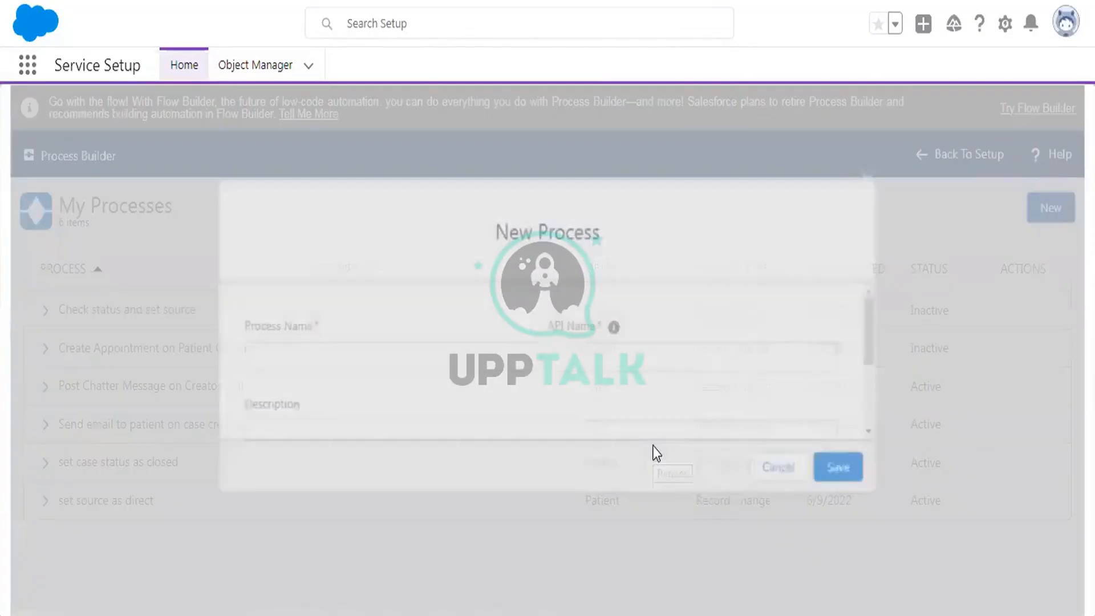
- Name the new process "change cases to closed" and let its API name fill in
click(302, 363)
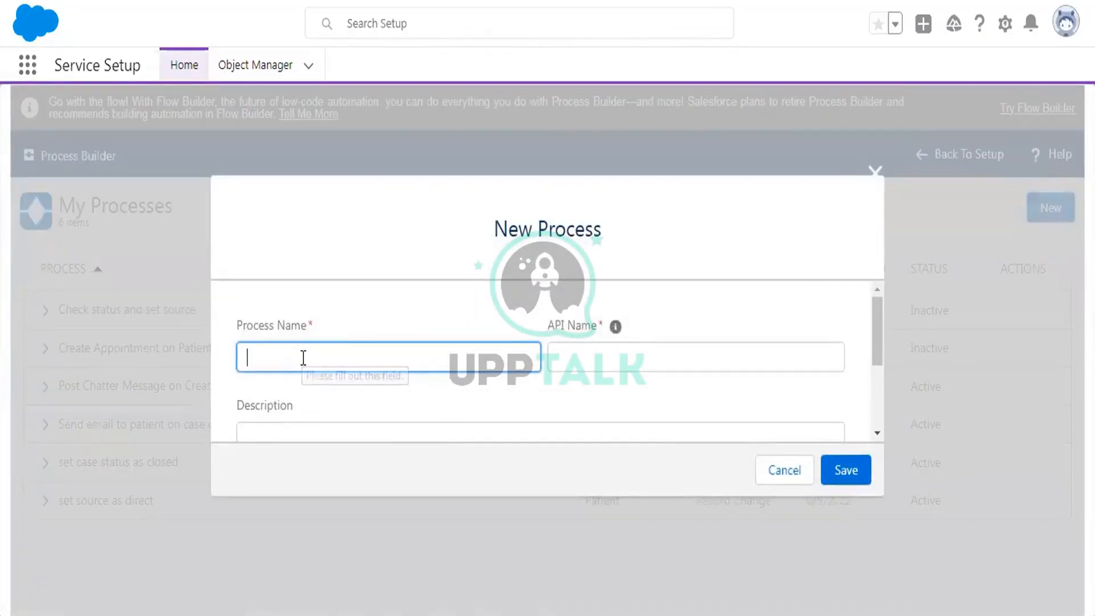
text(creat)
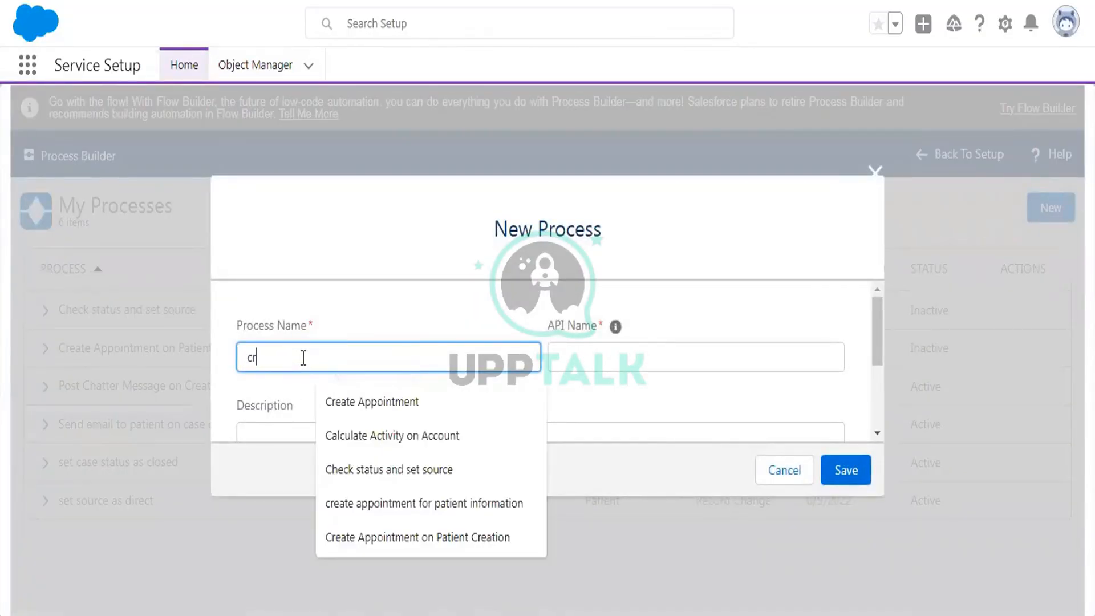
key(BackSpace)
key(BackSpace)
key(BackSpace)
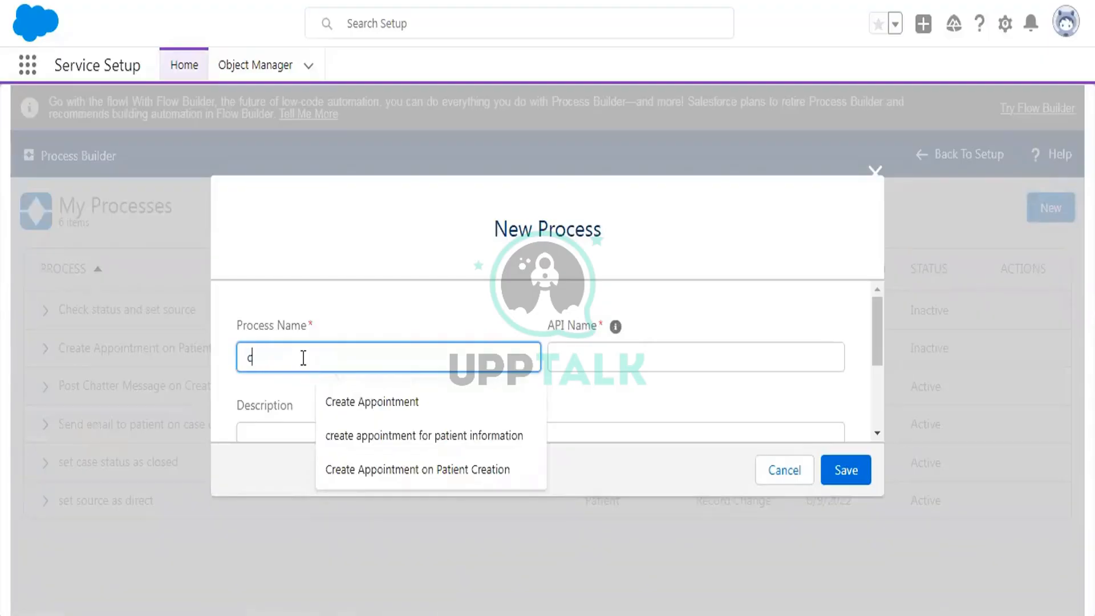
text(hange )
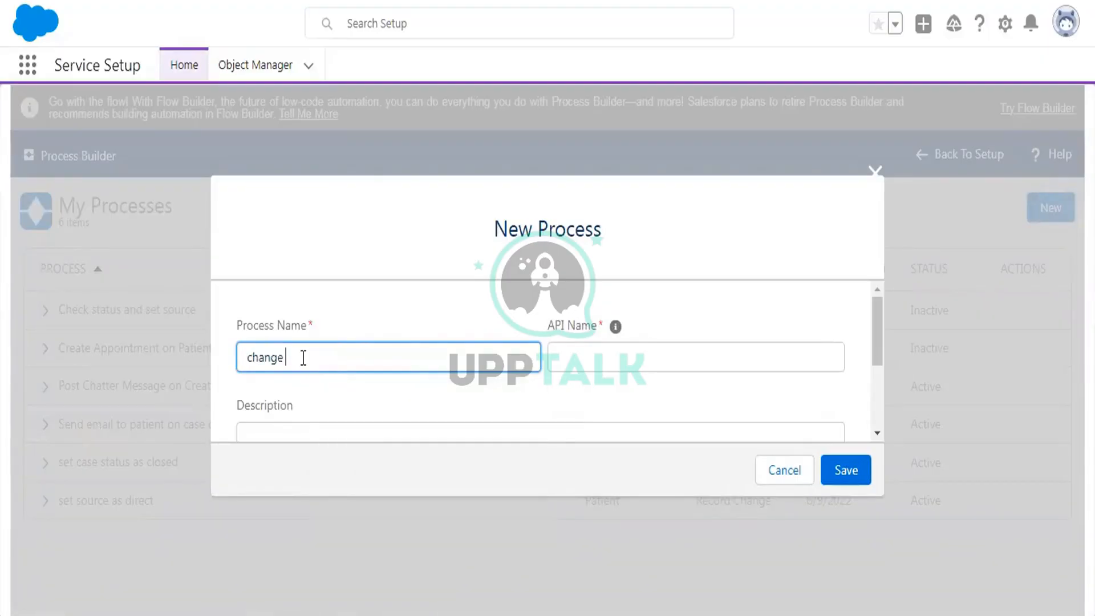
text(cases to closed)
click(728, 354)
- Set the process to start when a record changes and save the new process
scroll(746, 298, down, 2)
scroll(744, 293, down, 1)
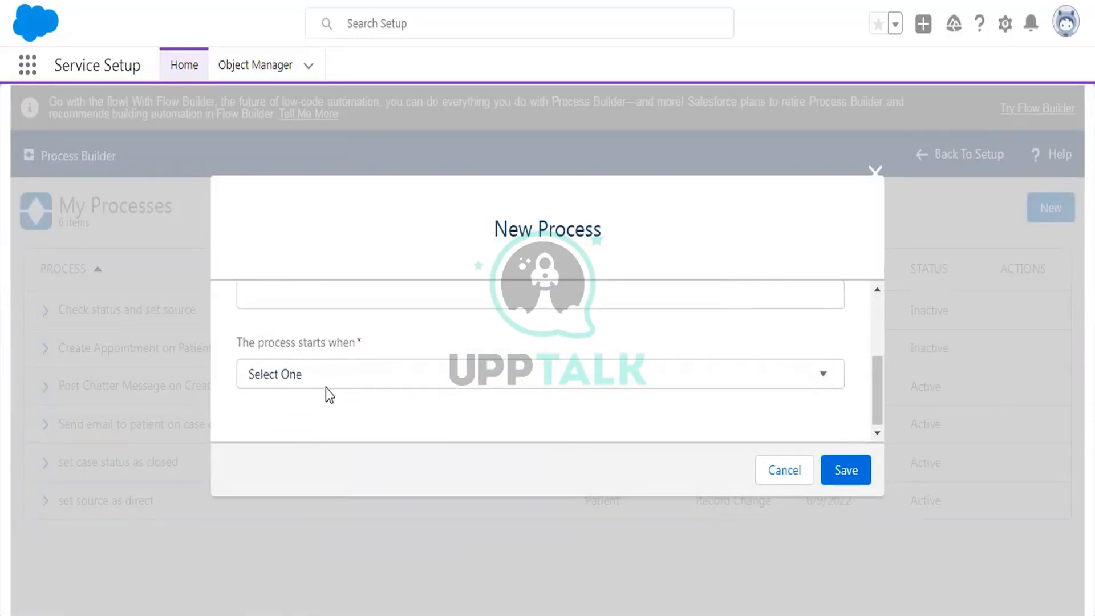
click(328, 384)
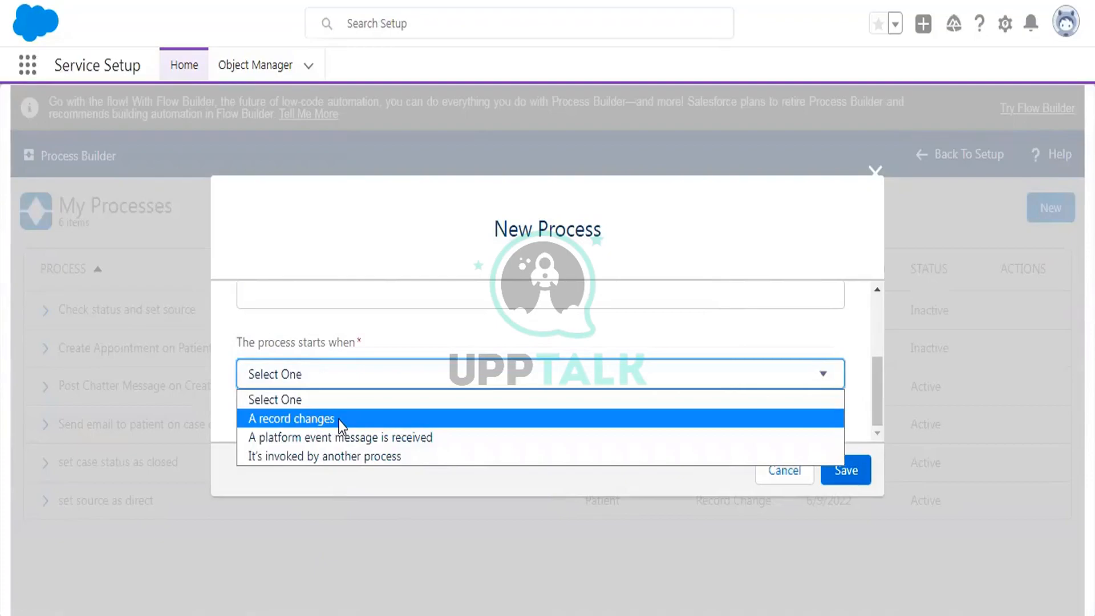
click(341, 421)
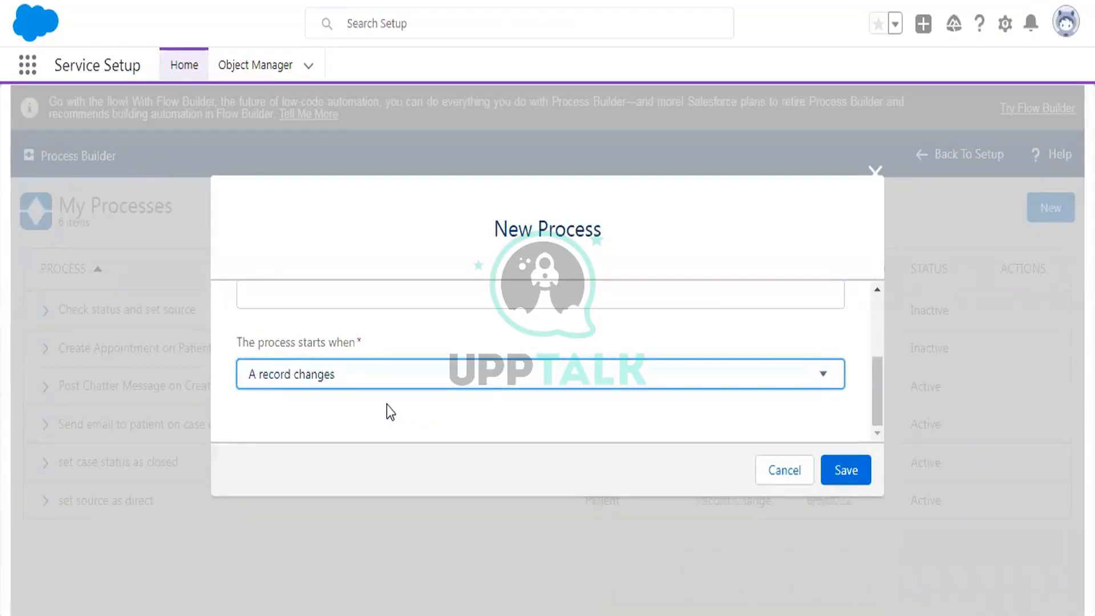
click(344, 375)
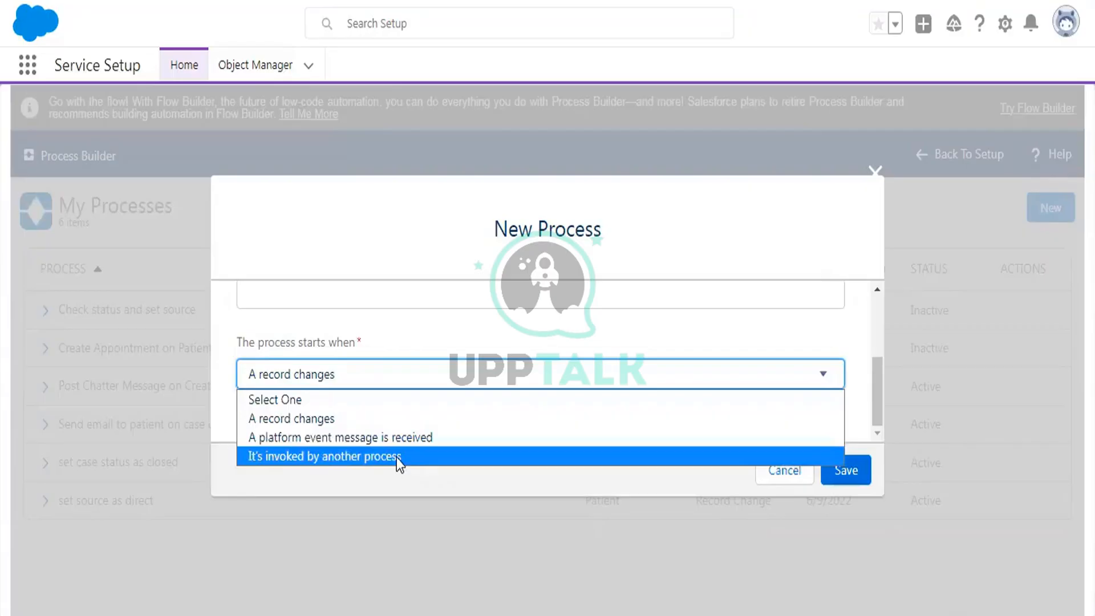
click(335, 417)
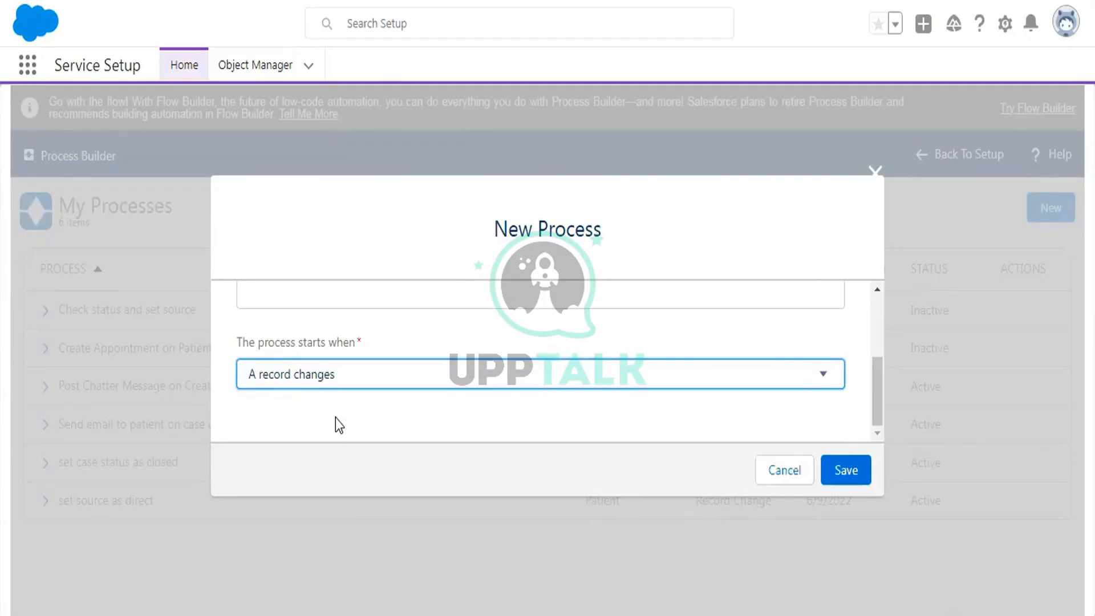
click(855, 476)
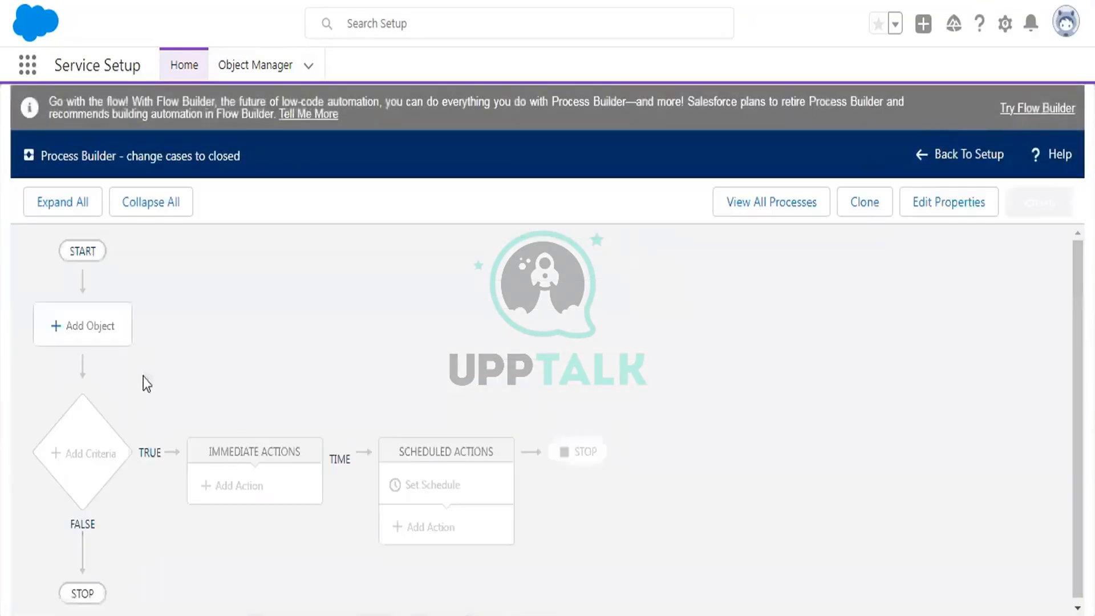
- Add Patient Detail as the process object, starting when a record is created or edited, and save it
click(91, 337)
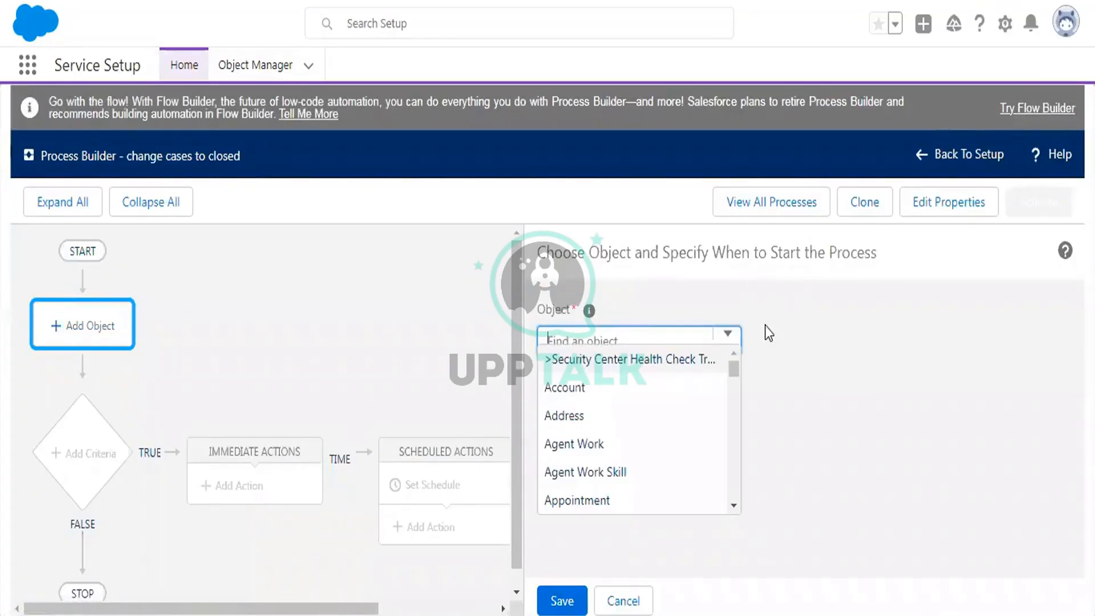
text(pat)
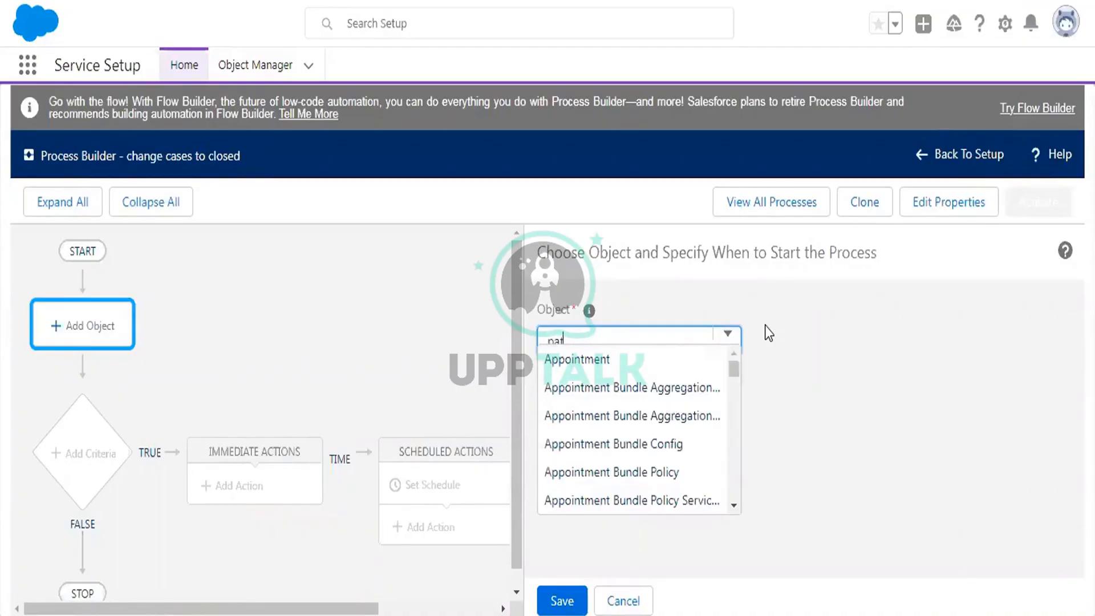
text(ie)
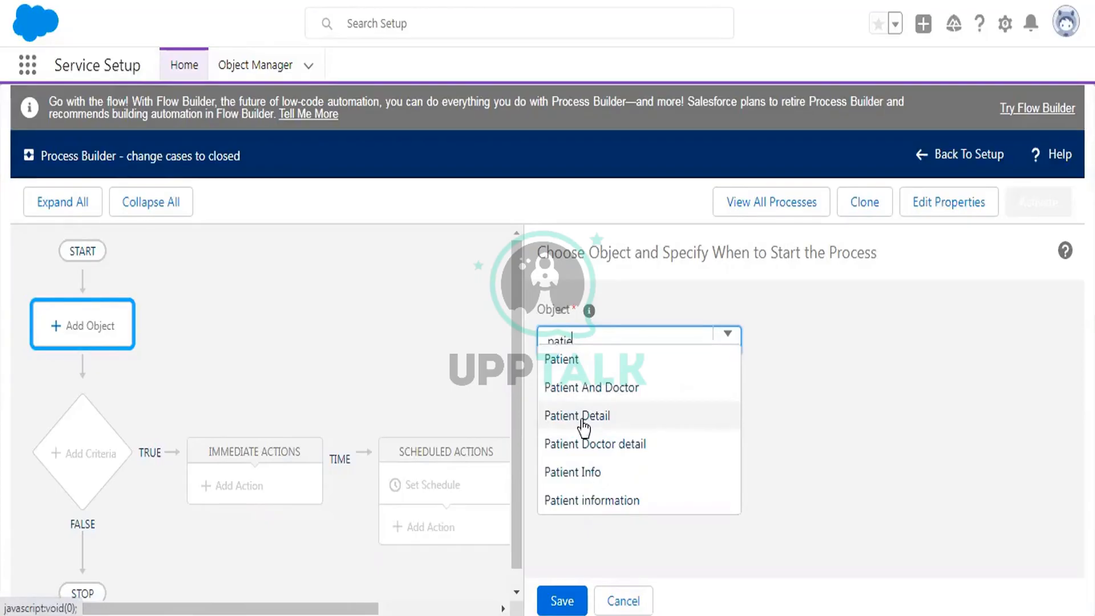
click(581, 420)
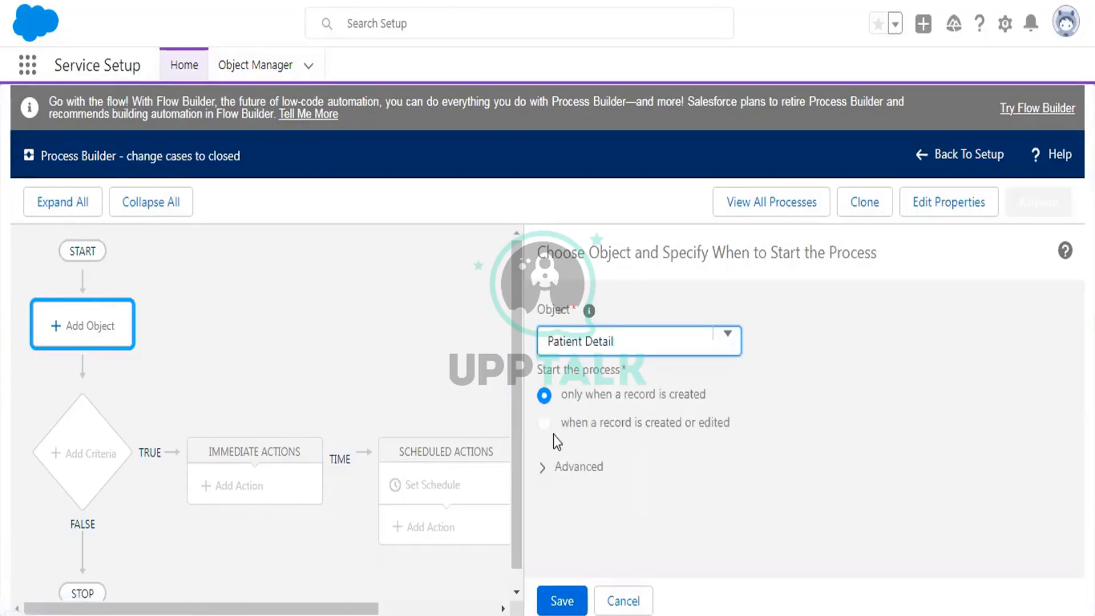
click(544, 423)
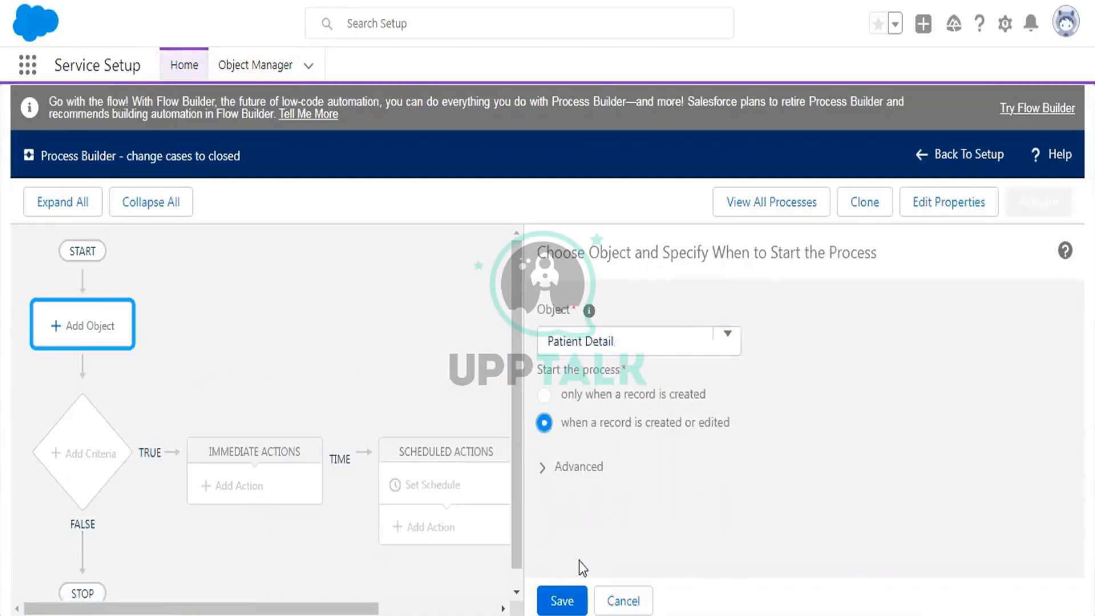
click(564, 598)
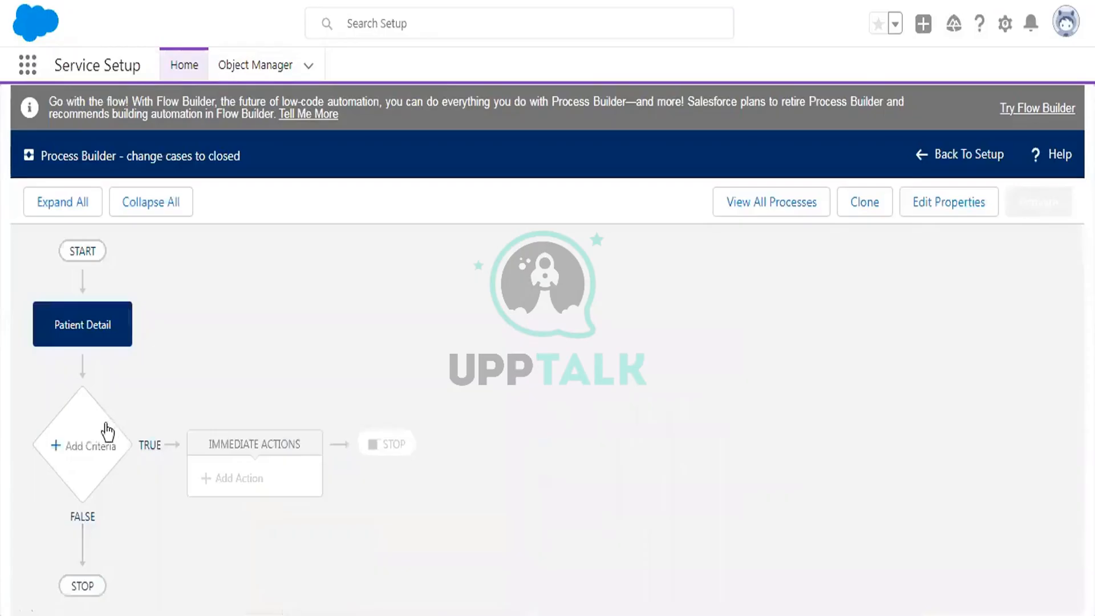
- Add a criteria node to the process and name it "change case to closed"
click(106, 433)
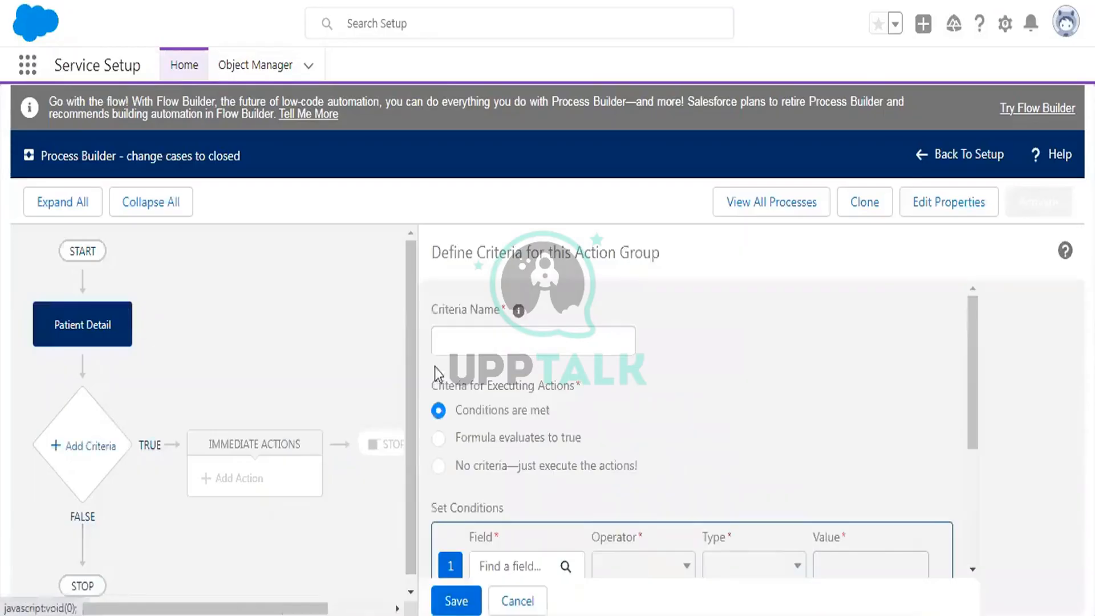
click(466, 348)
text(cha)
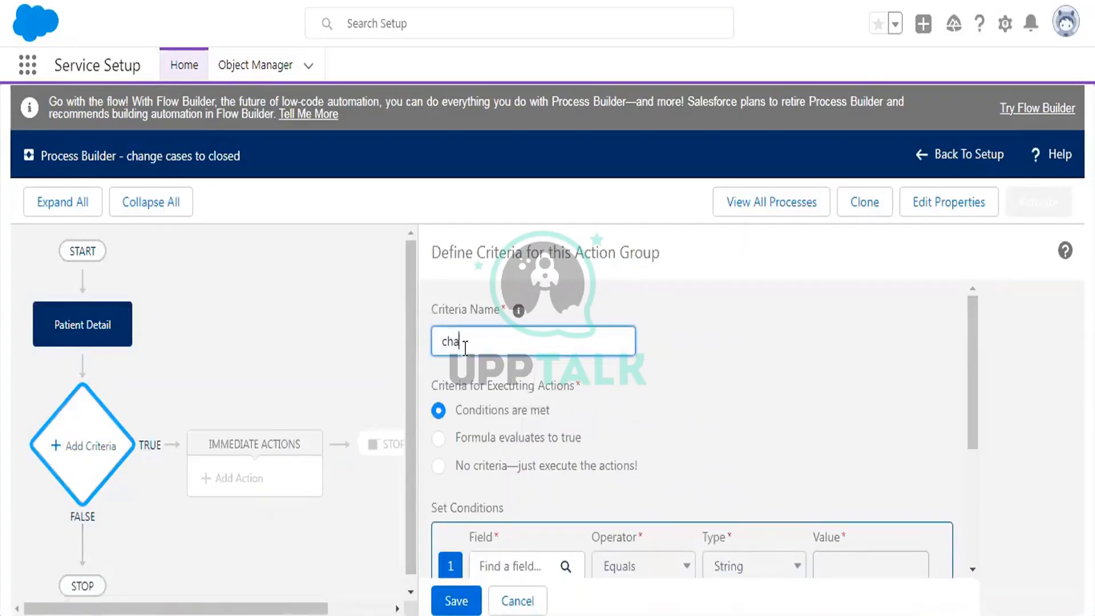
text(nge case to closed)
- Choose the Patient_Detail__c Status field for the first condition of the criteria
scroll(665, 338, down, 3)
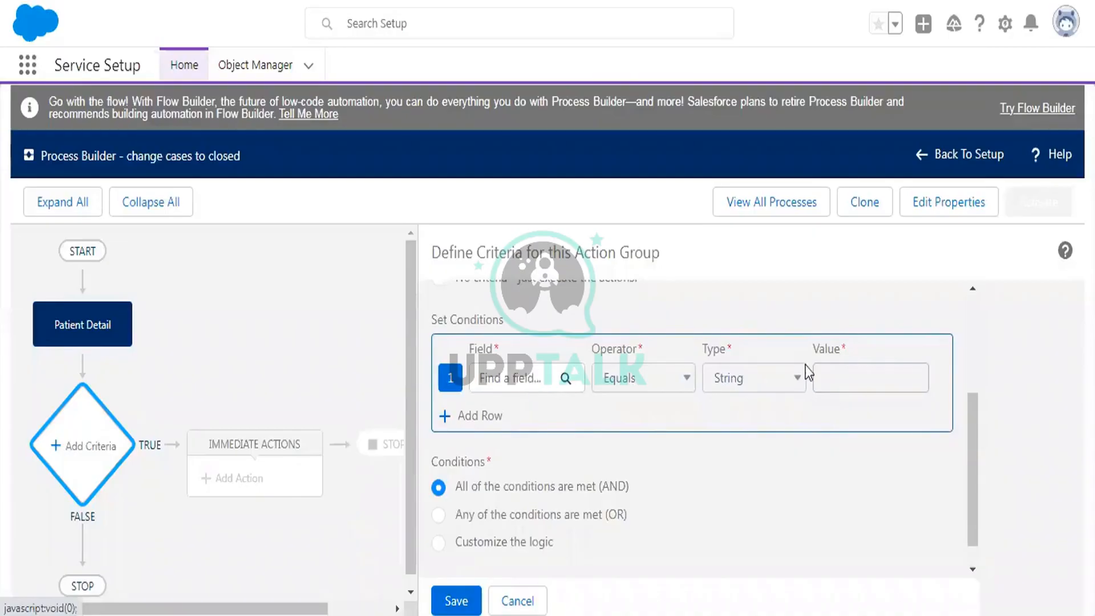
scroll(805, 368, up, 2)
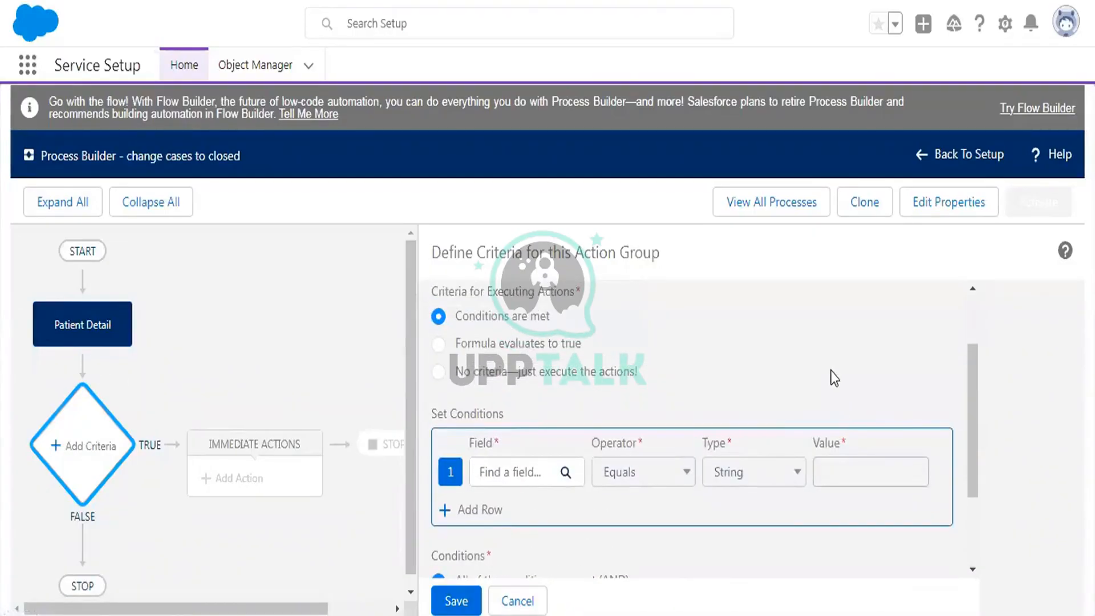
scroll(835, 378, up, 2)
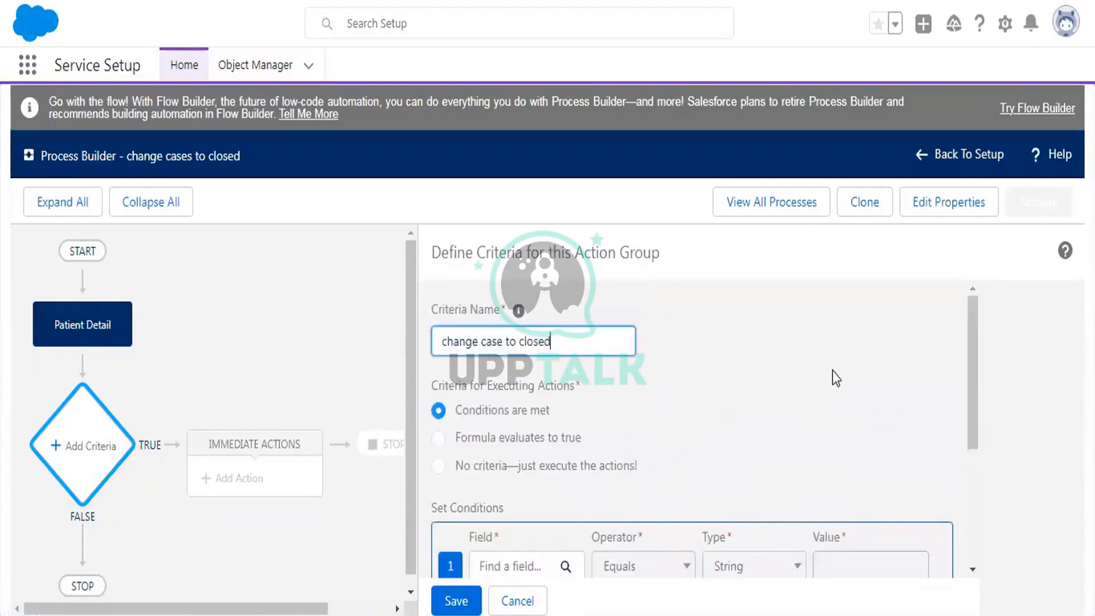
scroll(823, 348, down, 2)
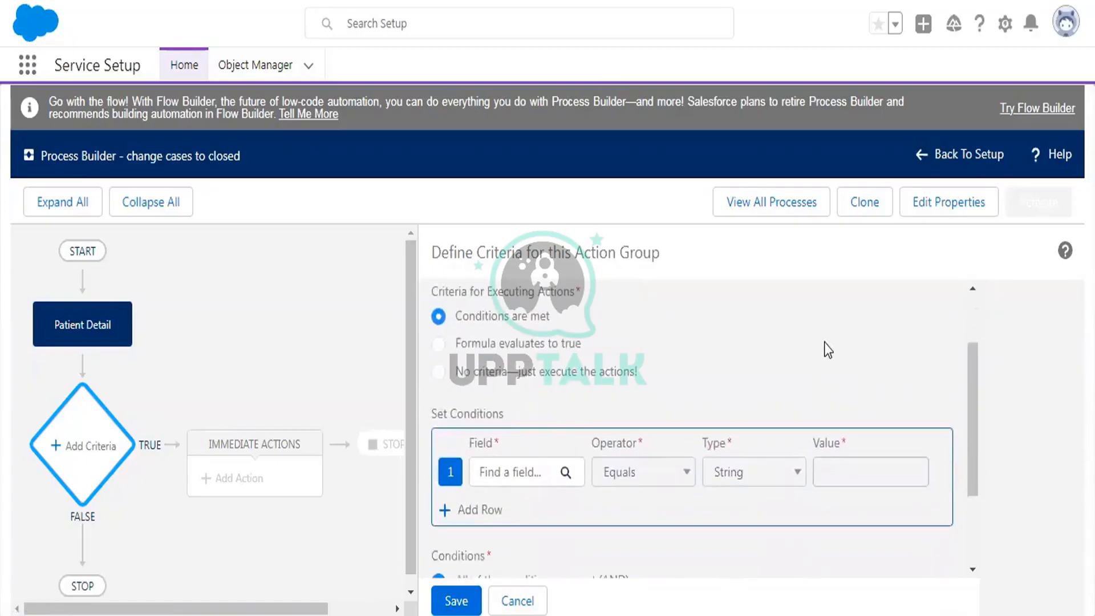
click(505, 481)
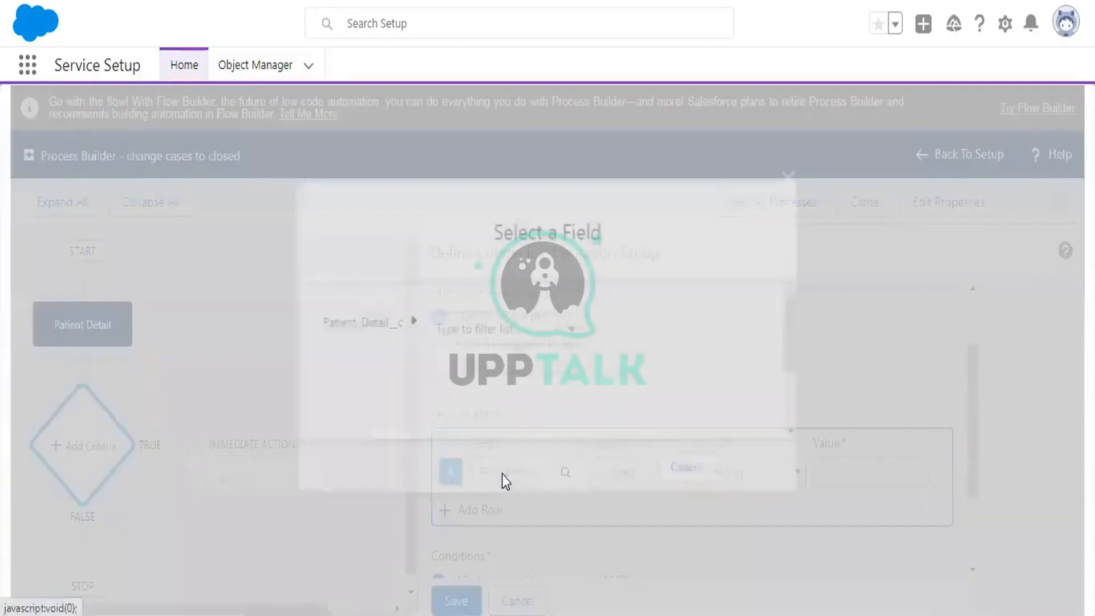
click(477, 329)
text(status)
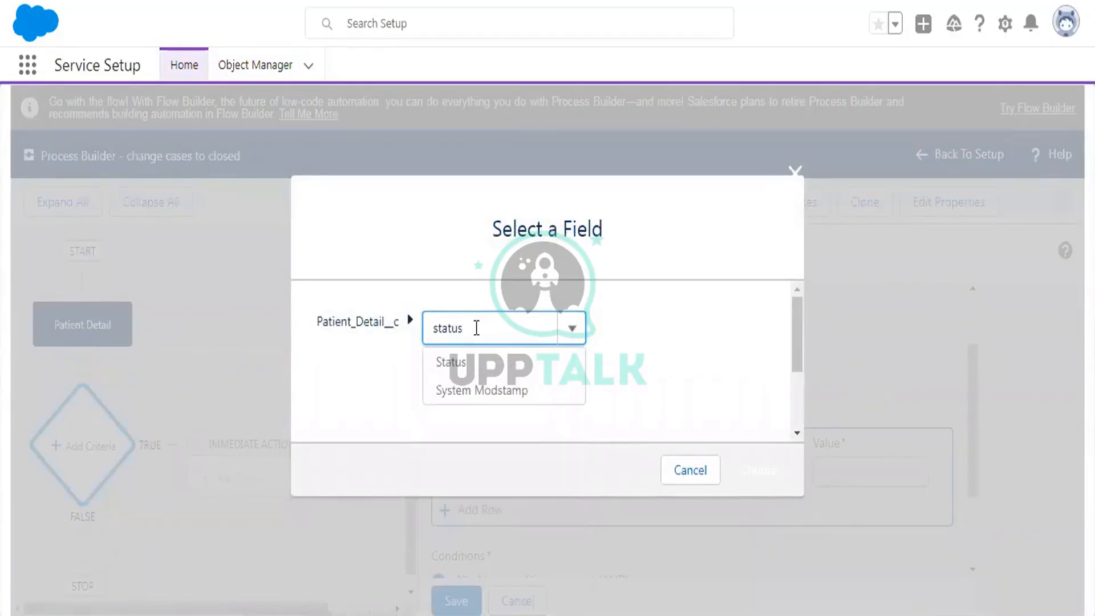
click(454, 362)
click(758, 470)
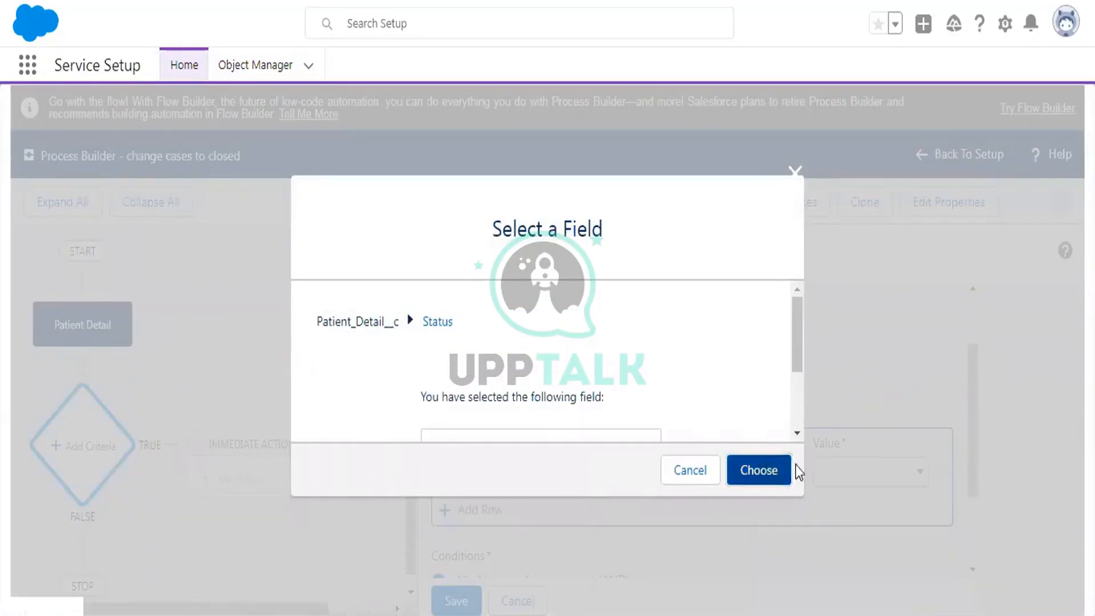
- Set the Status condition's value to Inactive and save the criteria
click(861, 472)
click(854, 534)
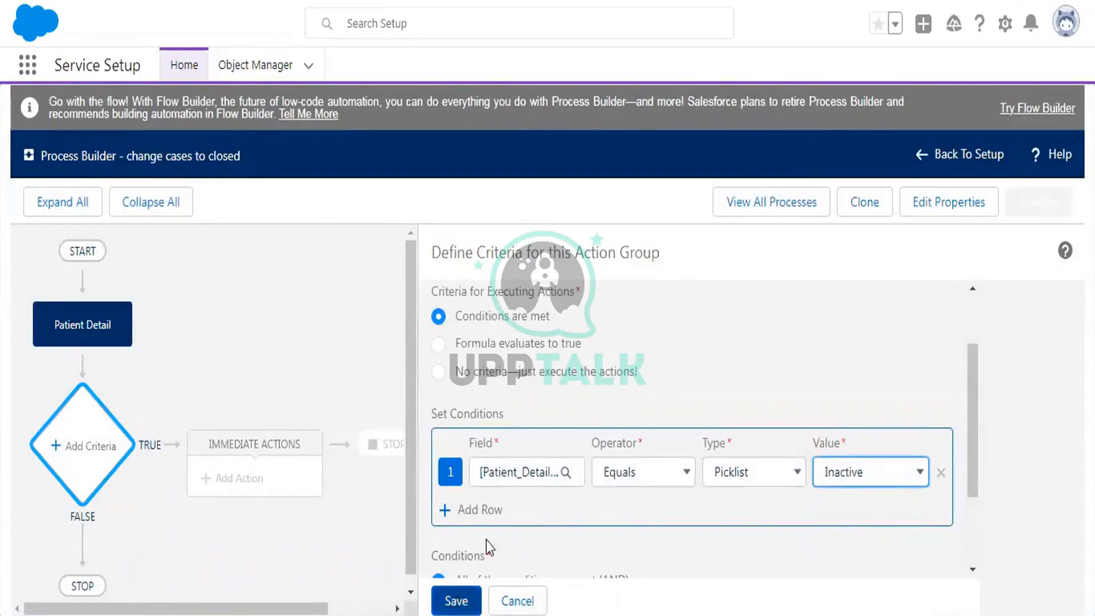
scroll(486, 539, down, 2)
click(456, 602)
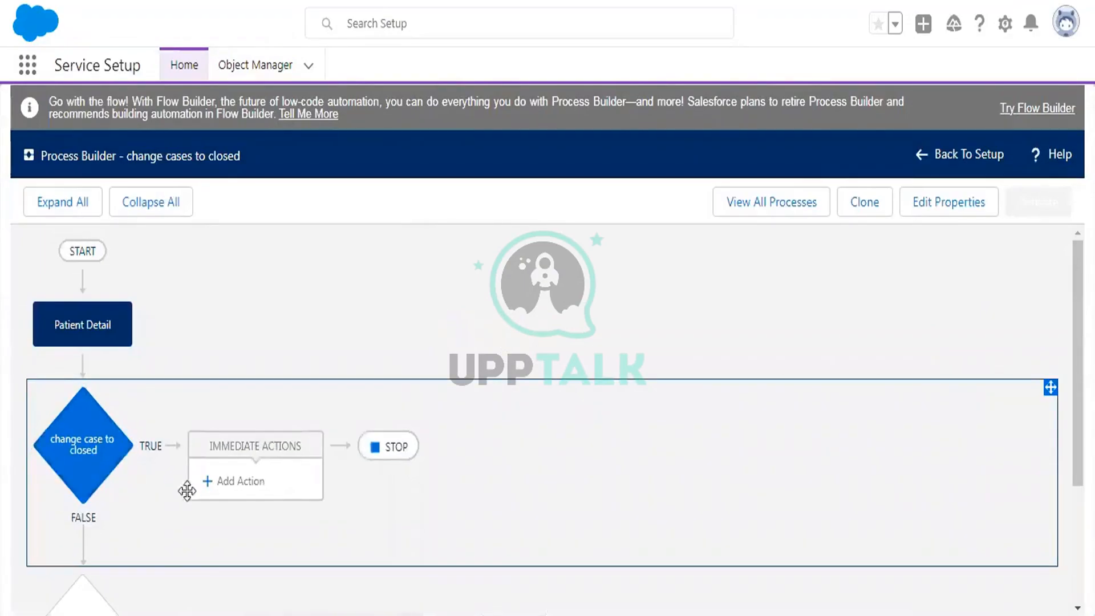
- Add an immediate action of type Update Records and name it "update cases"
click(246, 489)
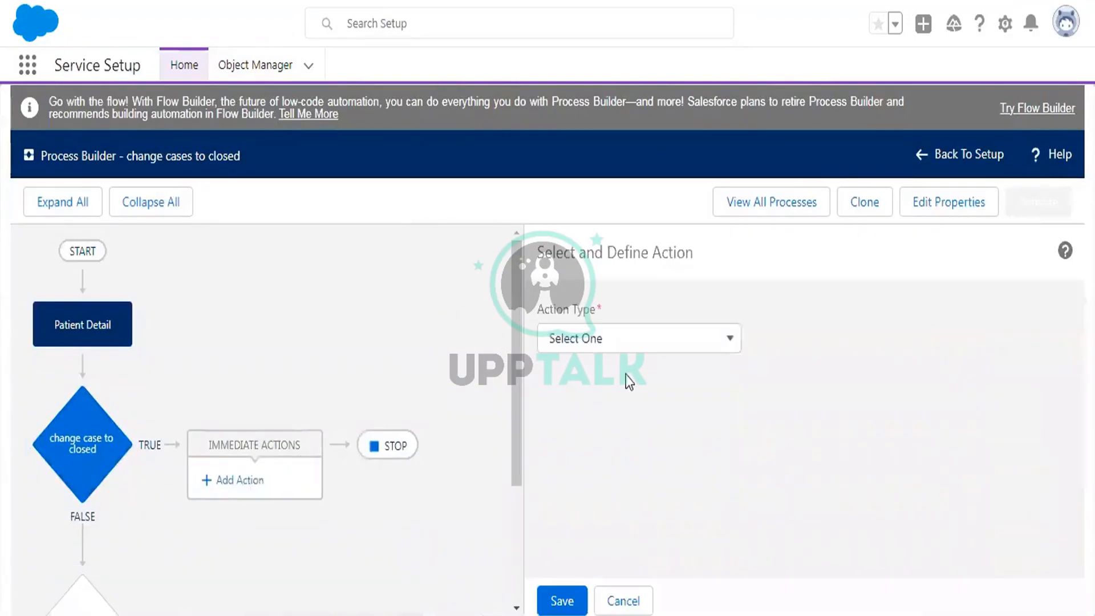
click(640, 341)
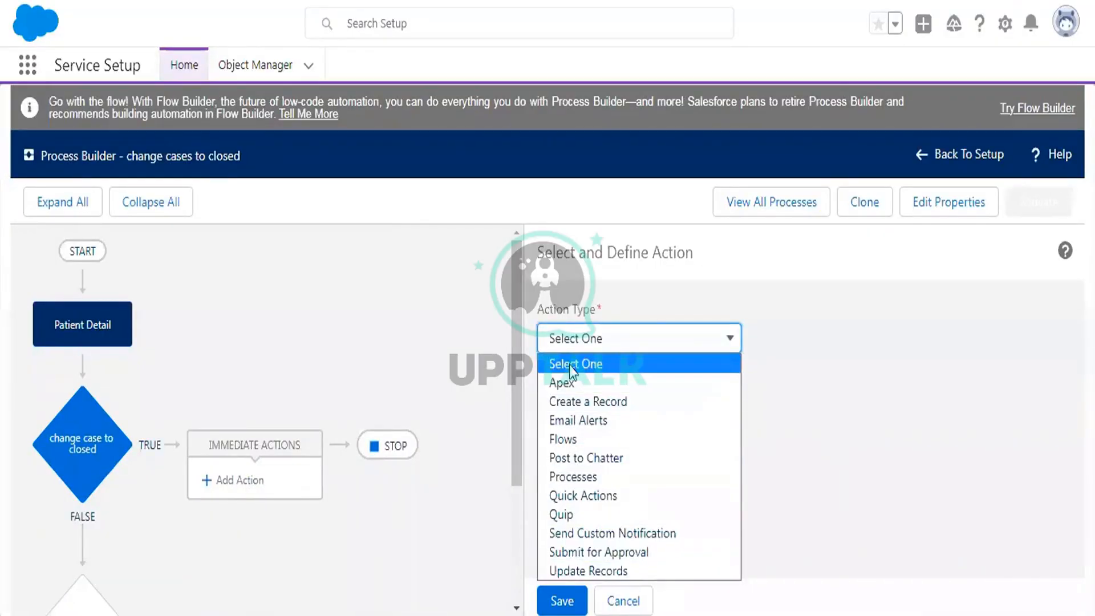
click(597, 576)
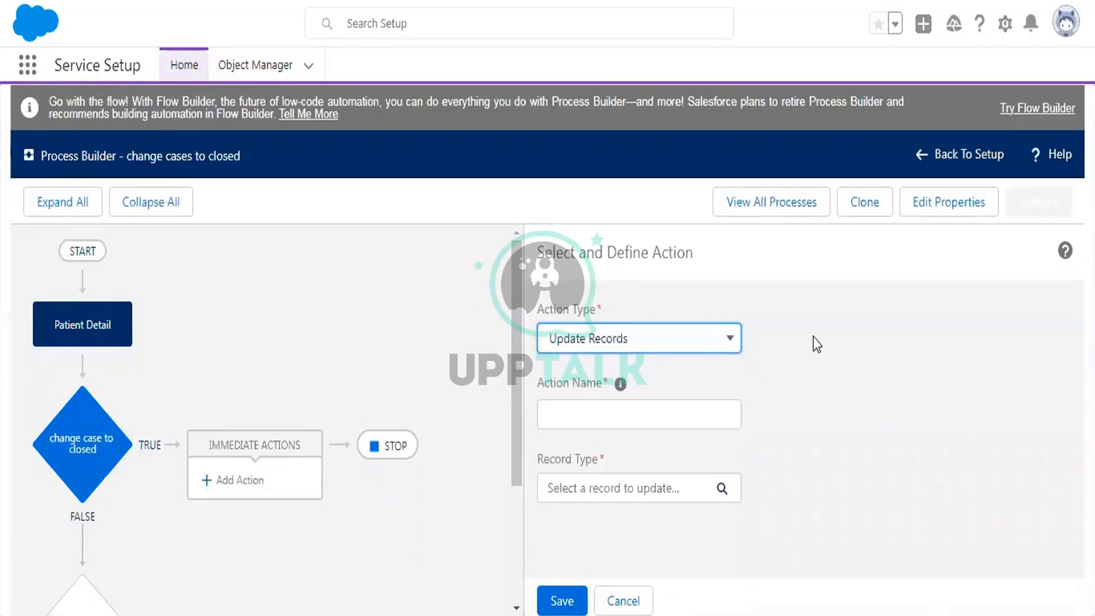
click(620, 412)
text(u)
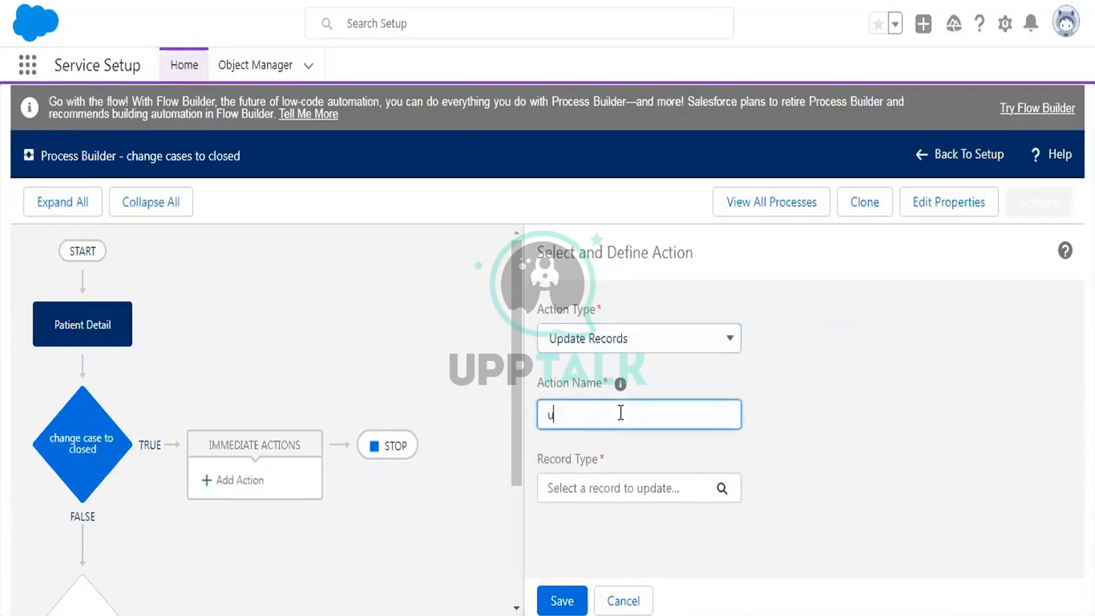
text(pdate cases)
- Choose the Cases__r records related to the Patient_Detail__c as the records to update
click(608, 485)
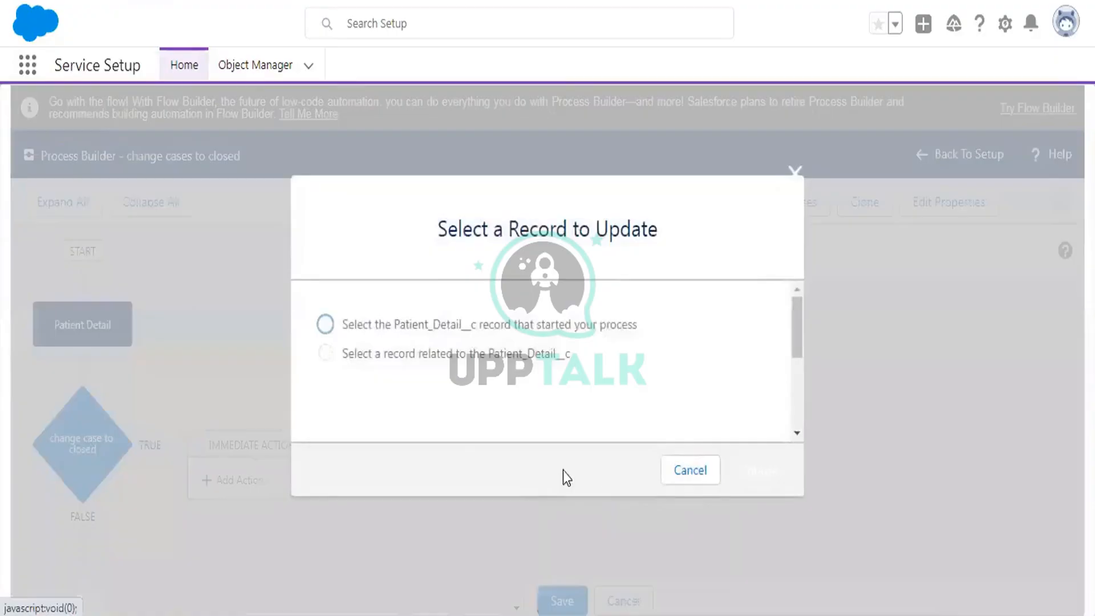
drag(393, 334, 639, 331)
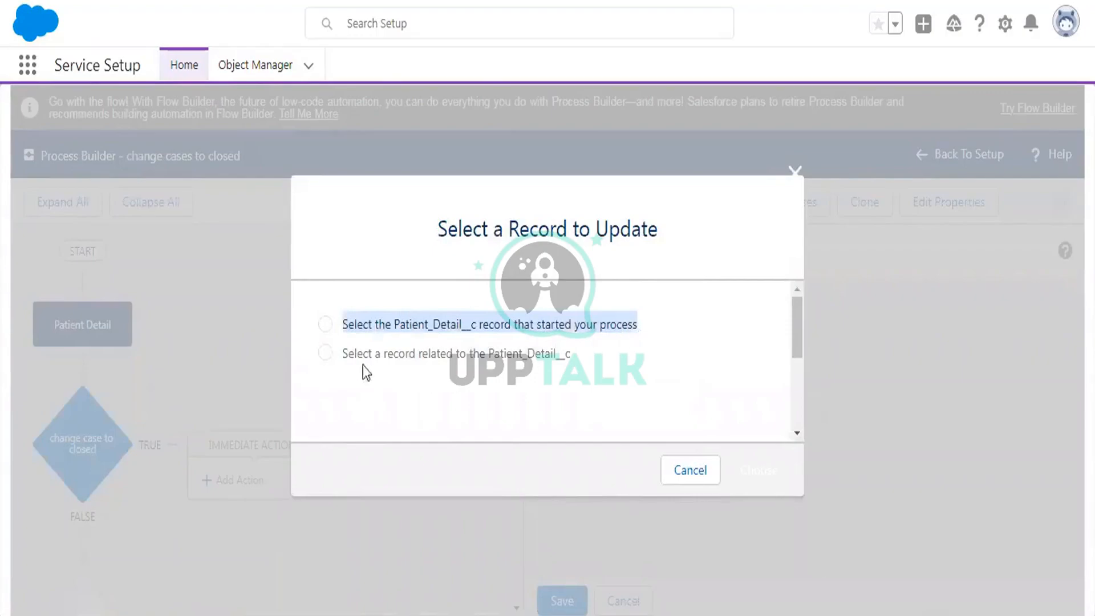
drag(336, 355, 562, 361)
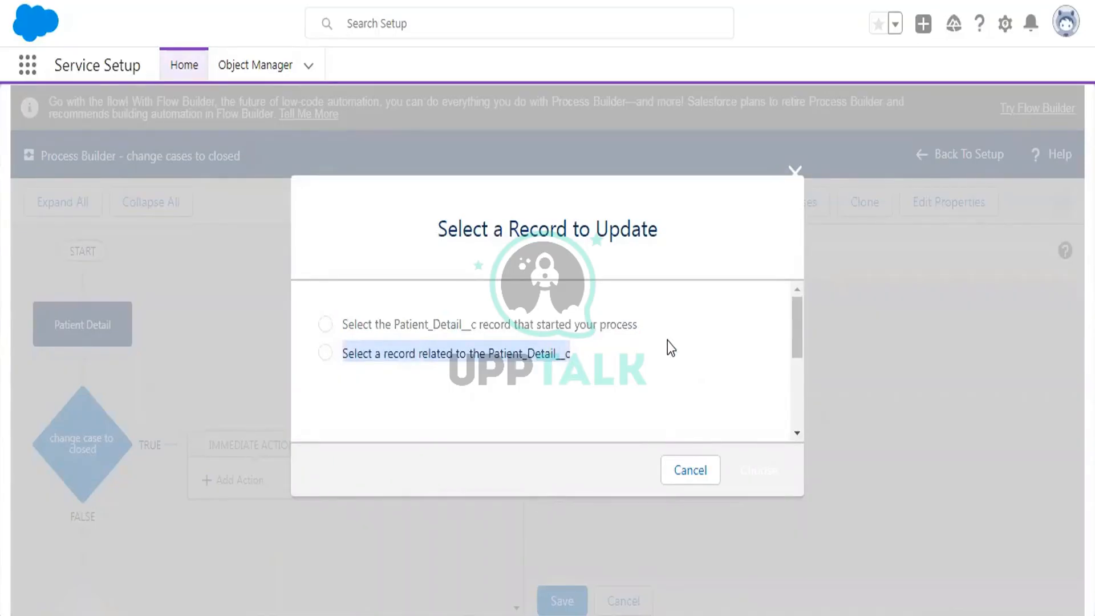
click(325, 353)
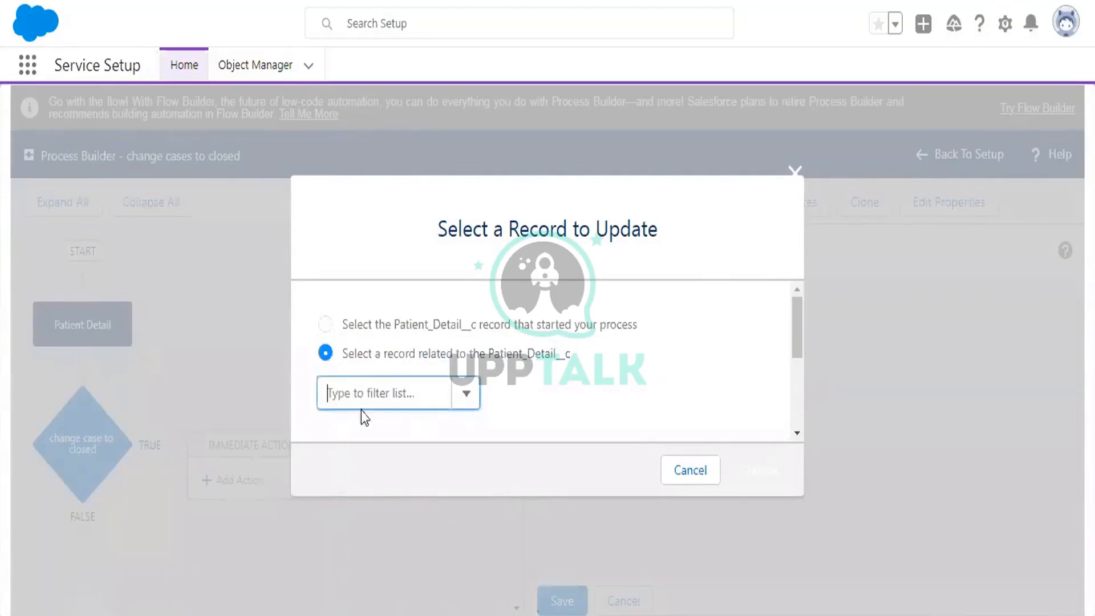
click(355, 396)
text(cae)
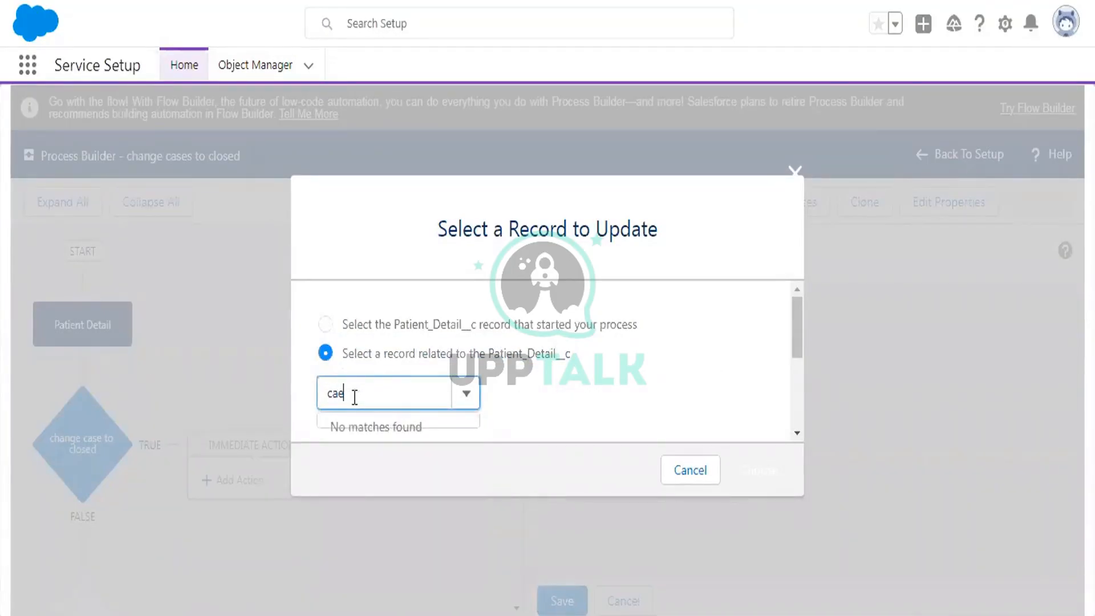
key(BackSpace)
click(369, 427)
click(759, 469)
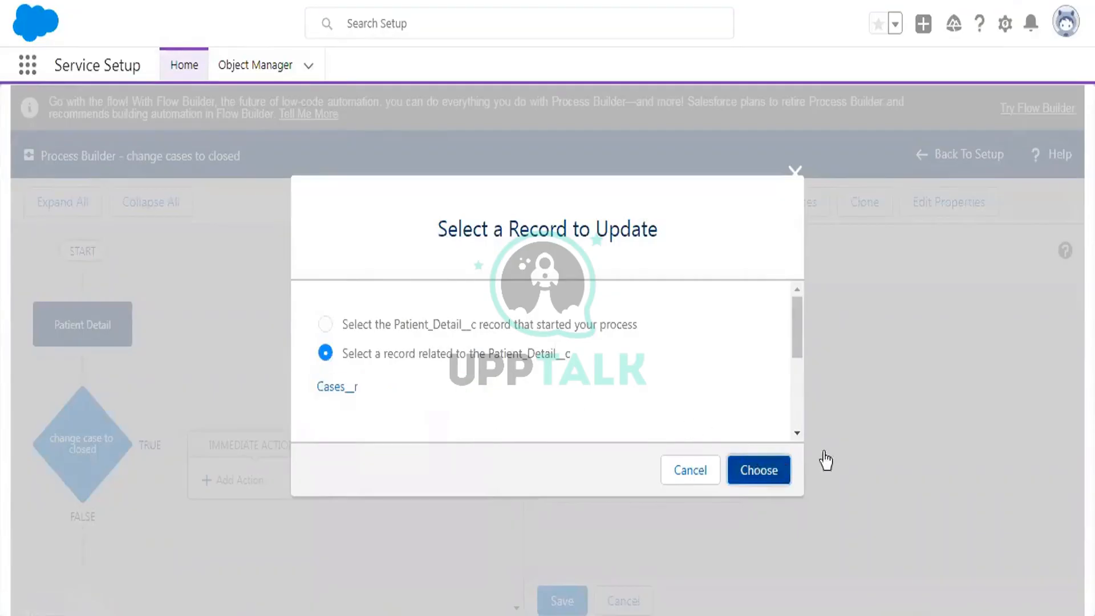
- Add a new field value to the update action that sets the cases' Status to Closed
scroll(871, 376, down, 3)
click(635, 488)
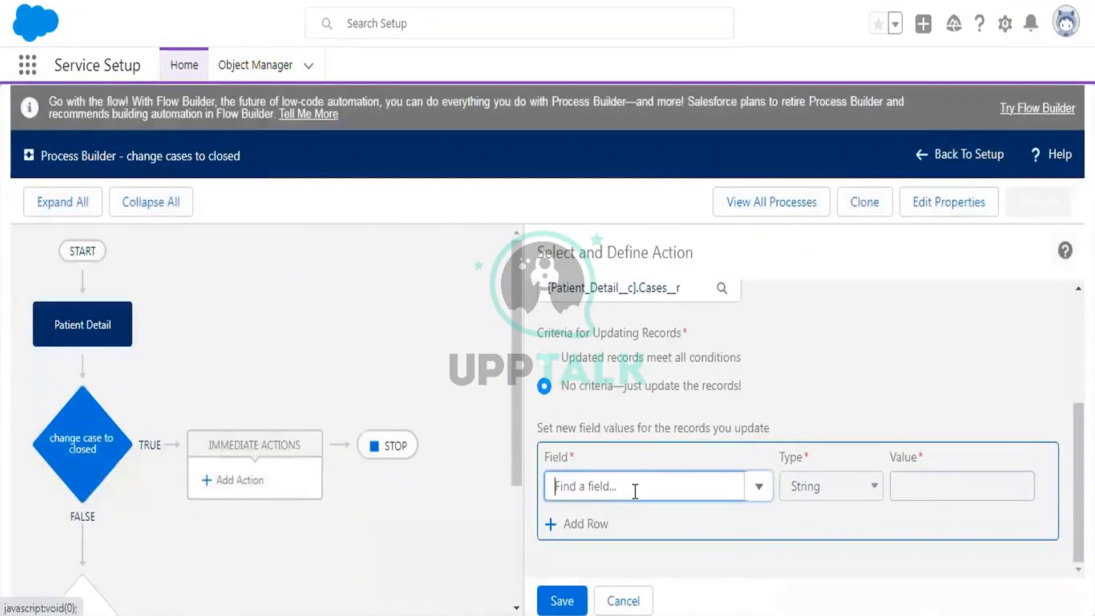
text(s)
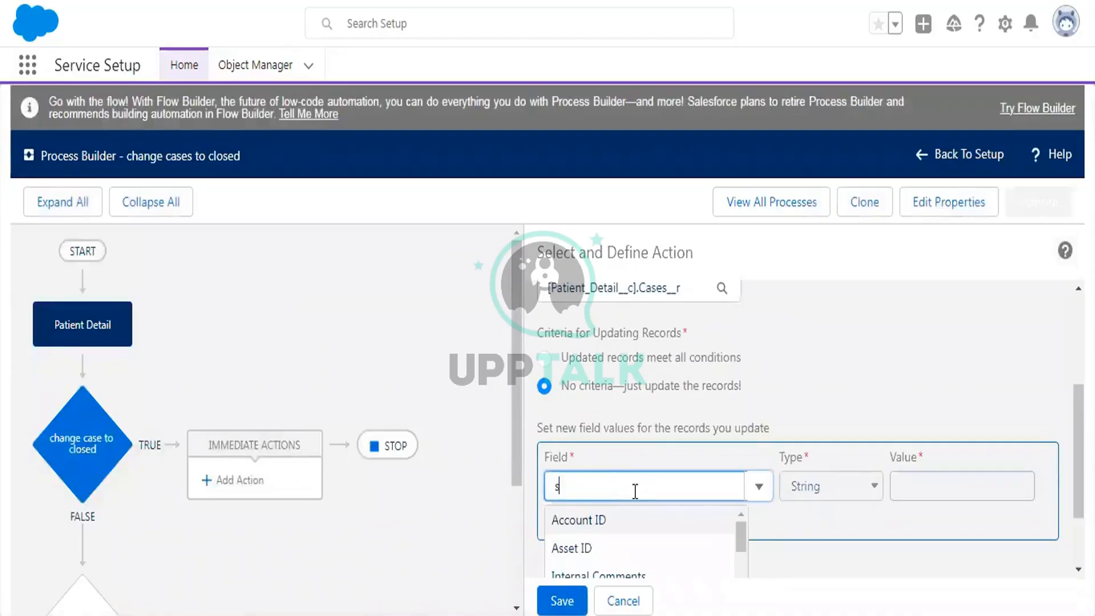
text(tatus)
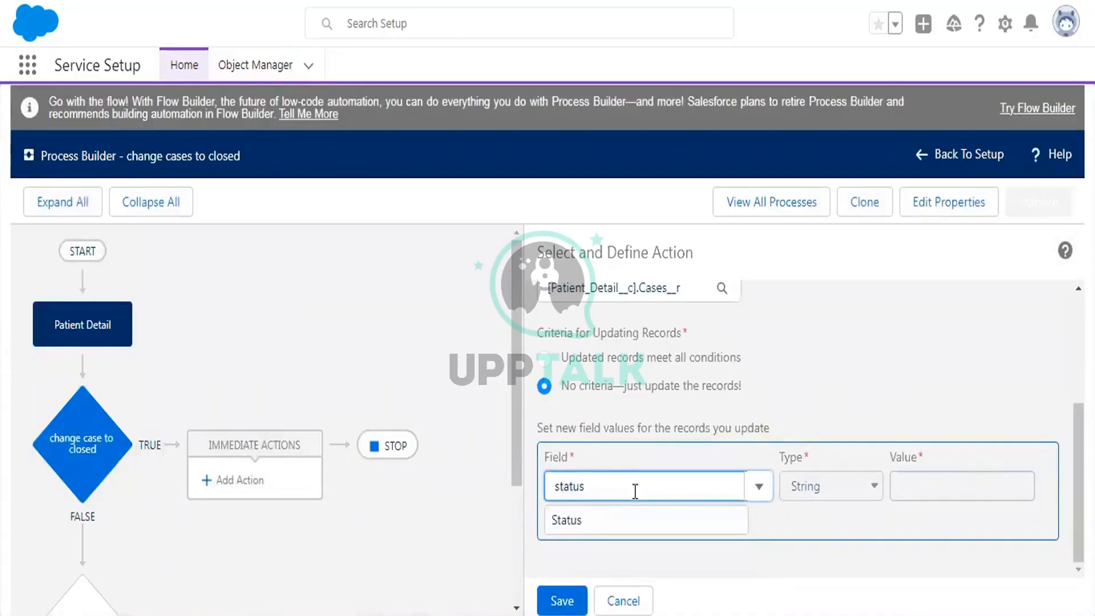
click(596, 520)
click(947, 486)
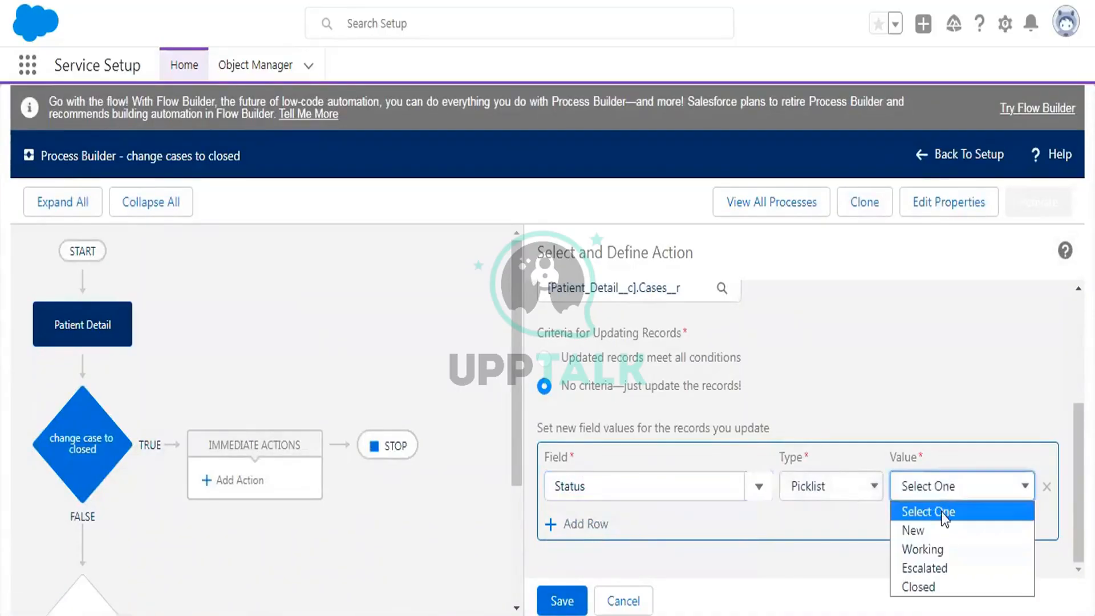
click(935, 582)
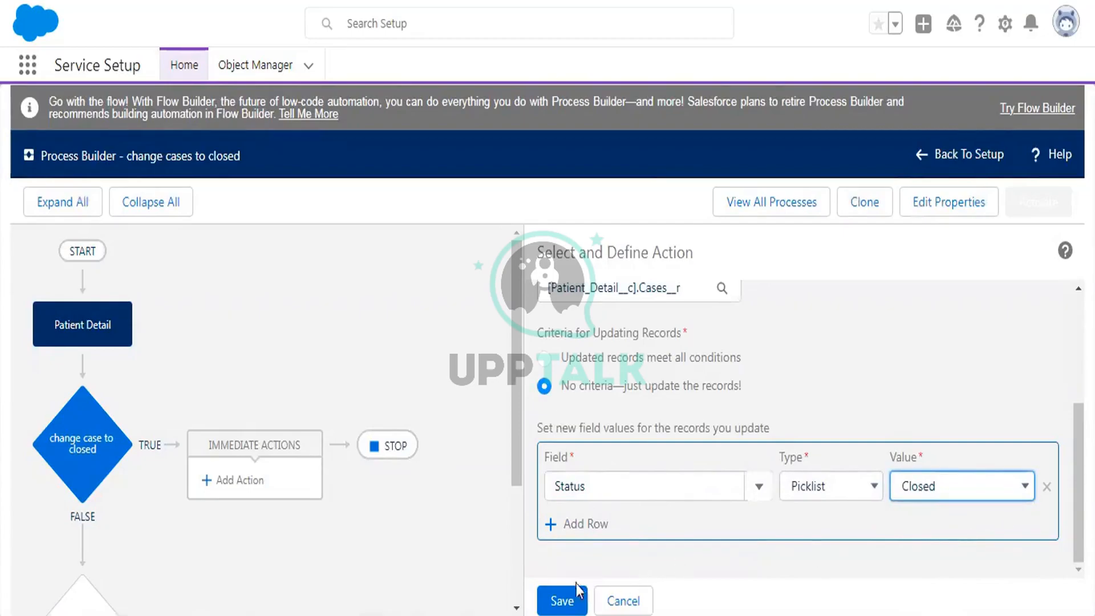
- Save the "update cases" action and activate the process
click(562, 598)
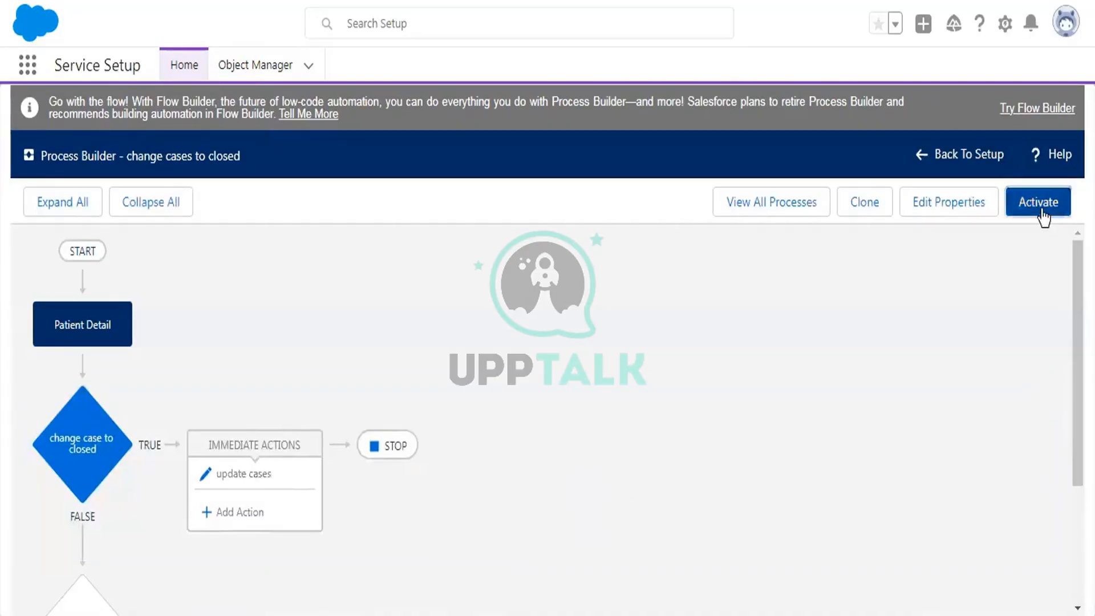
click(1041, 208)
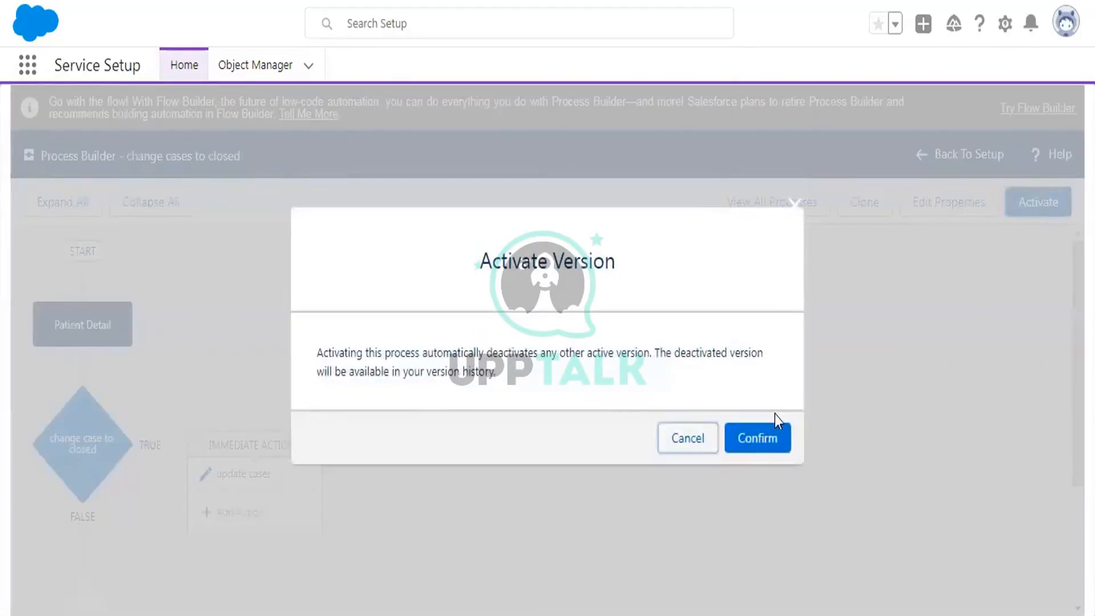
click(764, 437)
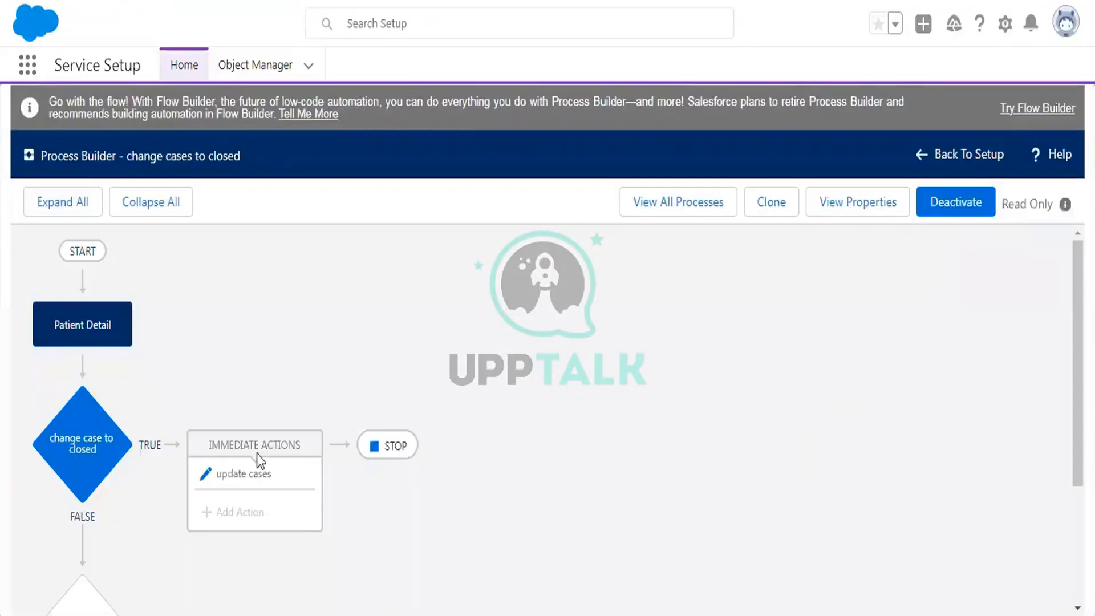
- Review the process's start condition, its criteria and the "update cases" action
click(101, 333)
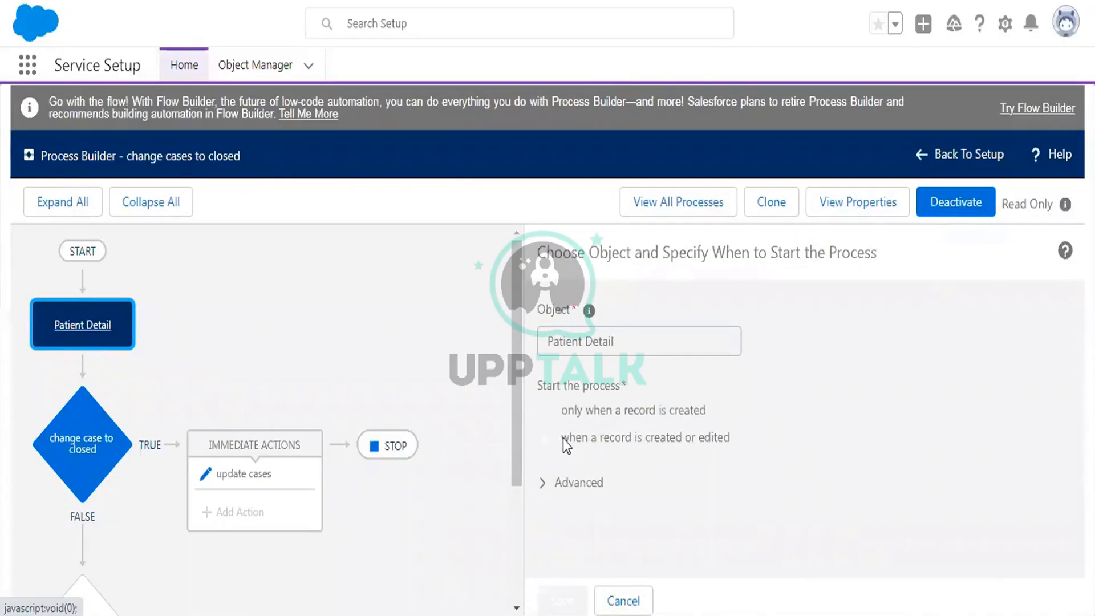
drag(562, 439, 690, 456)
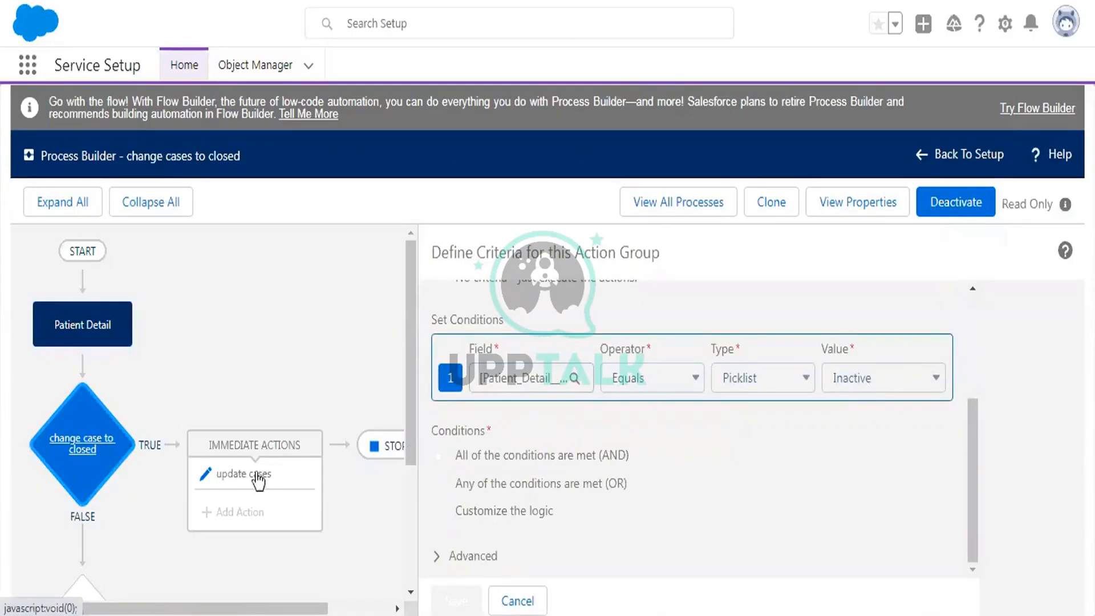
click(235, 474)
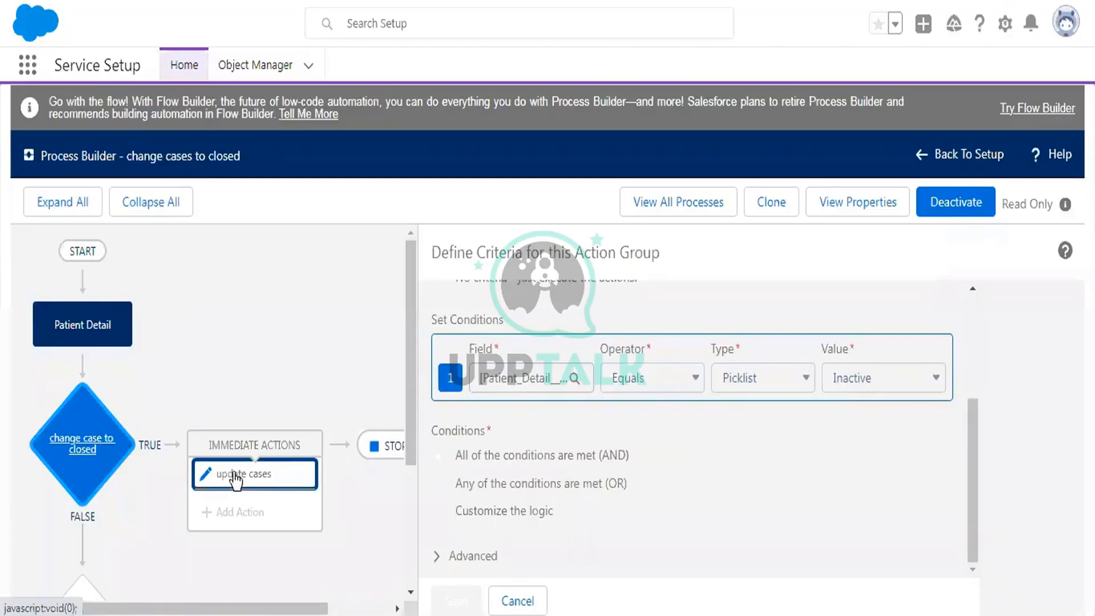
scroll(963, 358, down, 1)
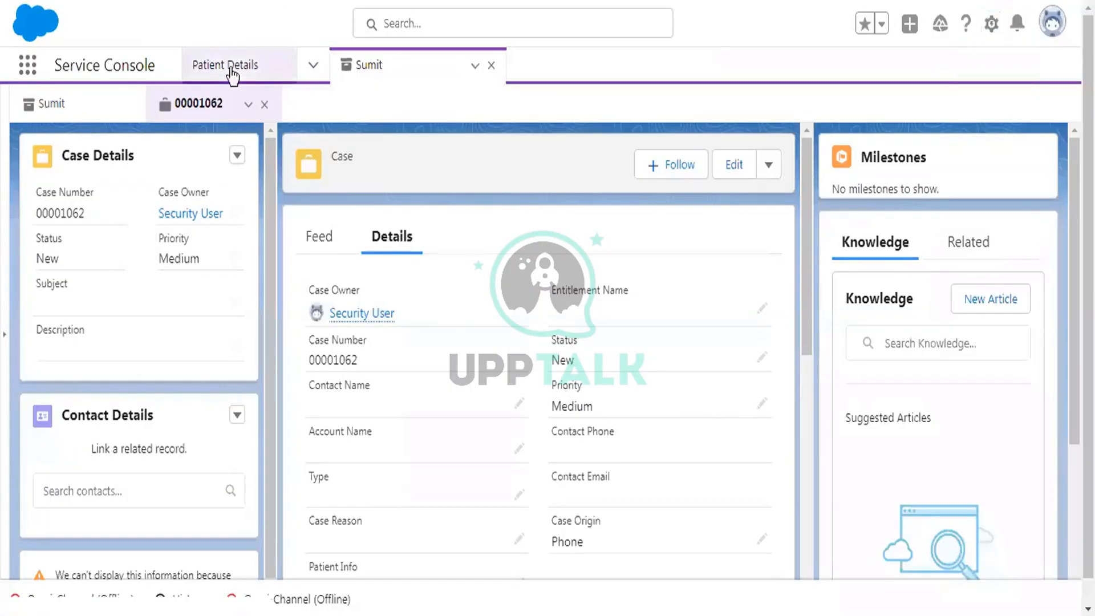
- In Service Console, open the first record in the Patient Details list and check its details and its related case's status
click(231, 74)
click(491, 65)
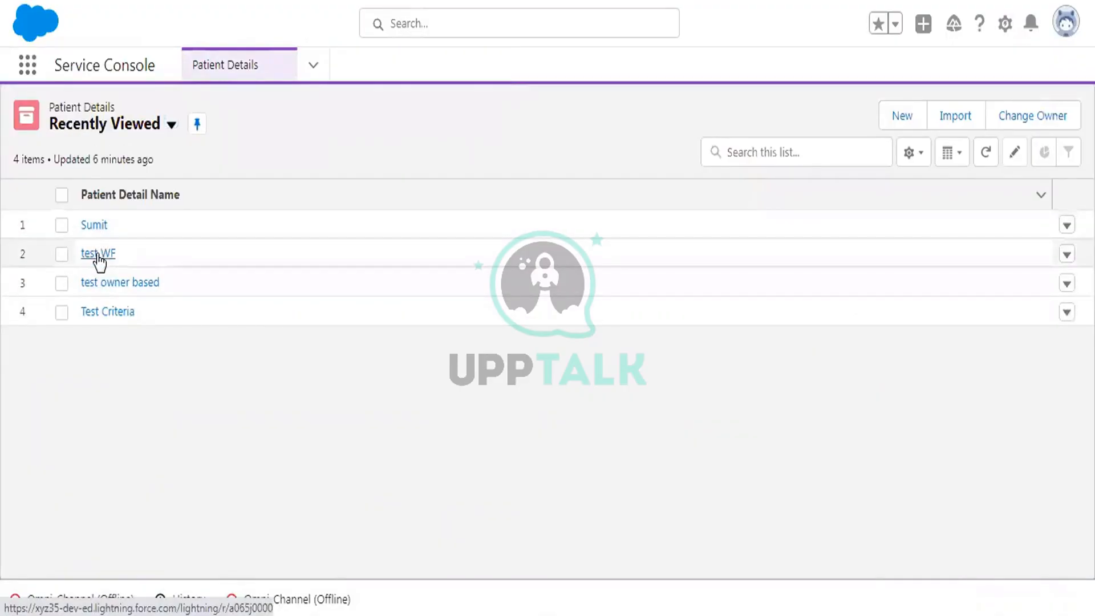
click(93, 227)
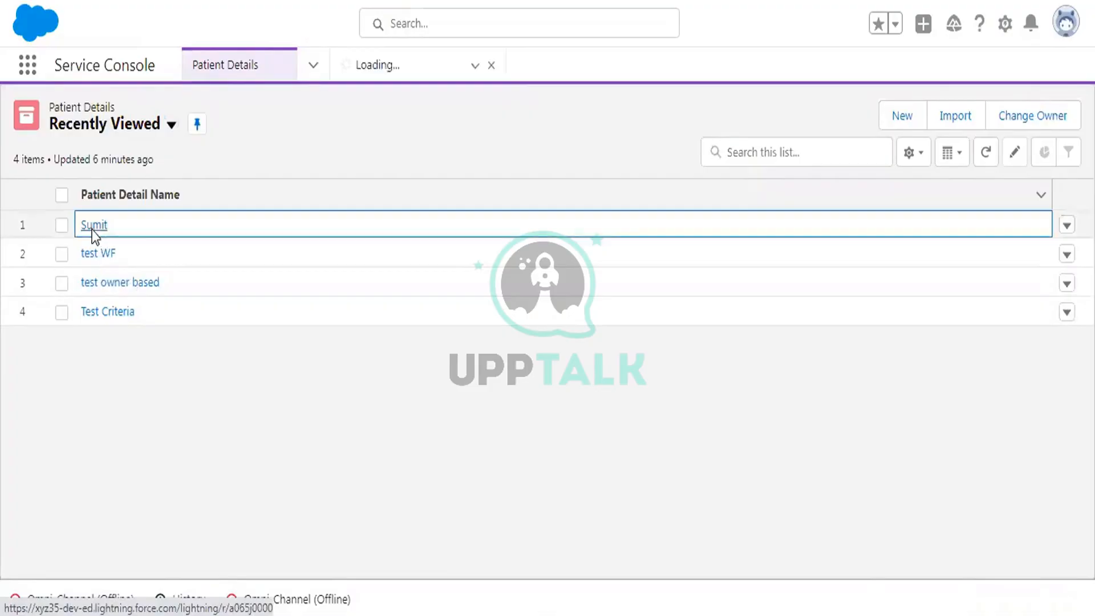
scroll(120, 312, down, 1)
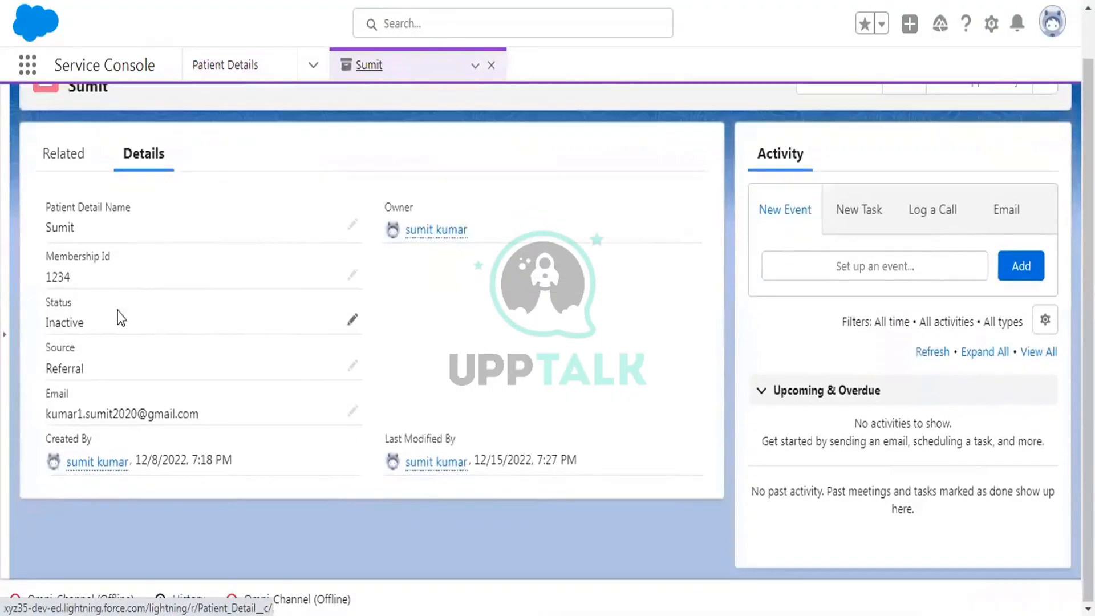
click(66, 163)
scroll(359, 354, down, 2)
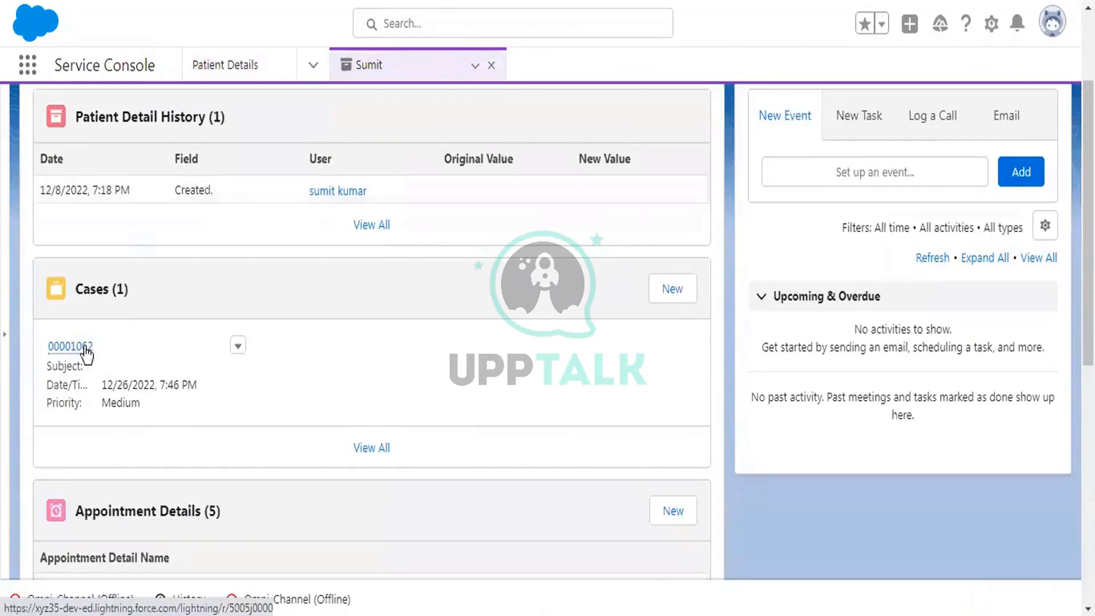
mouse_move(85, 354)
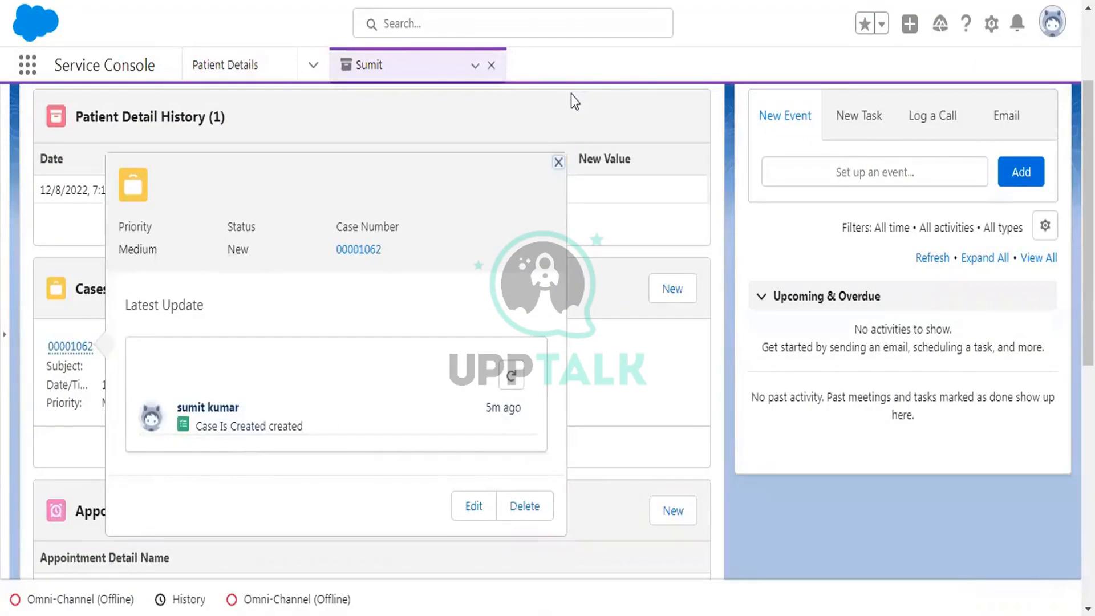
scroll(140, 215, up, 3)
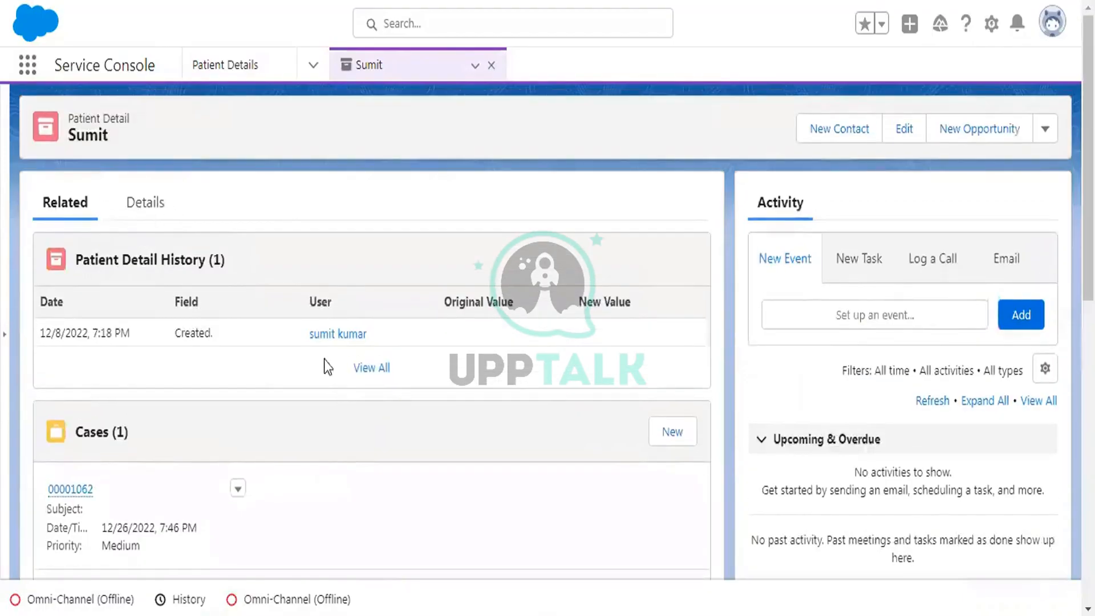
- Set the patient detail record's Status to Active and save the record
click(356, 365)
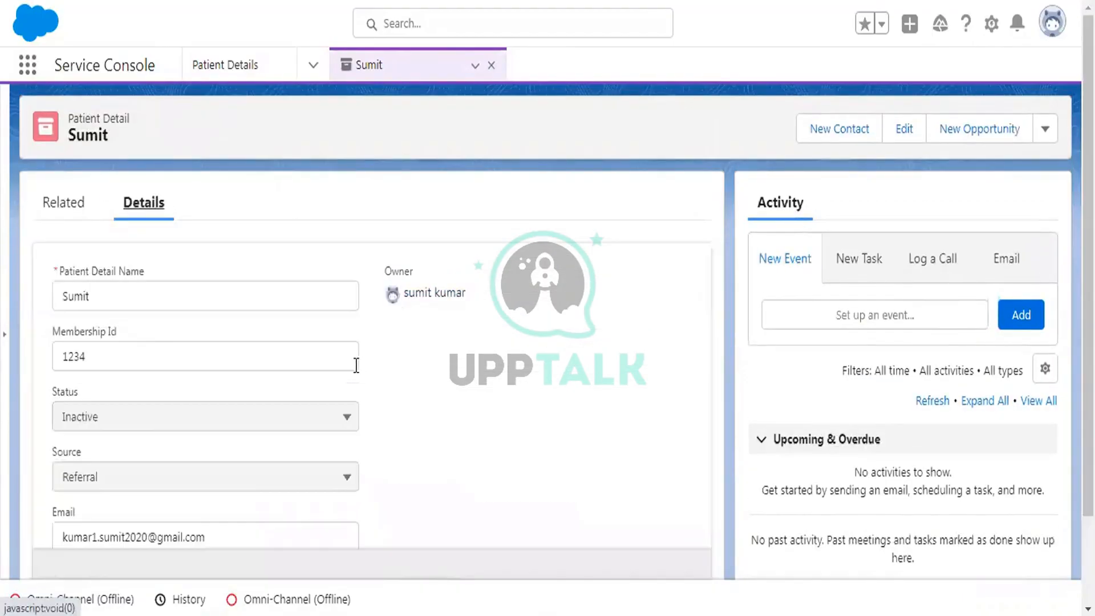
click(98, 422)
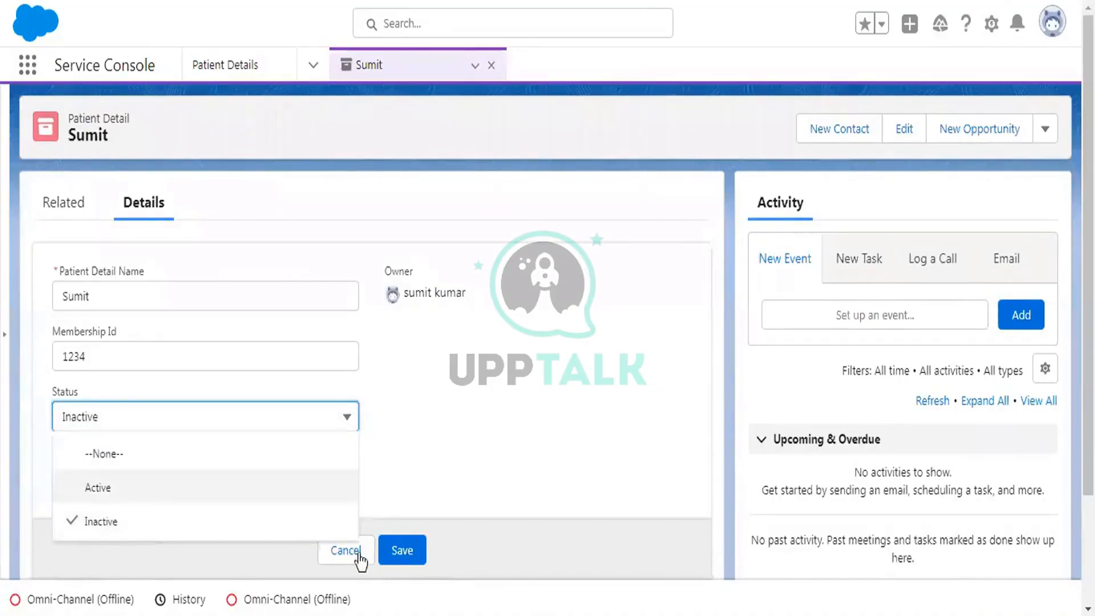
click(98, 488)
click(391, 555)
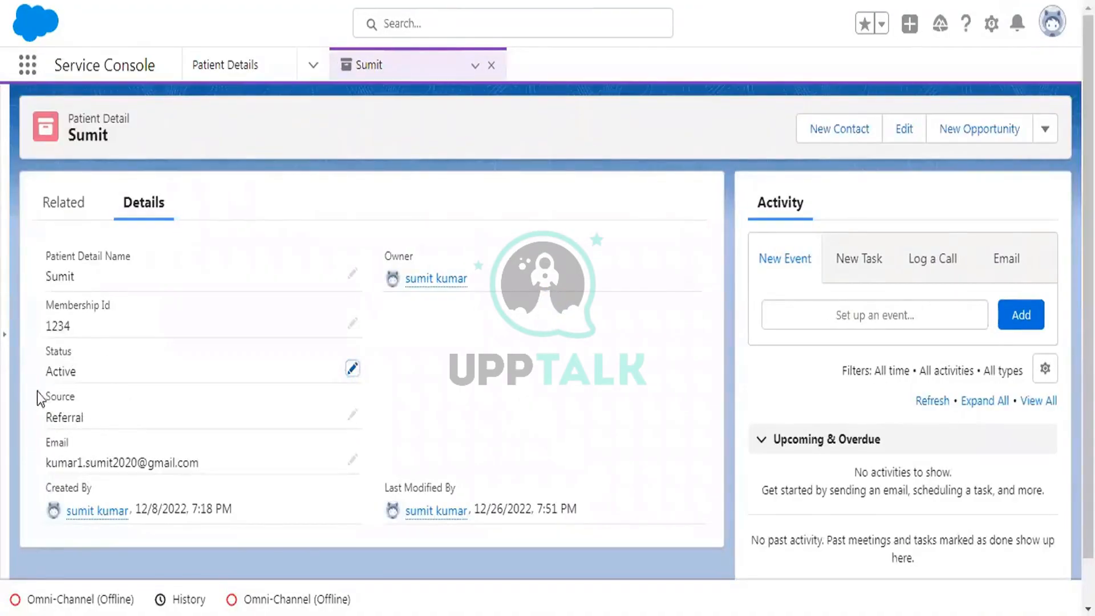
- Open the patient's related case and examine the status in its details
click(93, 209)
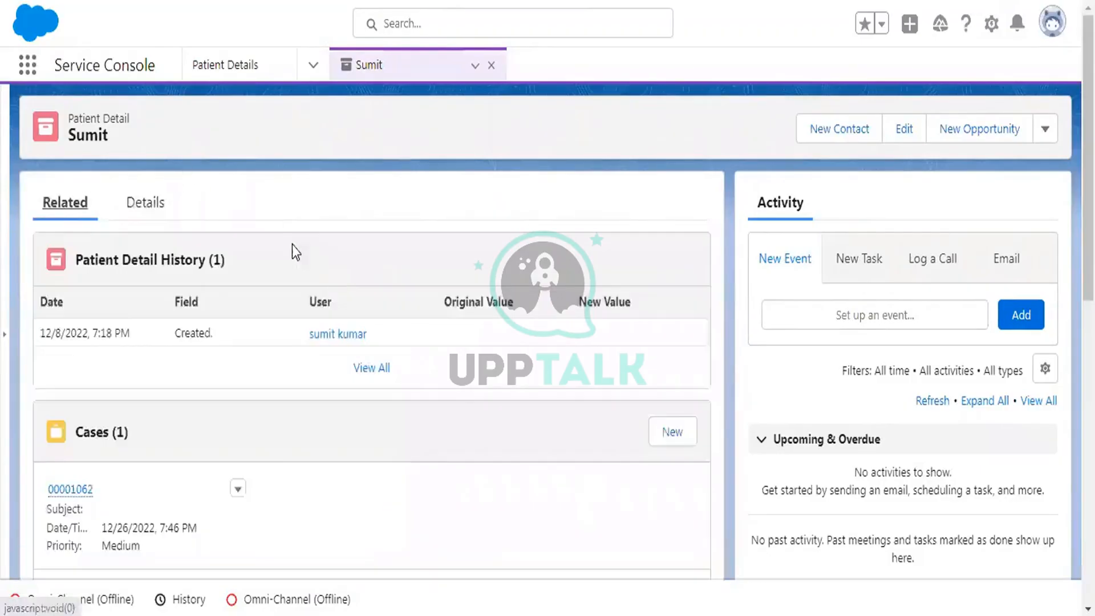
click(73, 489)
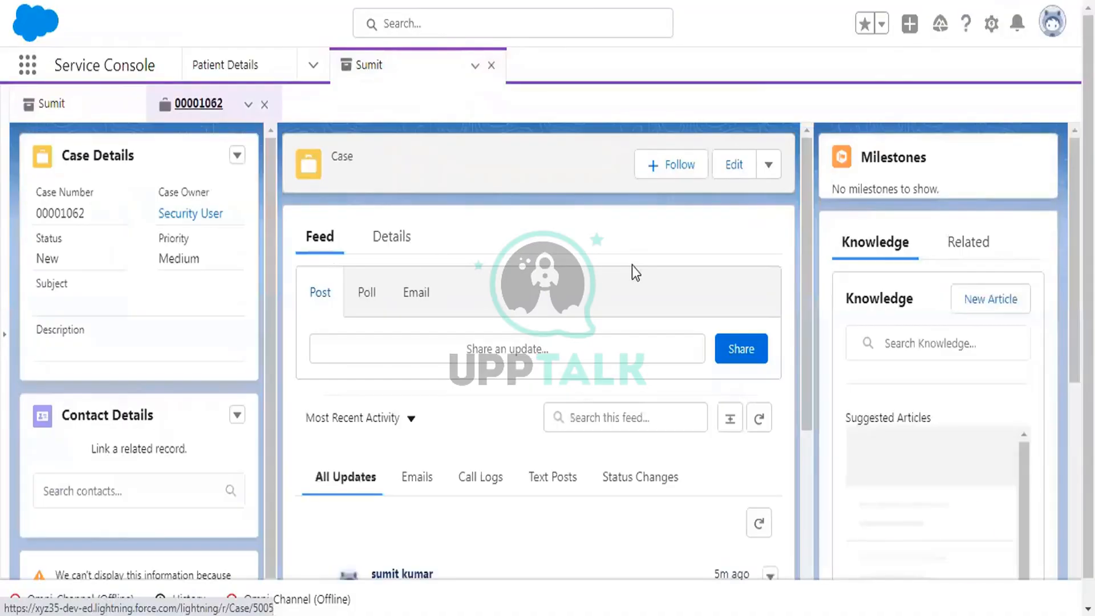
click(393, 248)
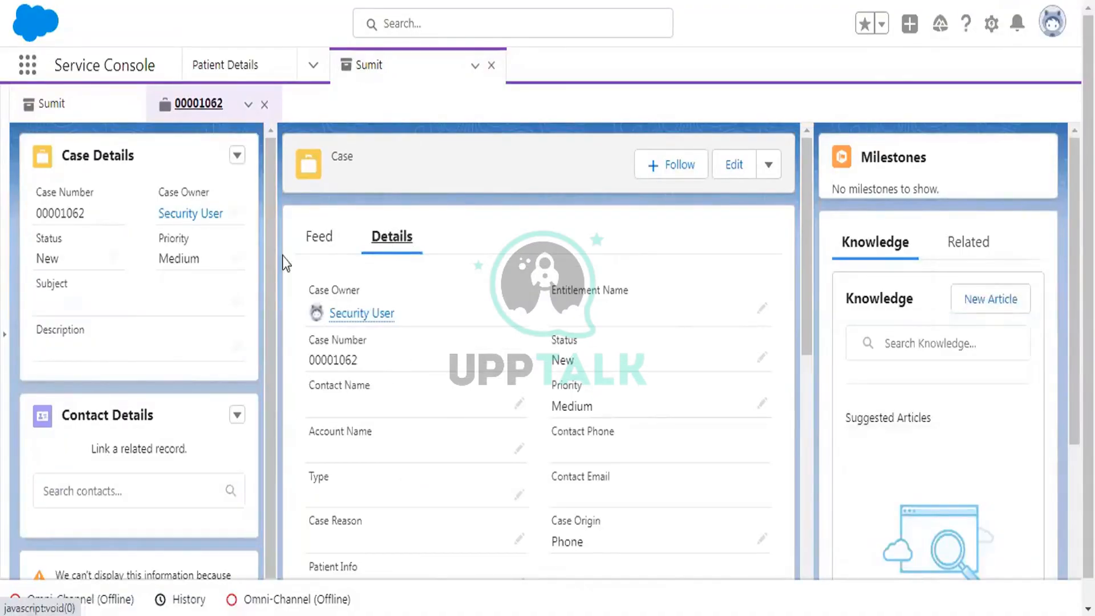
- Return to the patient detail record, set its Status to Inactive and save the record
click(243, 72)
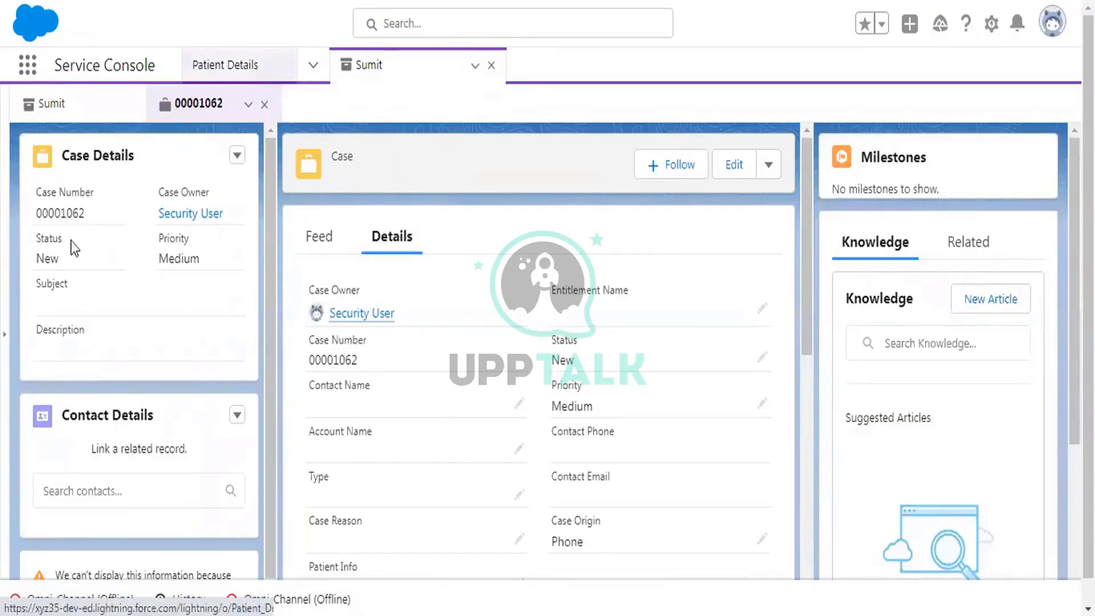
click(97, 226)
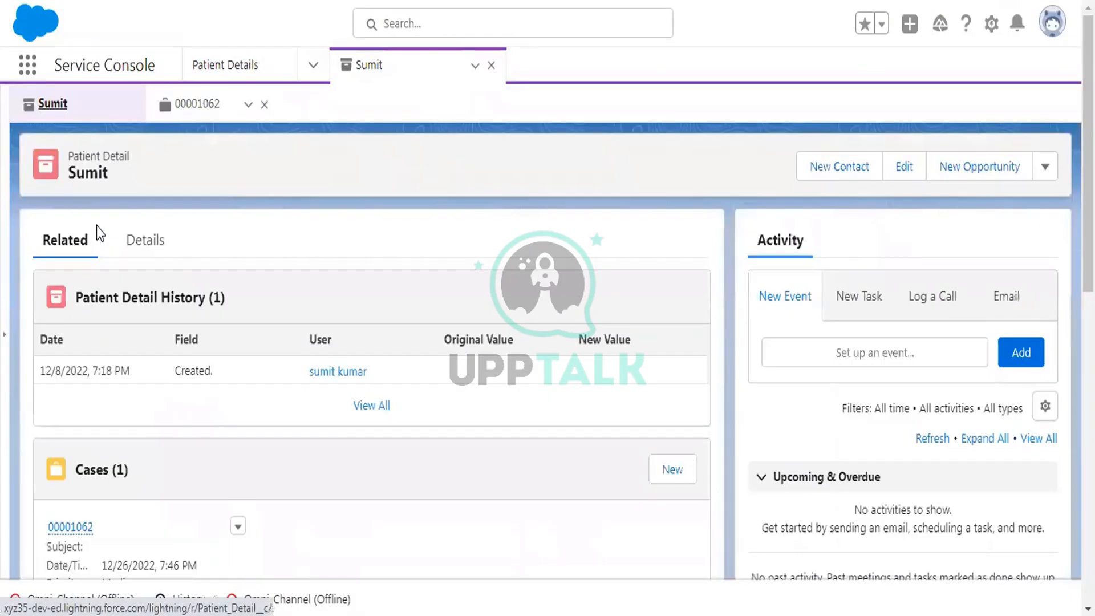
click(147, 242)
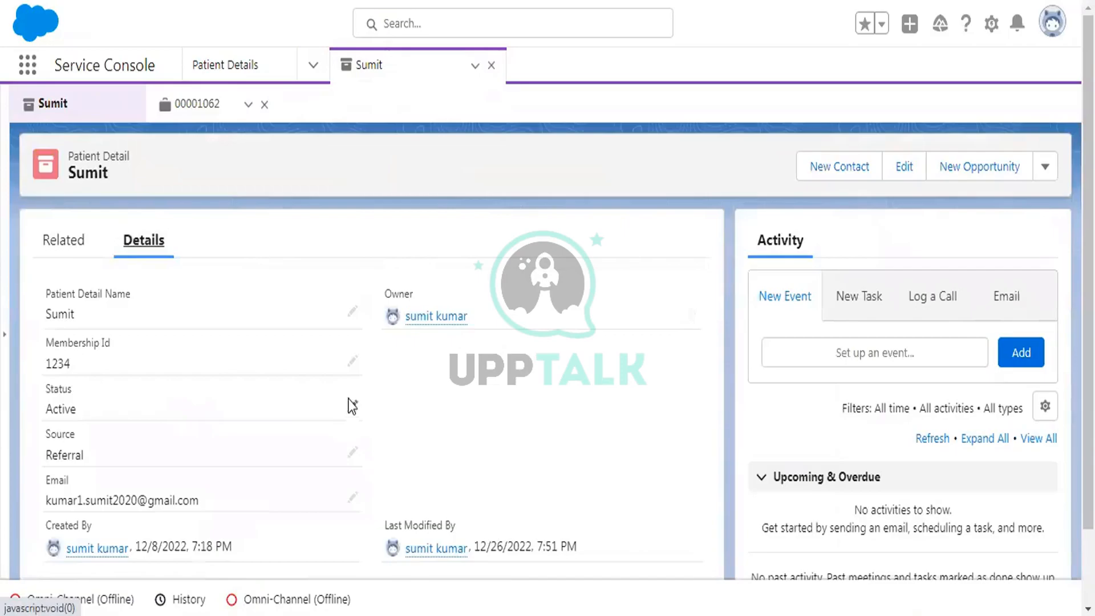
click(351, 409)
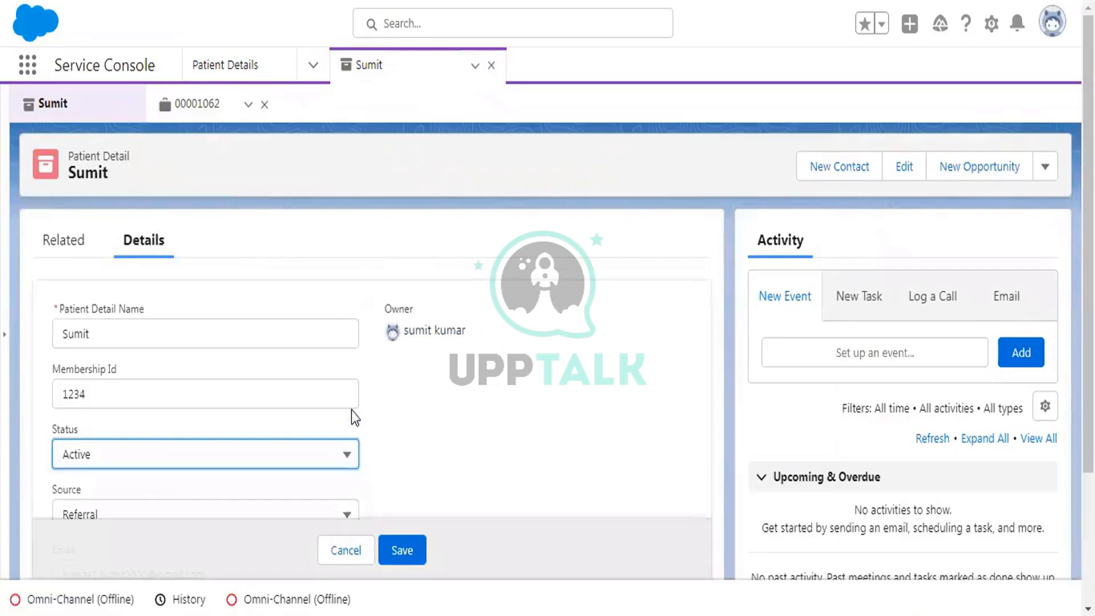
click(127, 463)
click(101, 558)
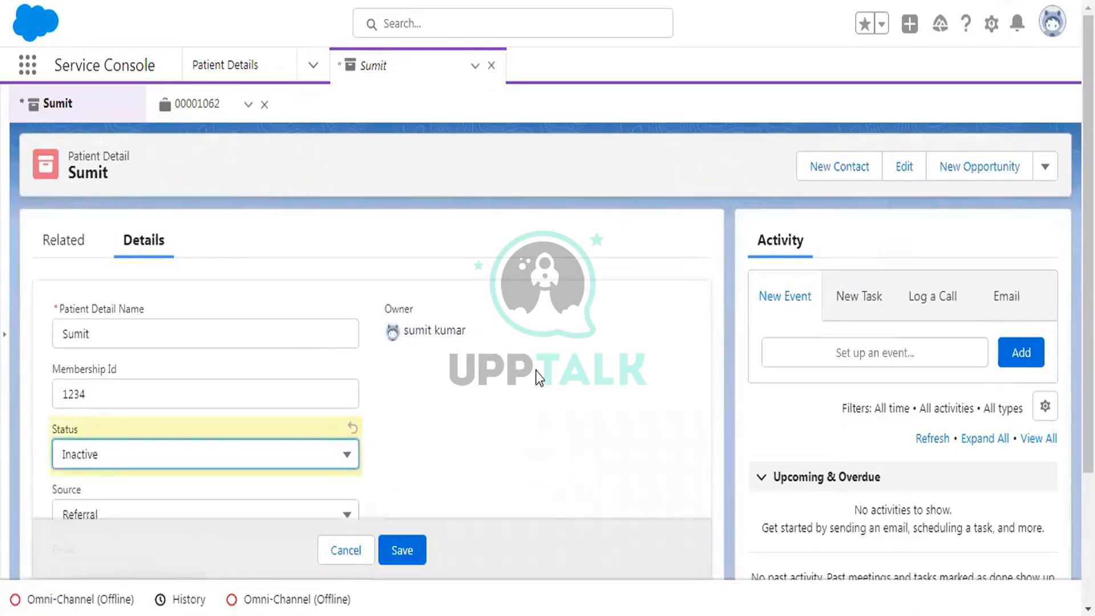
scroll(536, 371, down, 2)
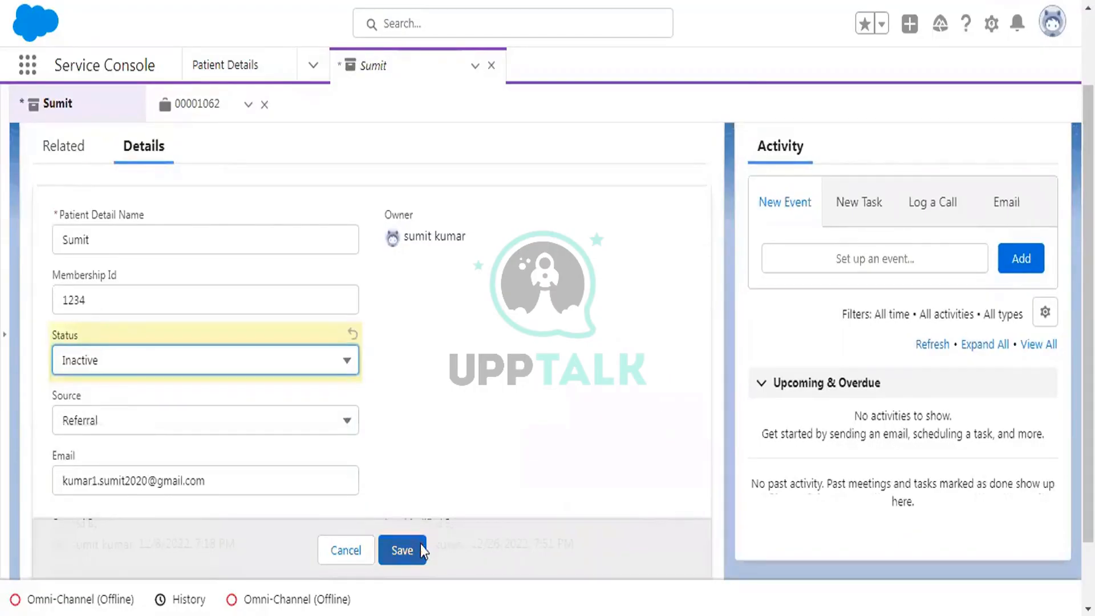
click(402, 551)
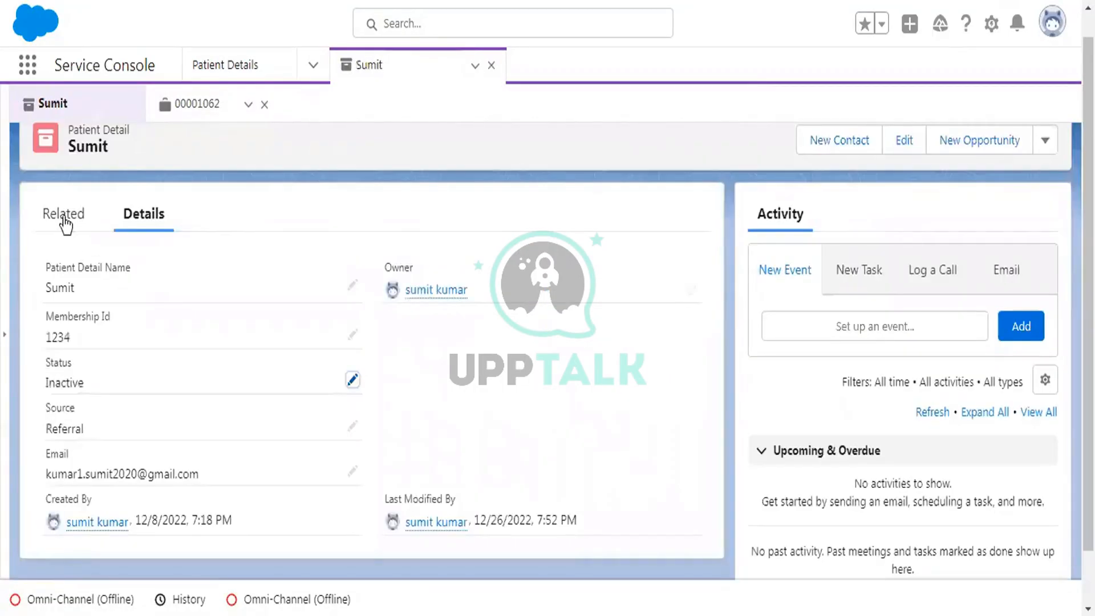
- Check the Cases related list of the patient detail record after the status change
click(64, 220)
scroll(255, 359, down, 2)
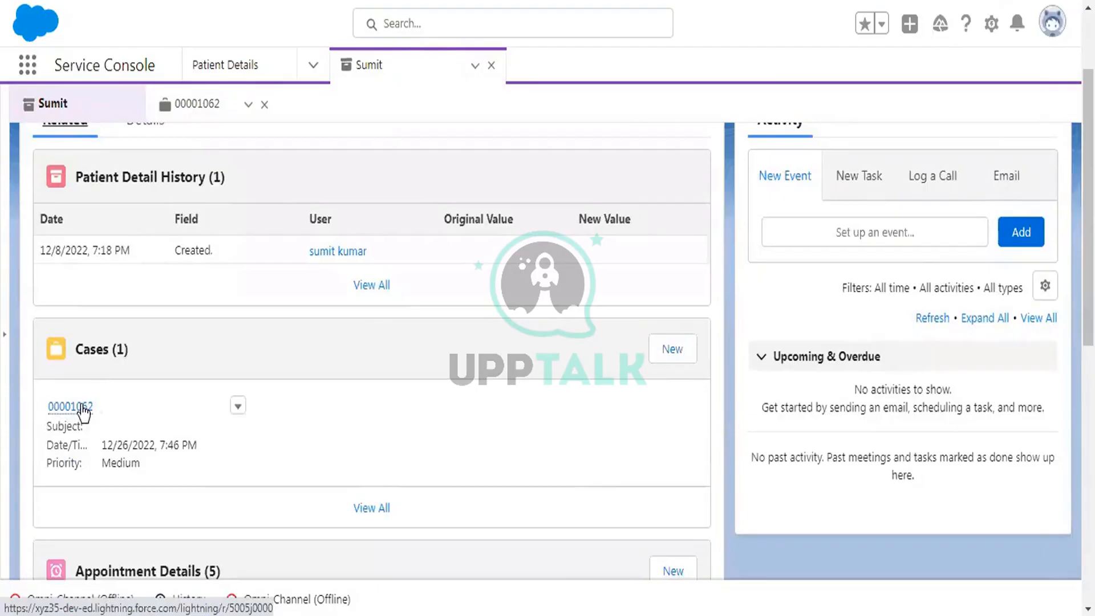
mouse_move(80, 409)
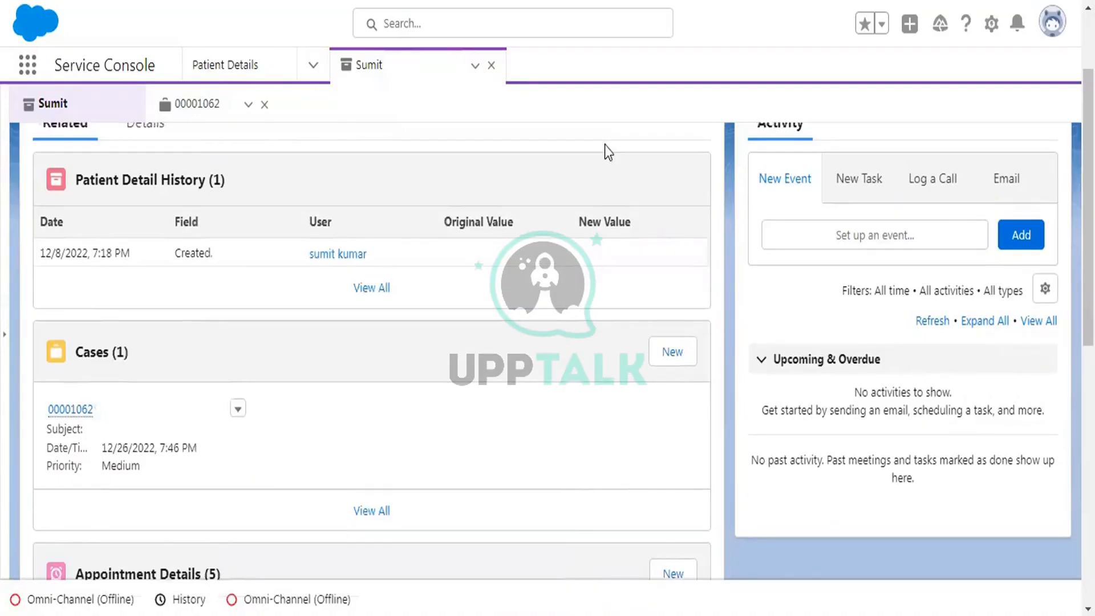
scroll(605, 145, up, 2)
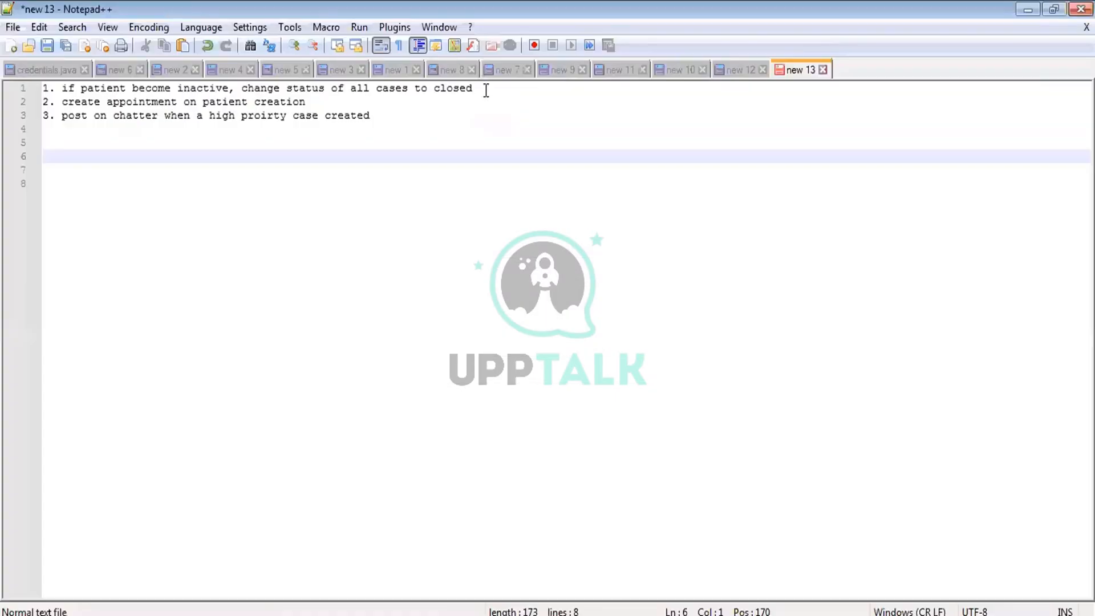
- In Notepad++, mark the first requirement line by appending a row of dashes after "closed"
click(486, 90)
text(-)
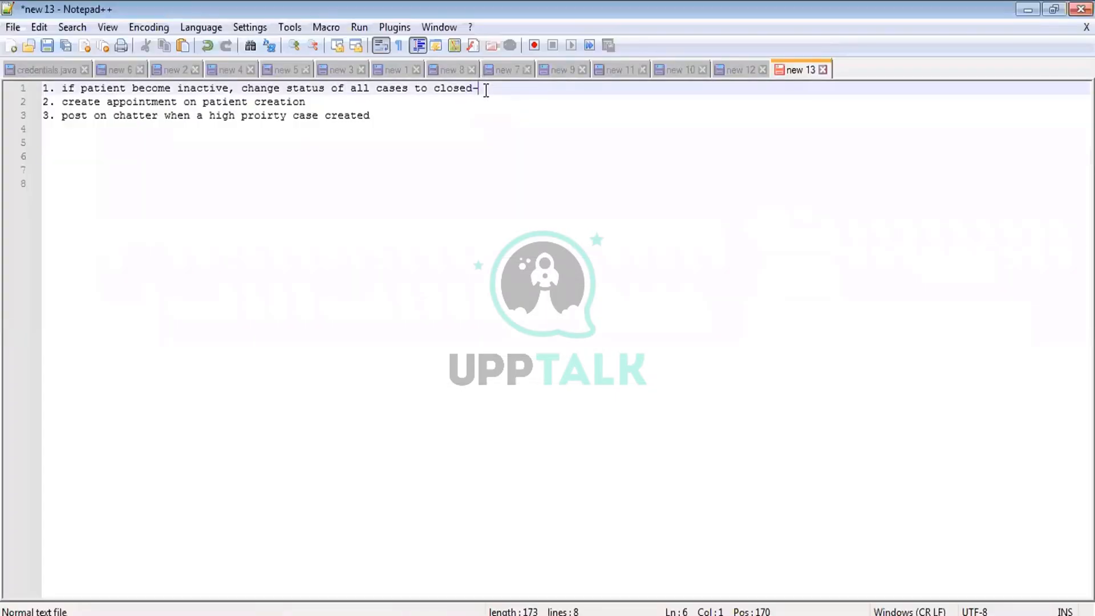
text(---------------)
- Switch to Salesforce Process Builder, start a new process from the process list and name it Create Appointment
click(470, 615)
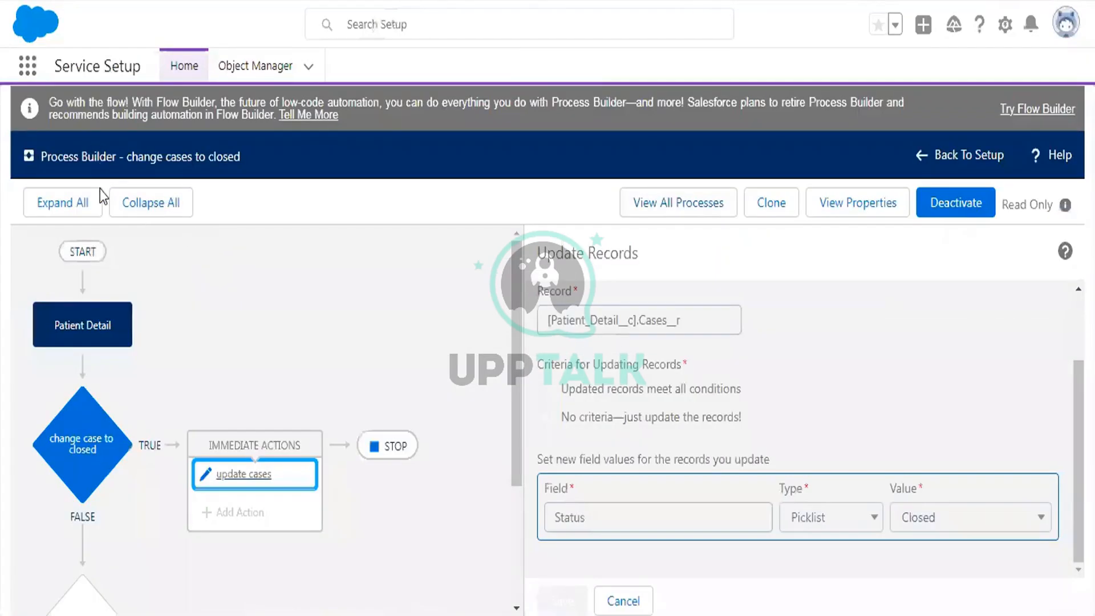
click(707, 203)
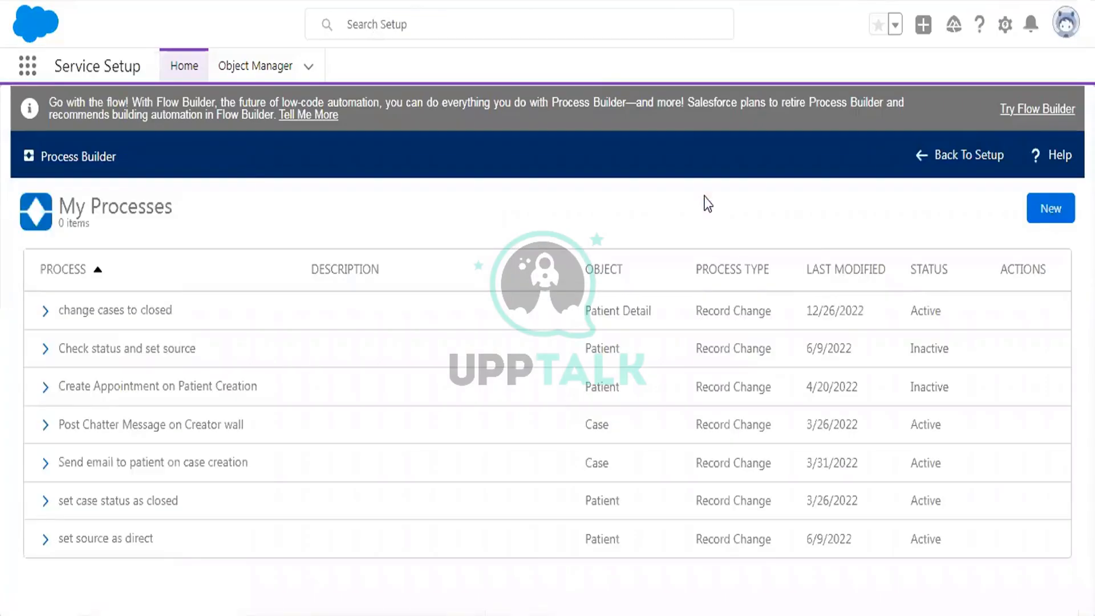
click(1055, 210)
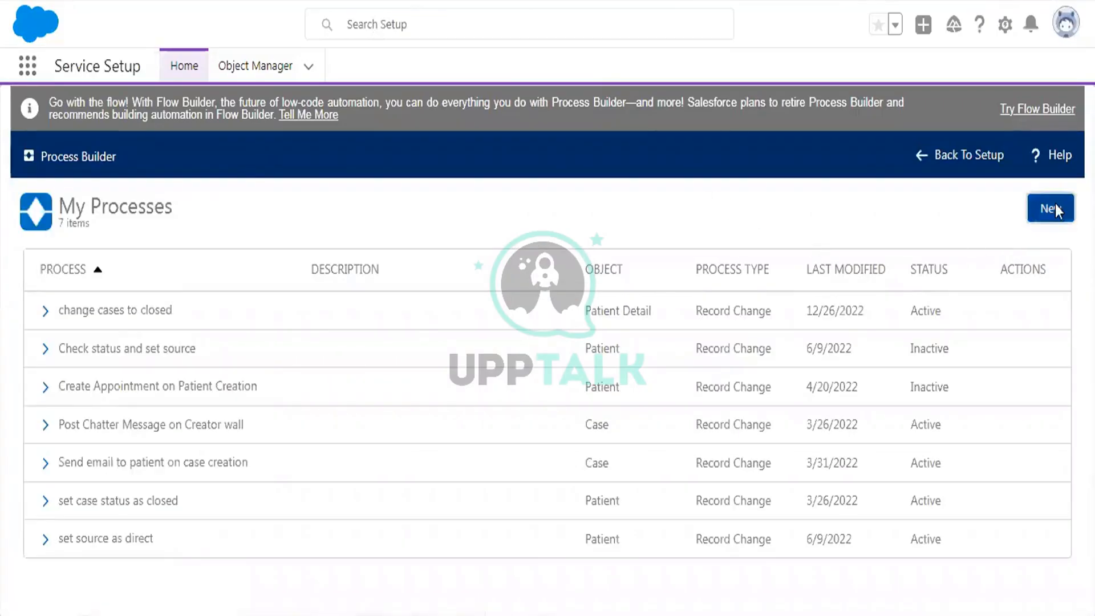
click(674, 439)
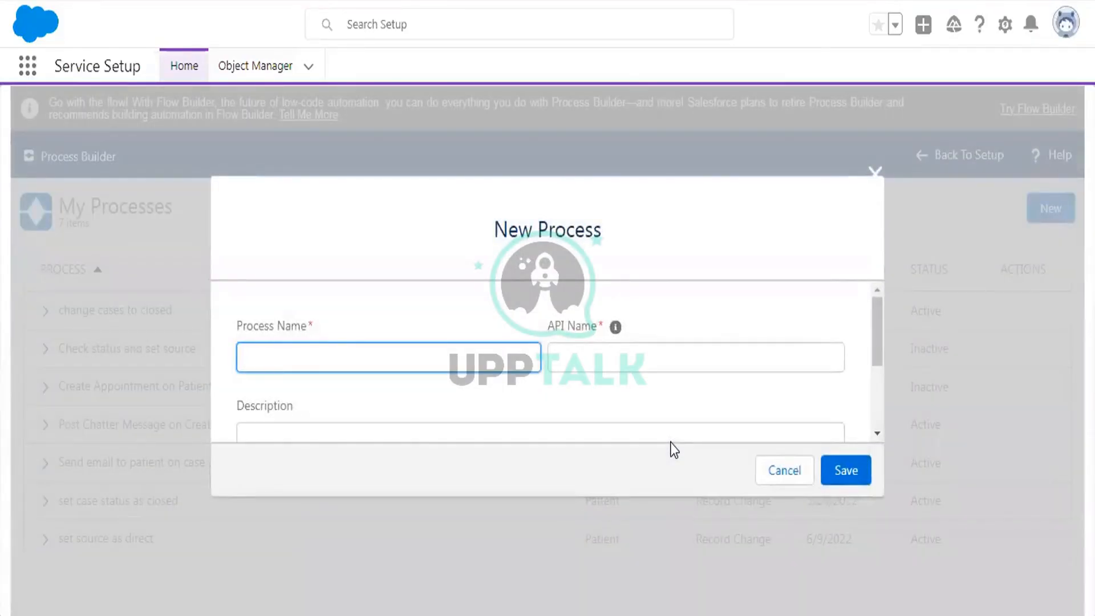
text(c)
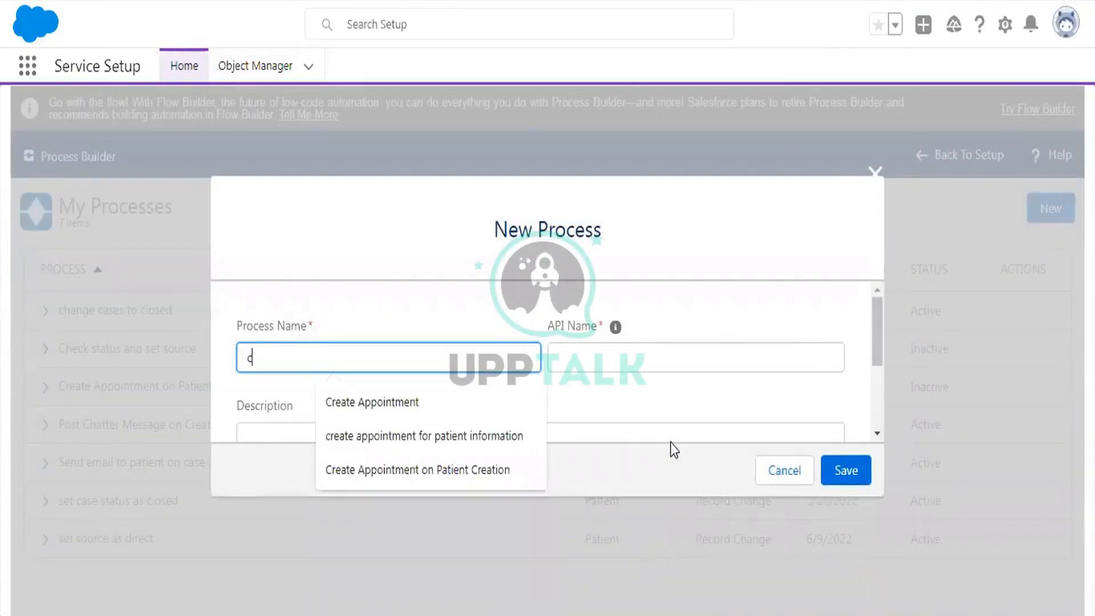
text(reate app)
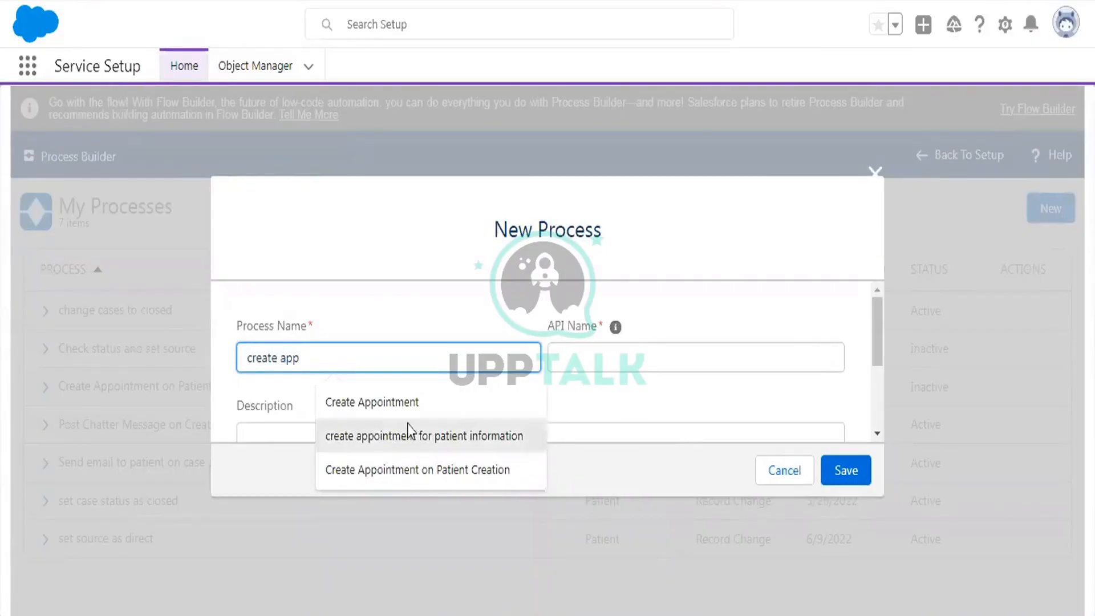
click(372, 402)
scroll(611, 344, down, 2)
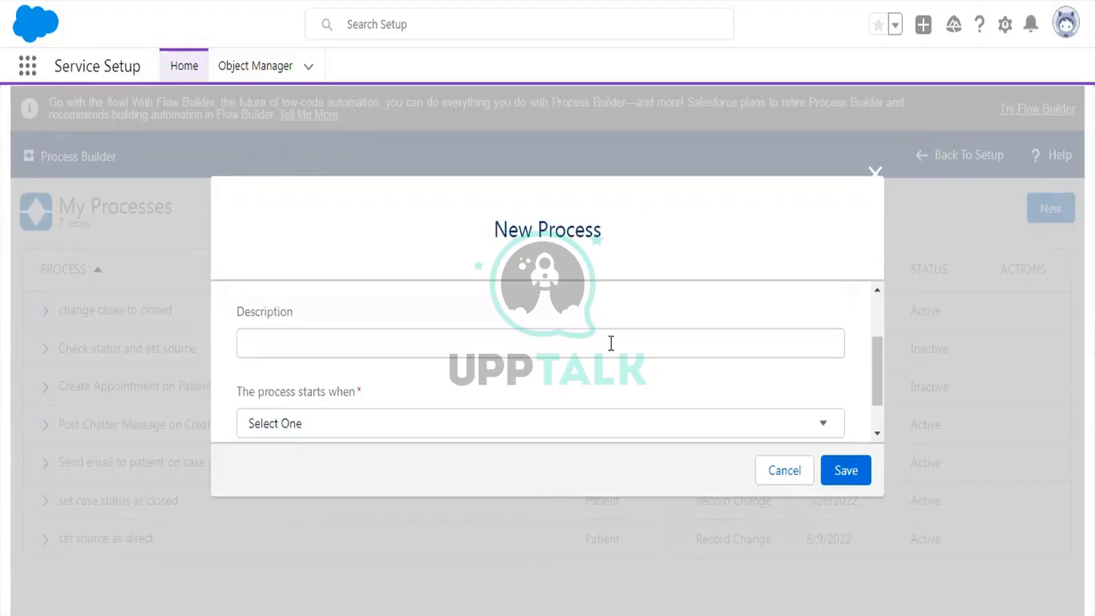
scroll(582, 350, up, 2)
click(582, 353)
scroll(672, 334, down, 2)
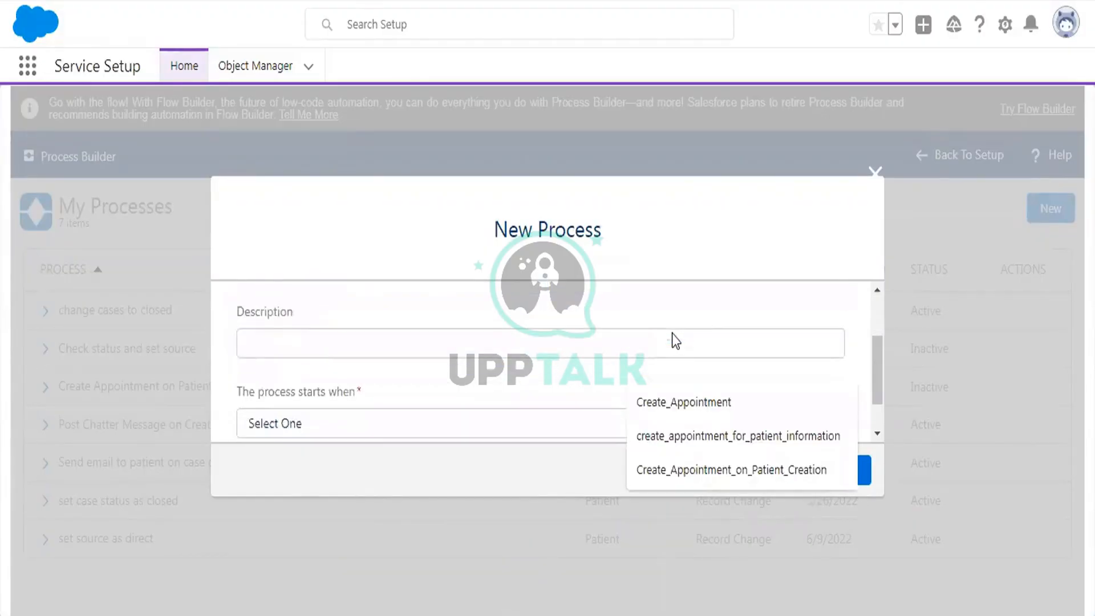
- Make the new process start when "A record changes" and save it
click(332, 425)
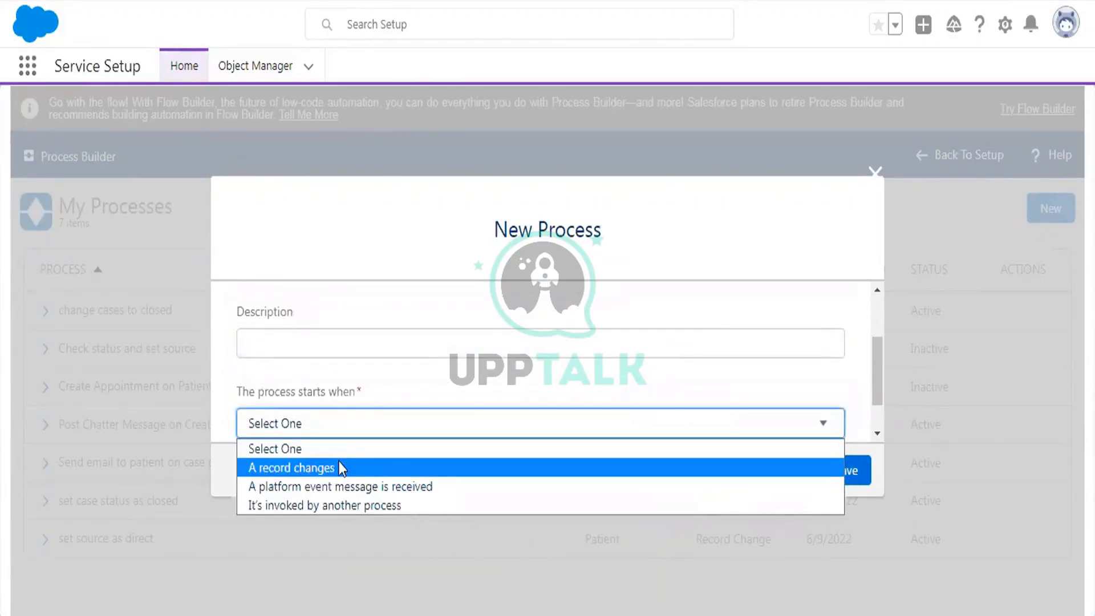
click(429, 467)
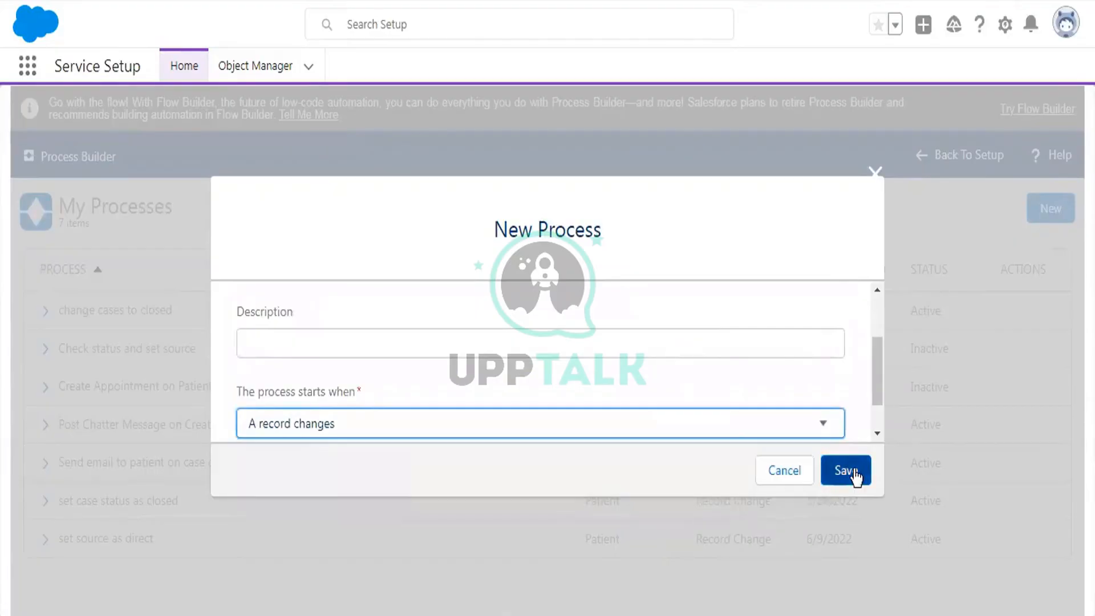
click(850, 471)
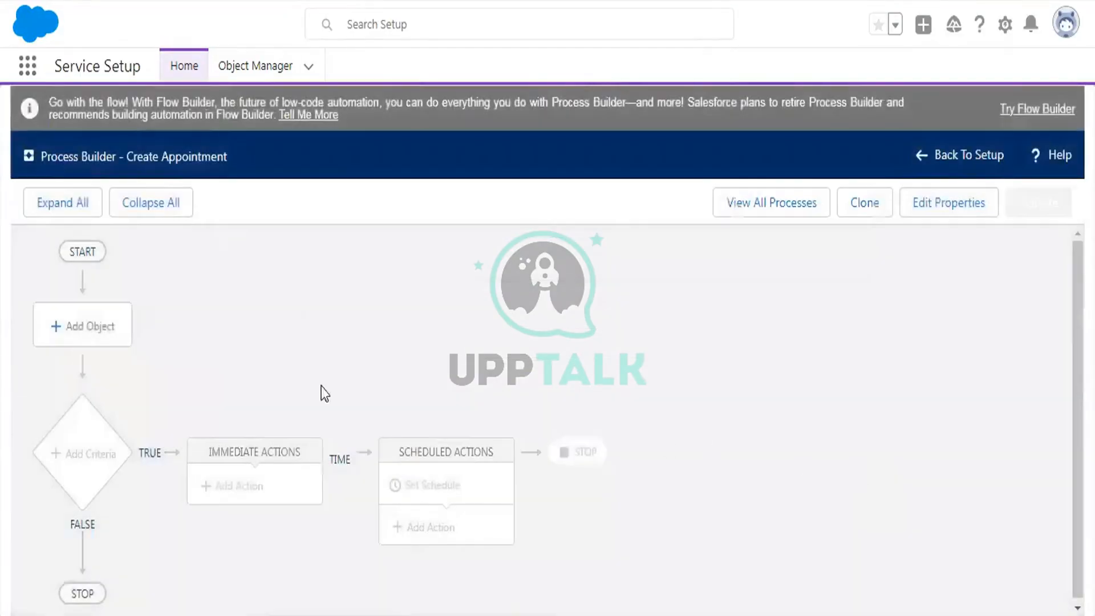
- Add Patient Detail as the process's object, starting only when a record is created, and save
click(90, 339)
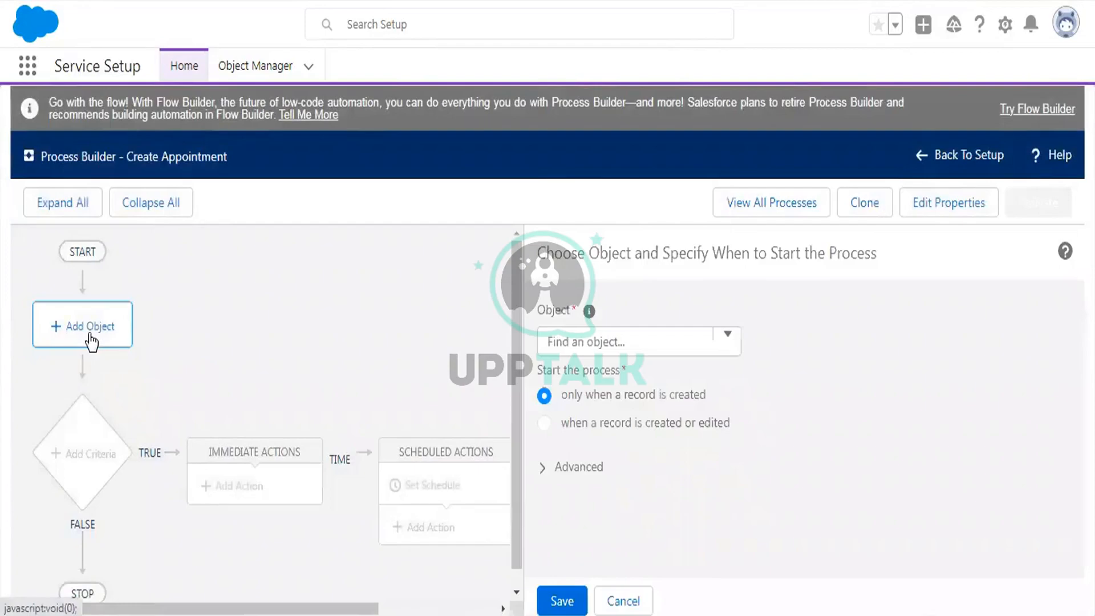
click(620, 344)
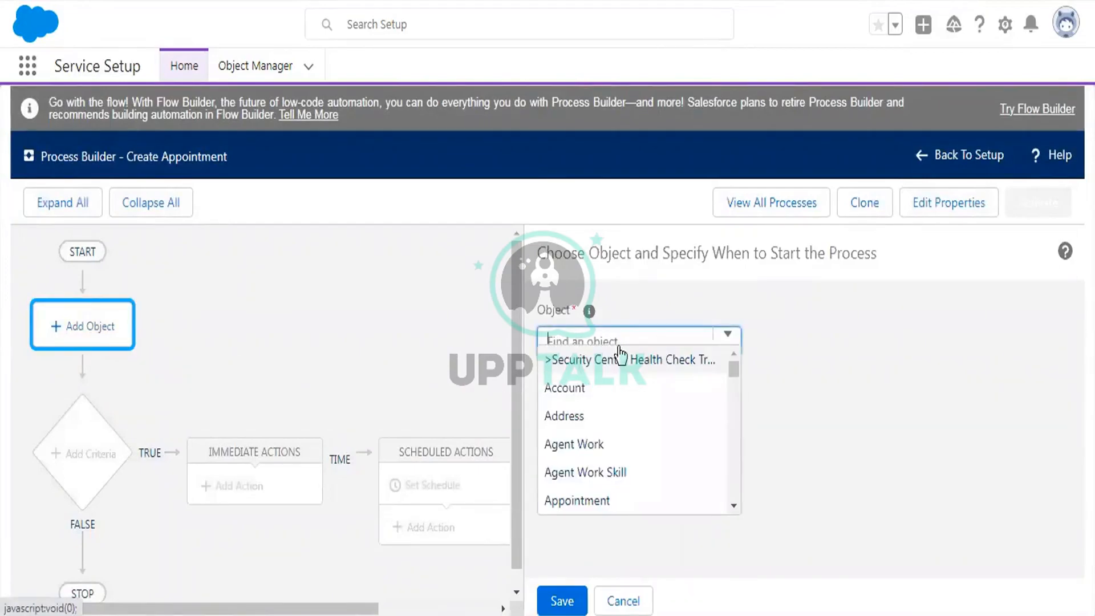
text(pat)
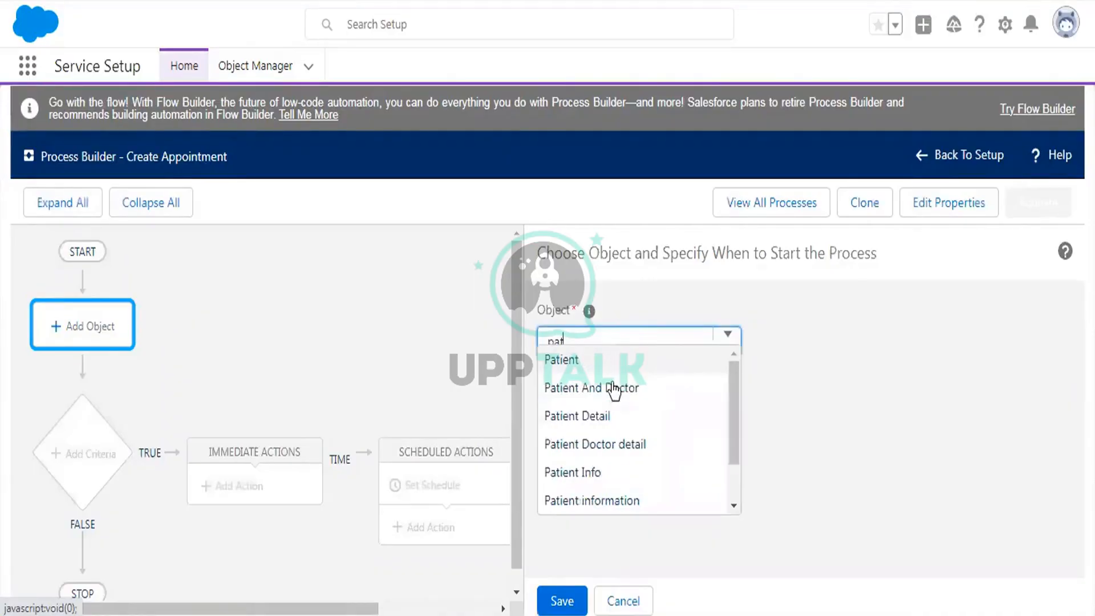
click(615, 415)
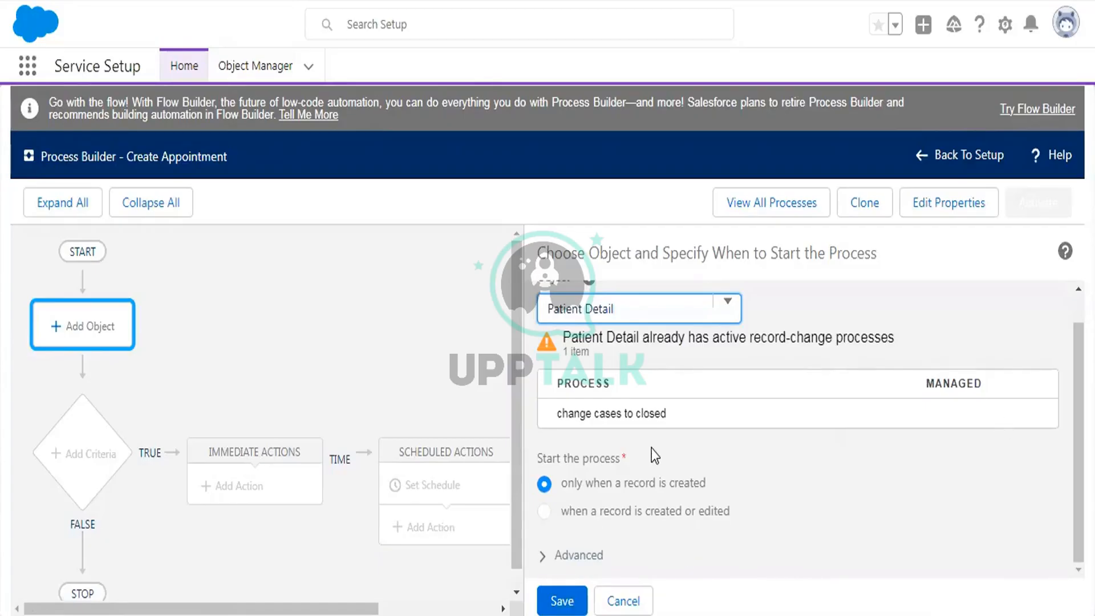
key(Return)
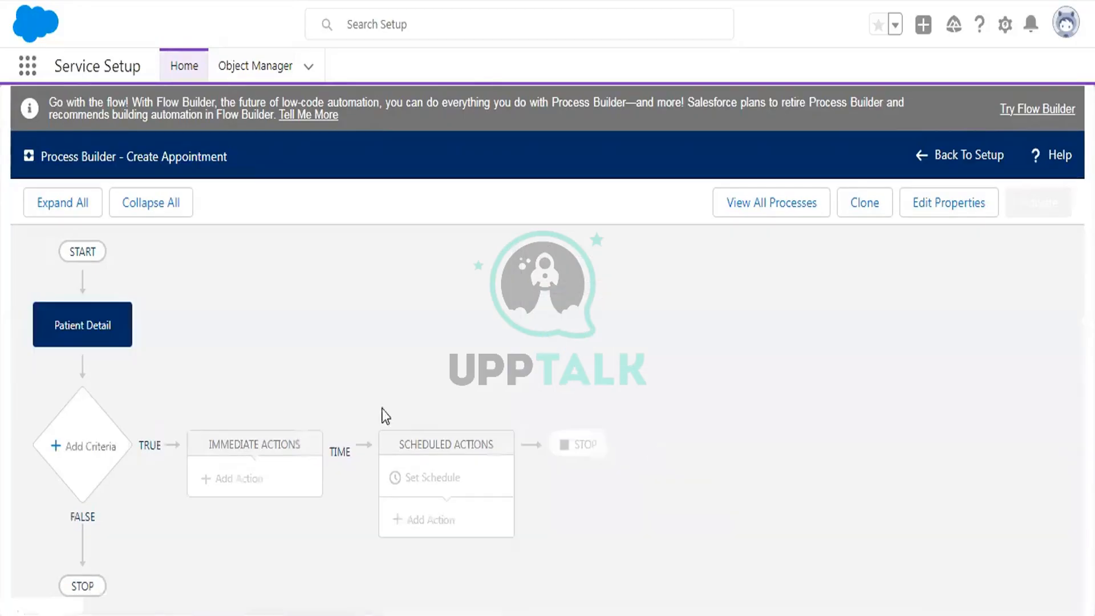
- Define a criteria node named "no criteria" with the option "No criteria—just execute the actions!" and save it
click(98, 442)
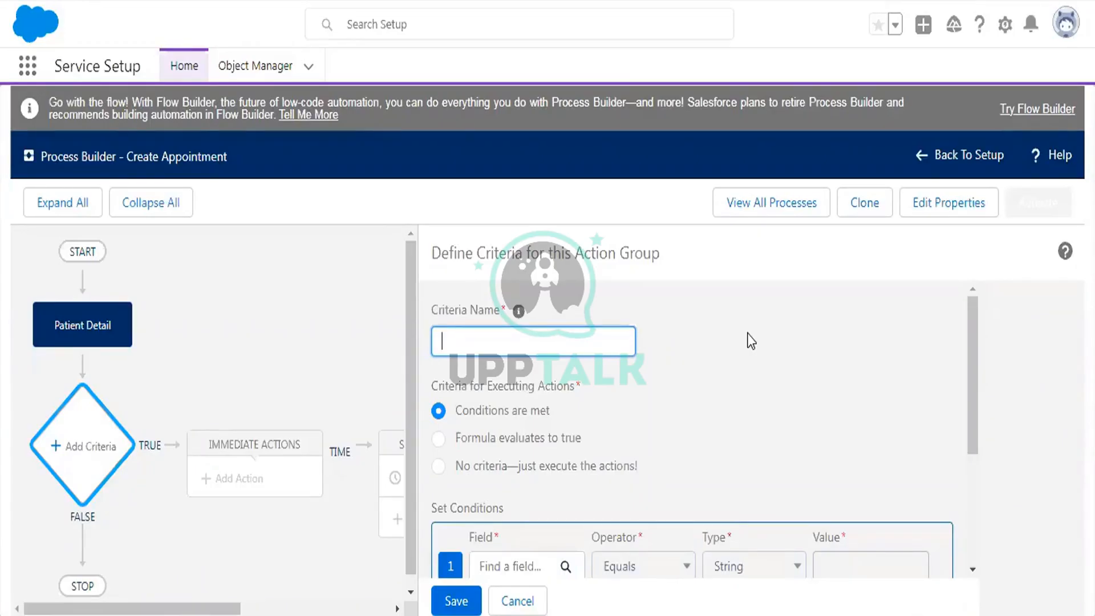
text(no criteria)
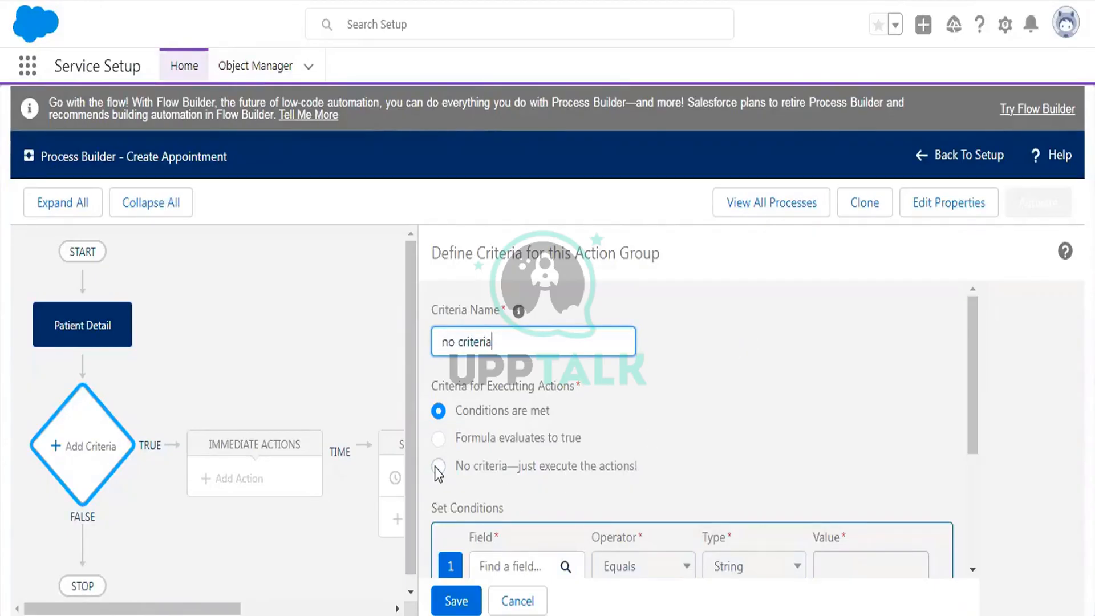
click(438, 467)
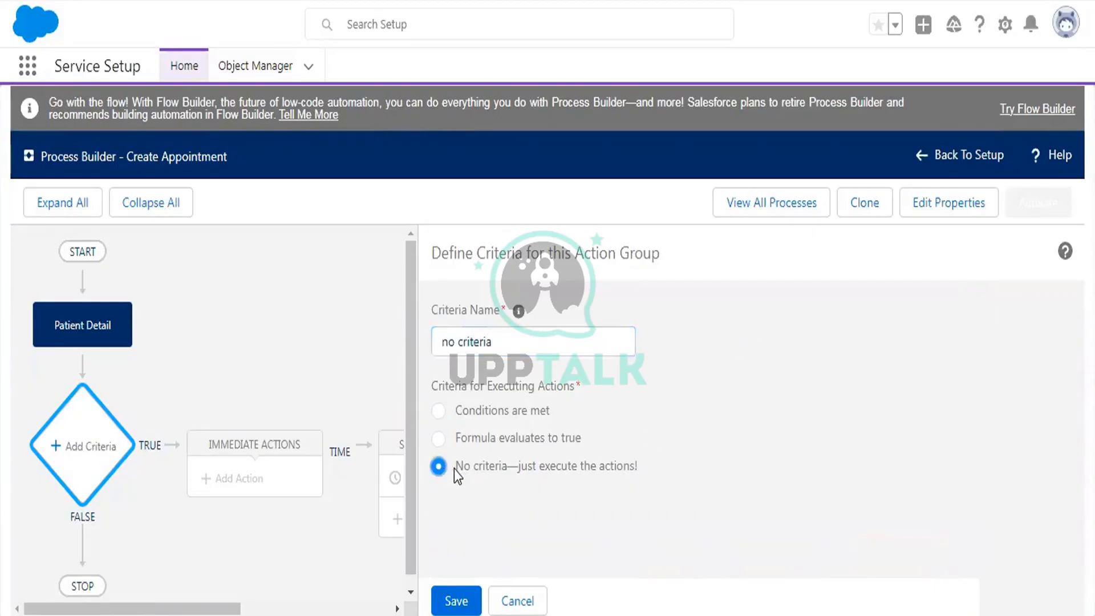
drag(455, 469, 638, 472)
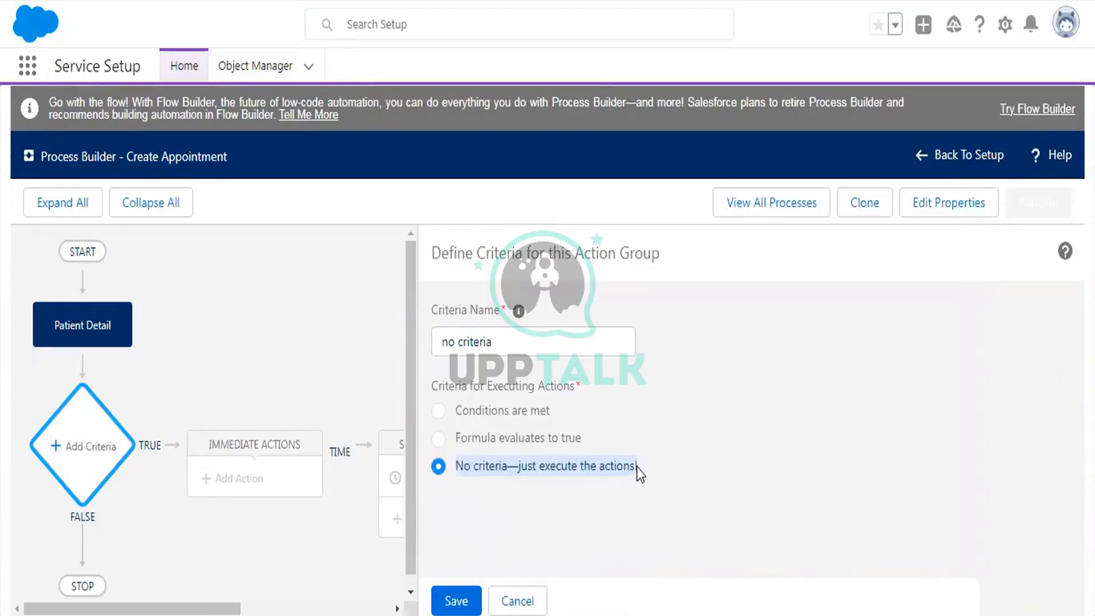
click(457, 600)
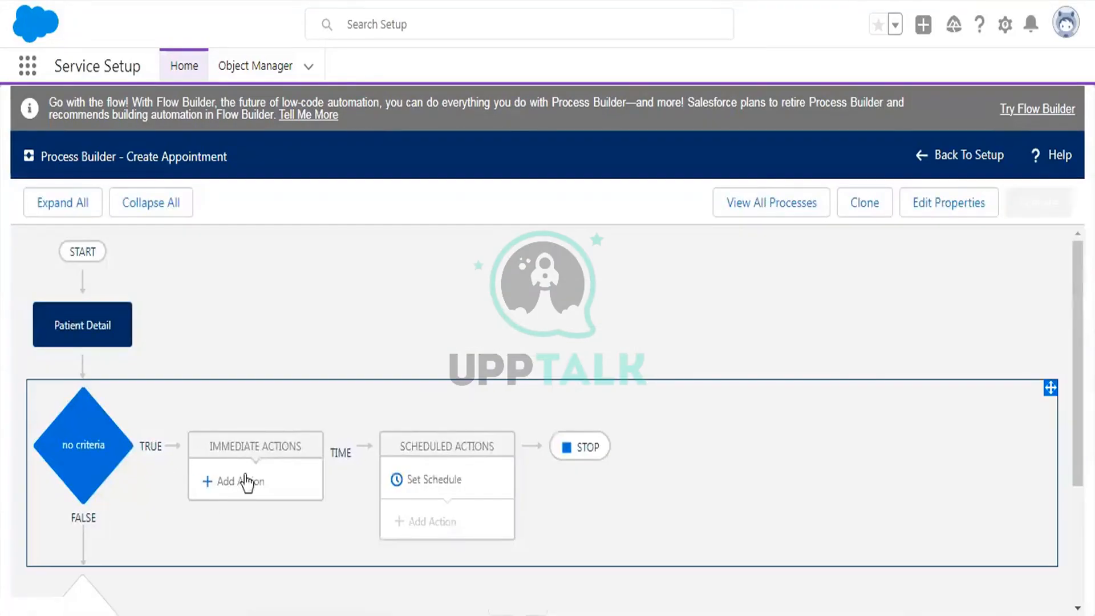
- Add an immediate action of type Create a Record named "cretae appointment" with Appointment as its record type
click(245, 480)
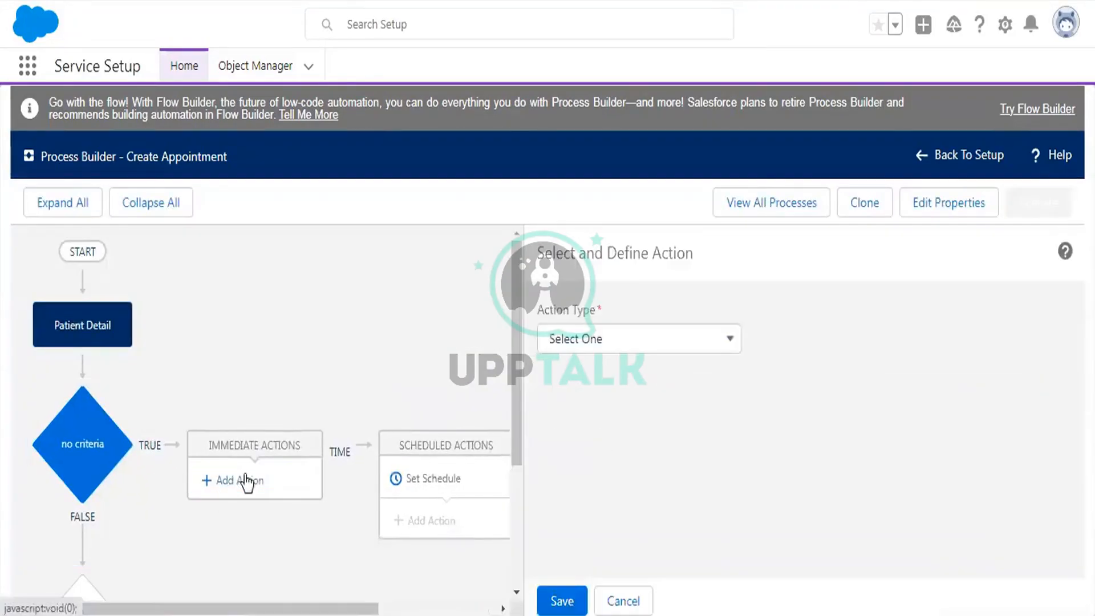
click(607, 332)
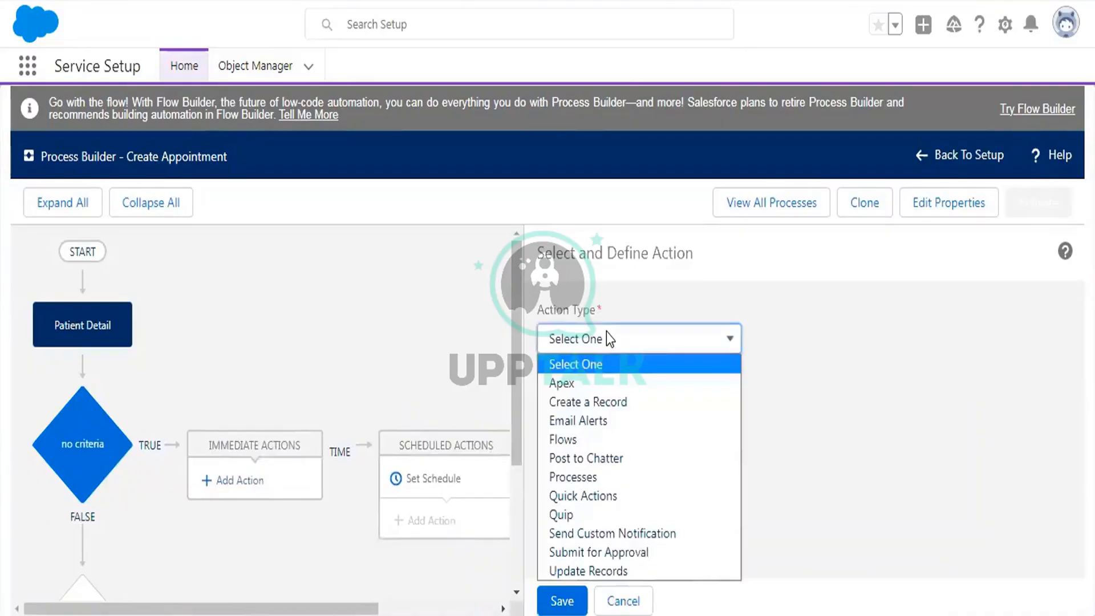
click(605, 402)
click(612, 403)
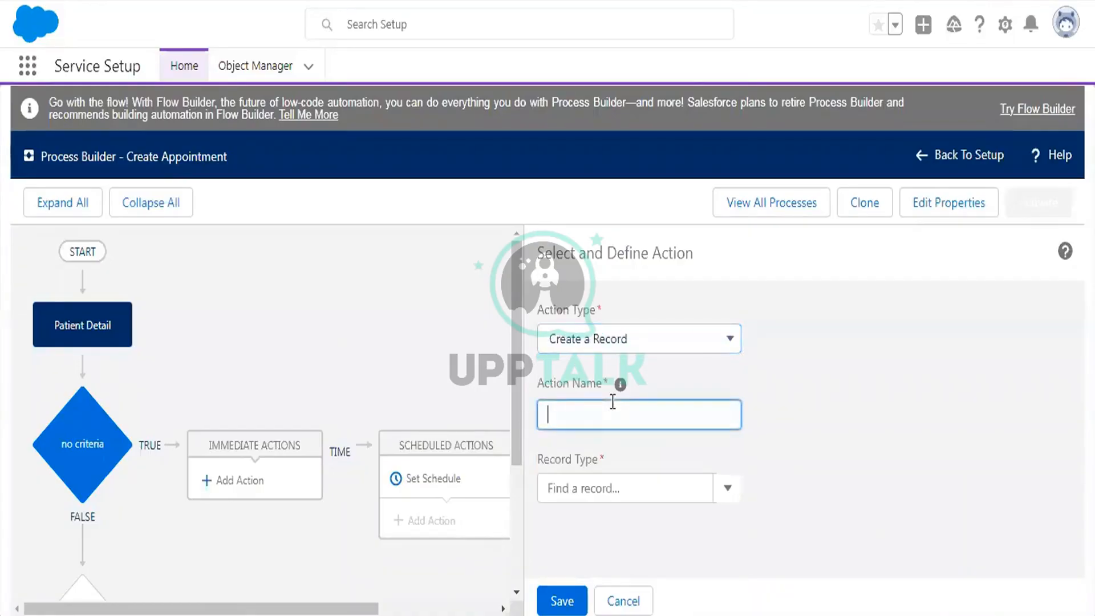
text(cretae appo)
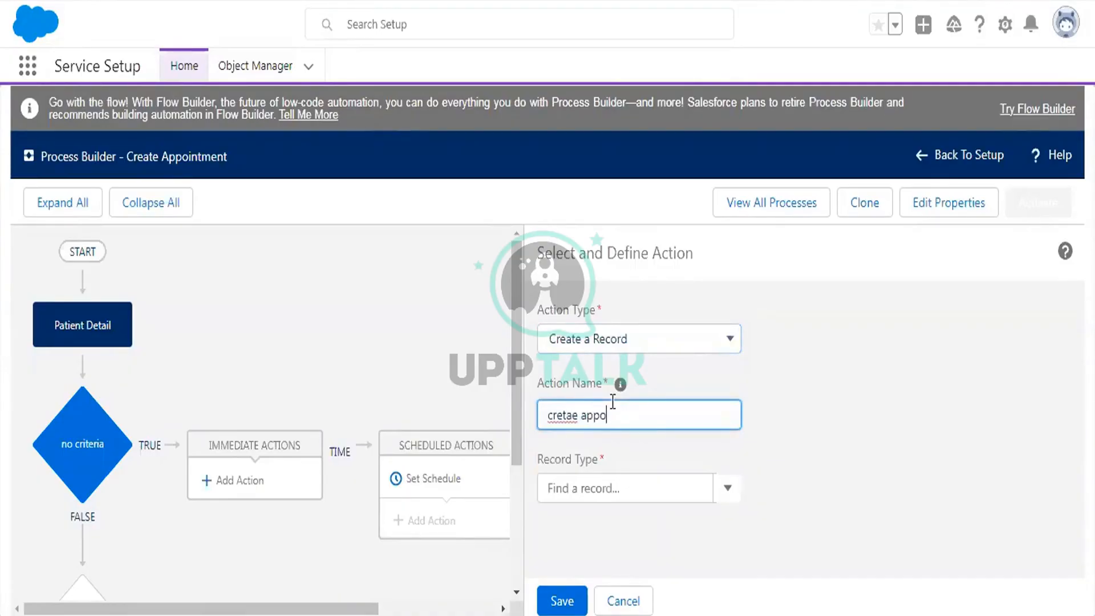
text(intment)
click(614, 496)
text(appoi)
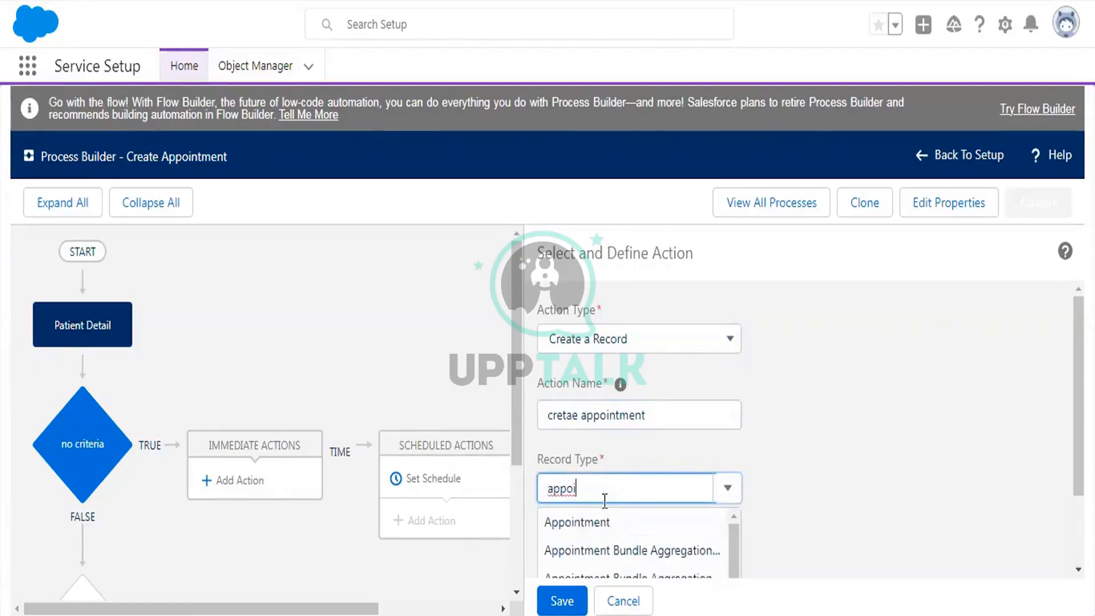
click(594, 521)
- Set the action's Appointment Name field to the string "new appointment"
scroll(903, 395, down, 3)
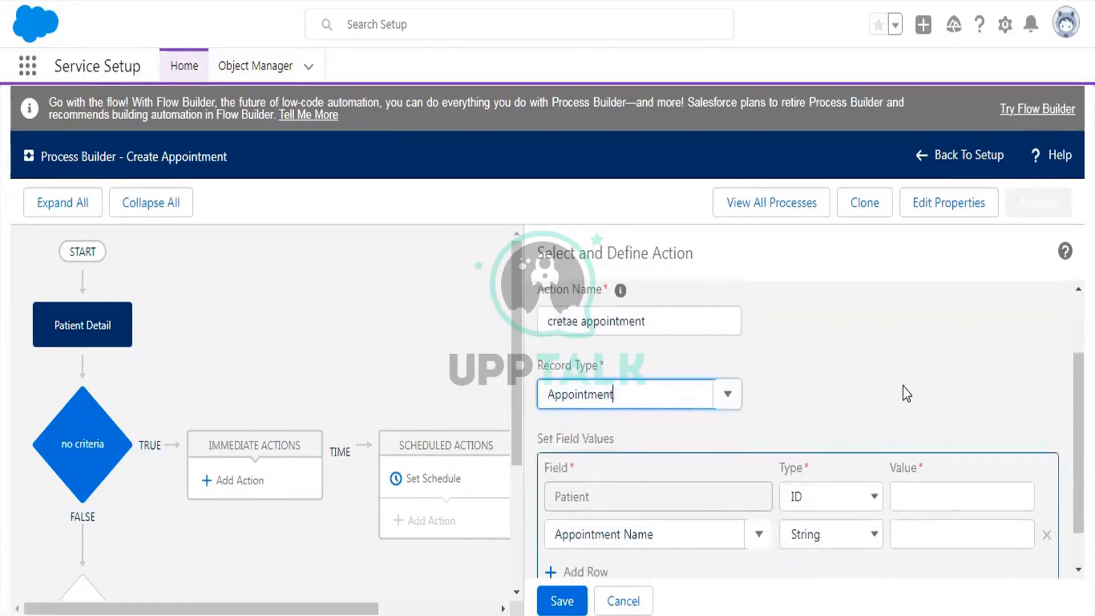
scroll(905, 394, down, 2)
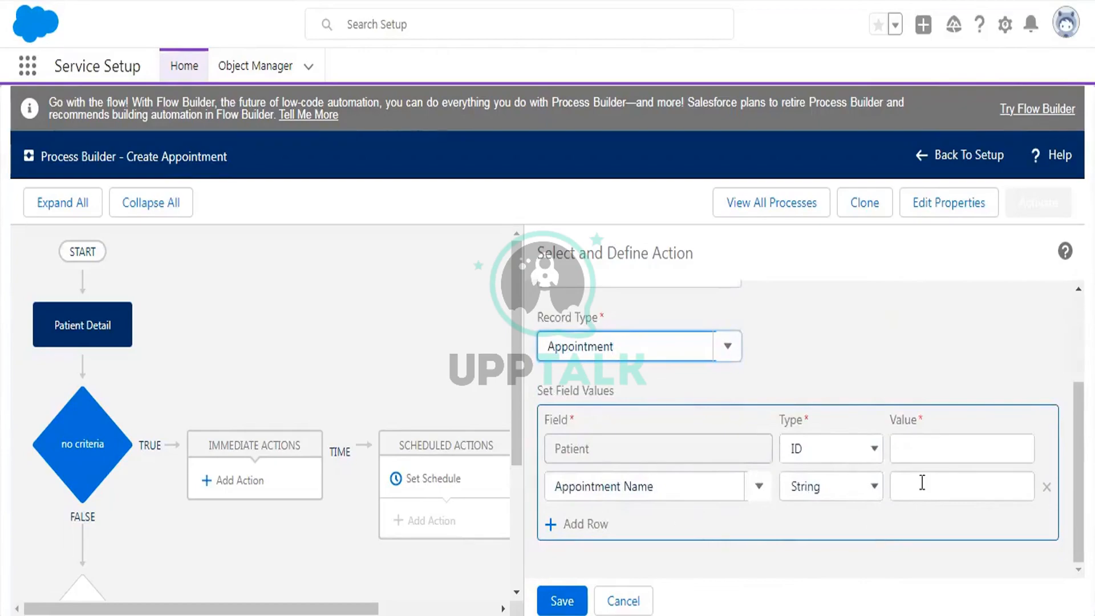
click(828, 486)
click(946, 486)
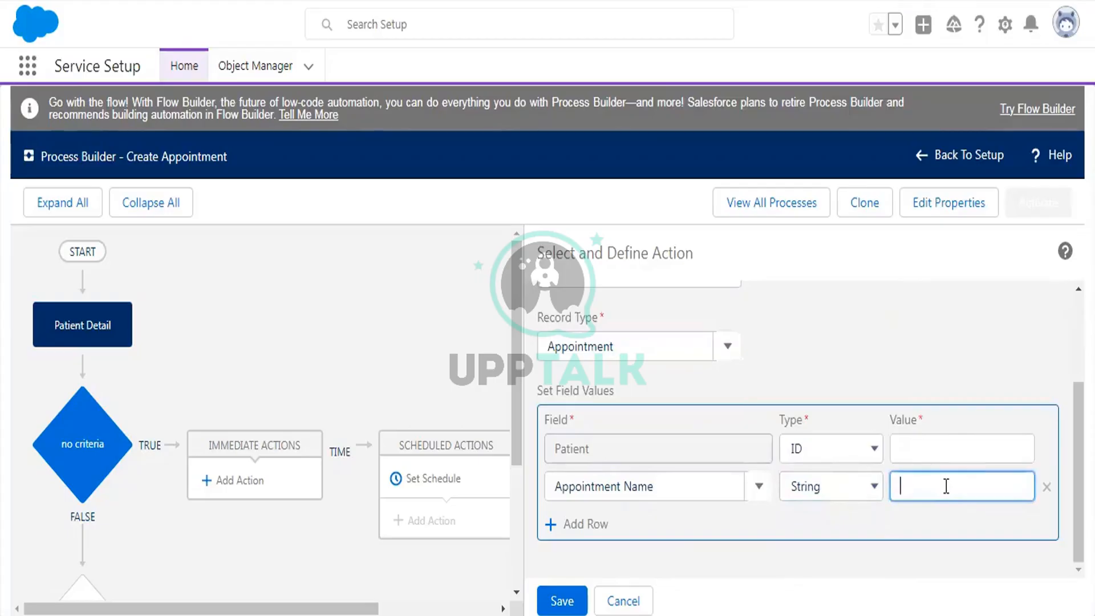
text(new appoin)
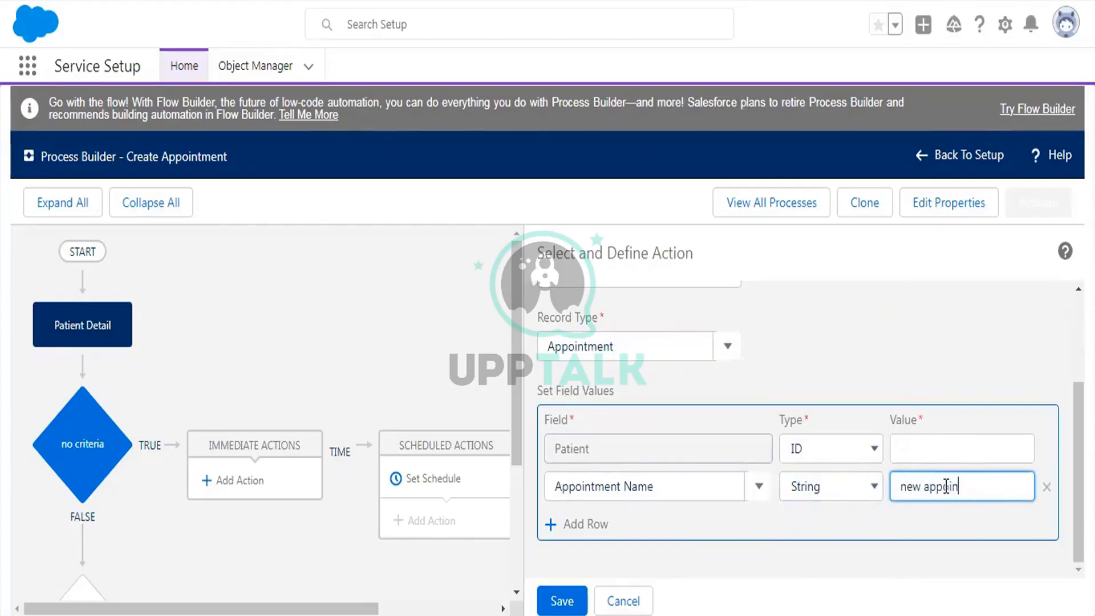
text(tment)
click(958, 450)
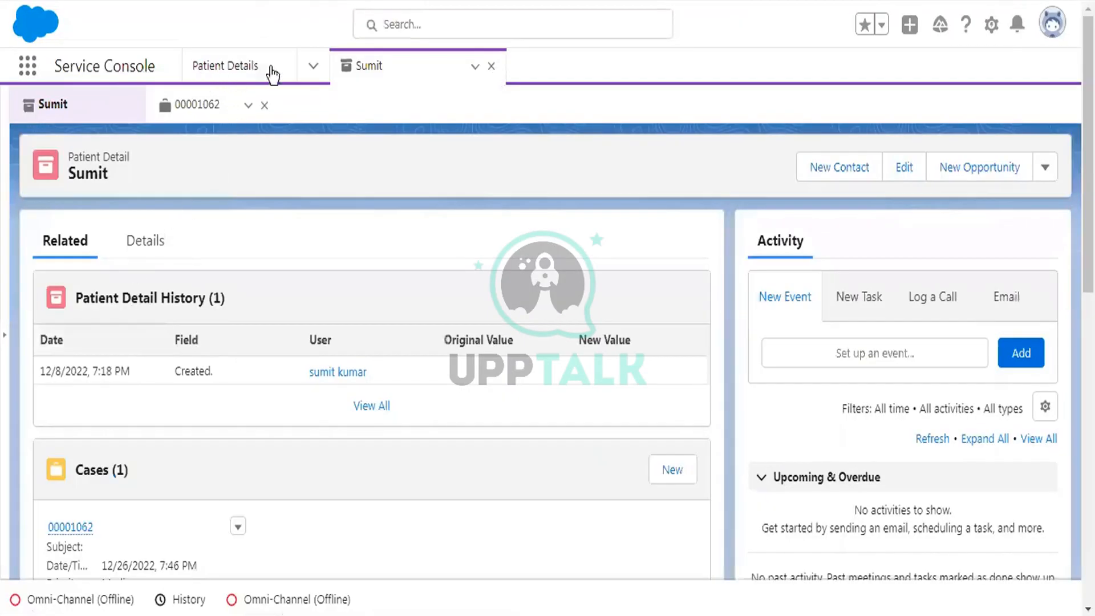
- Switch to the Service Console, open an existing record from Appointment Details and view its linked patient record
click(315, 68)
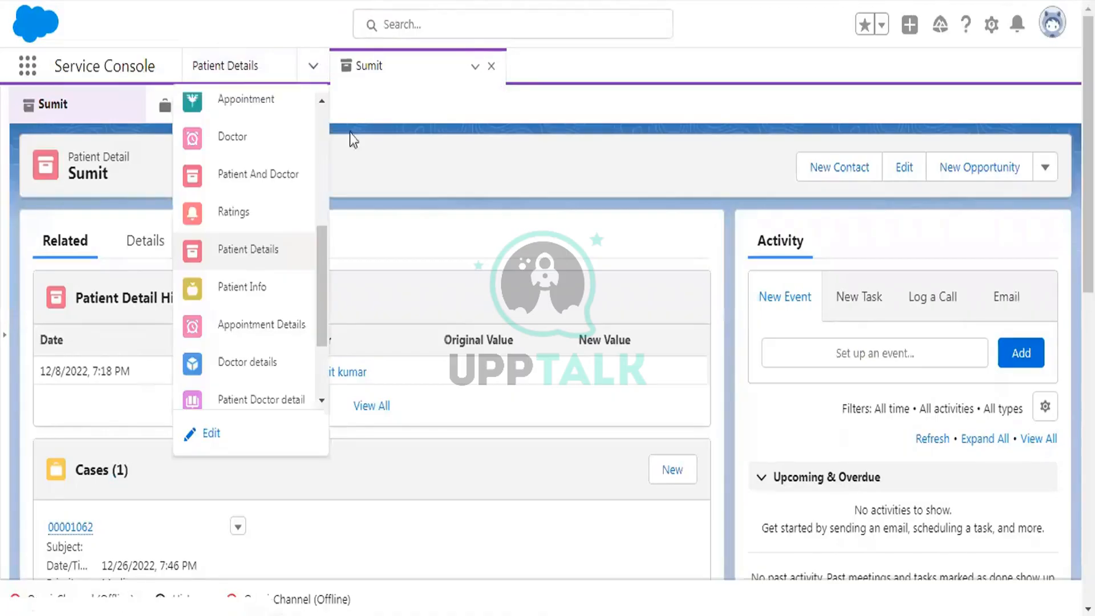
click(273, 326)
click(491, 68)
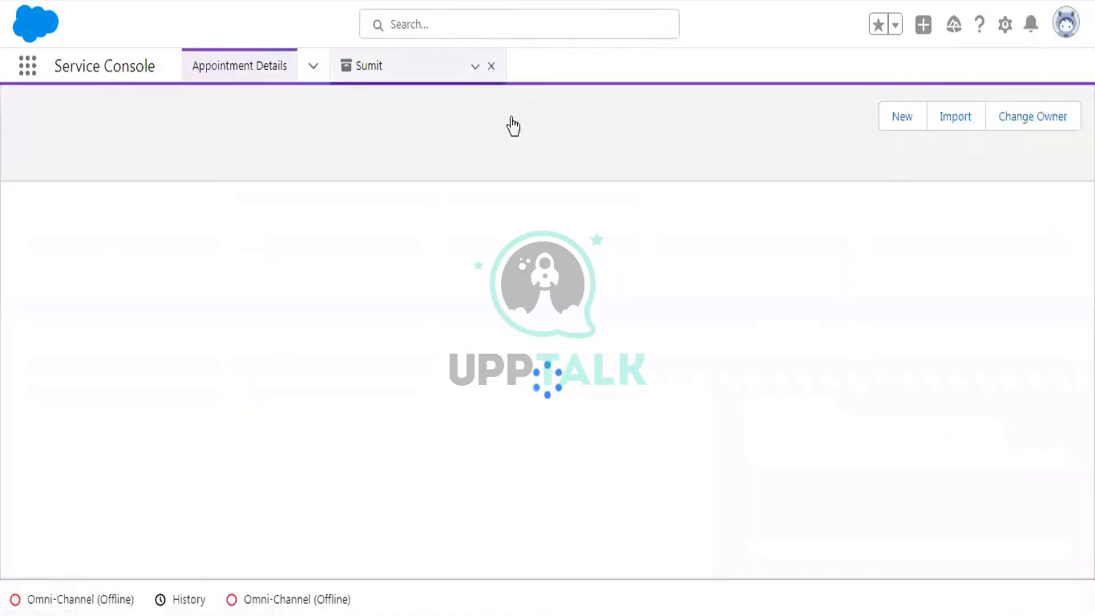
click(94, 258)
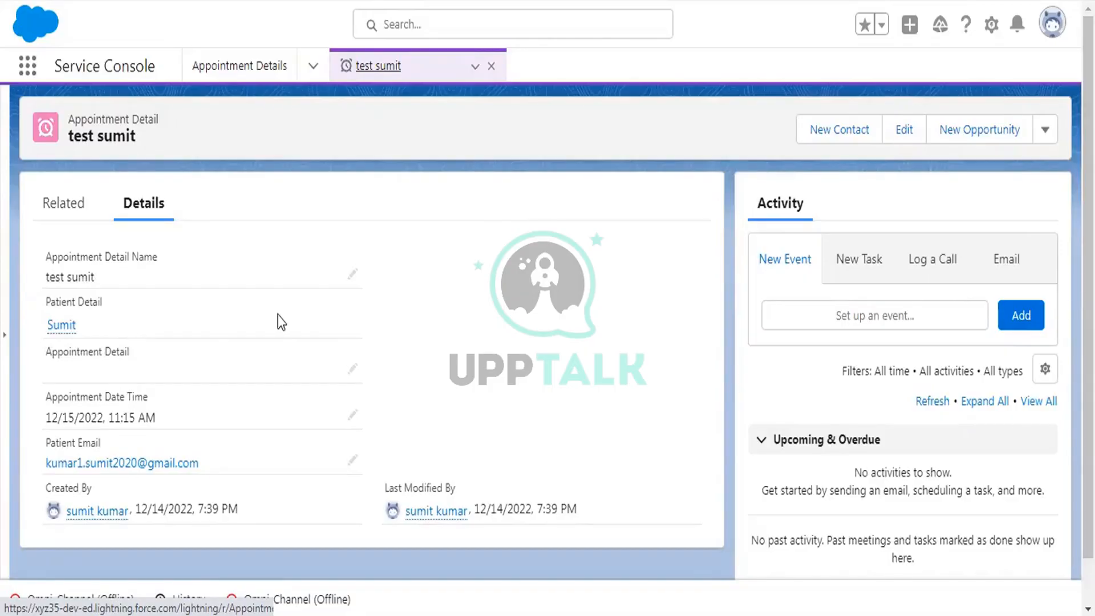
click(64, 328)
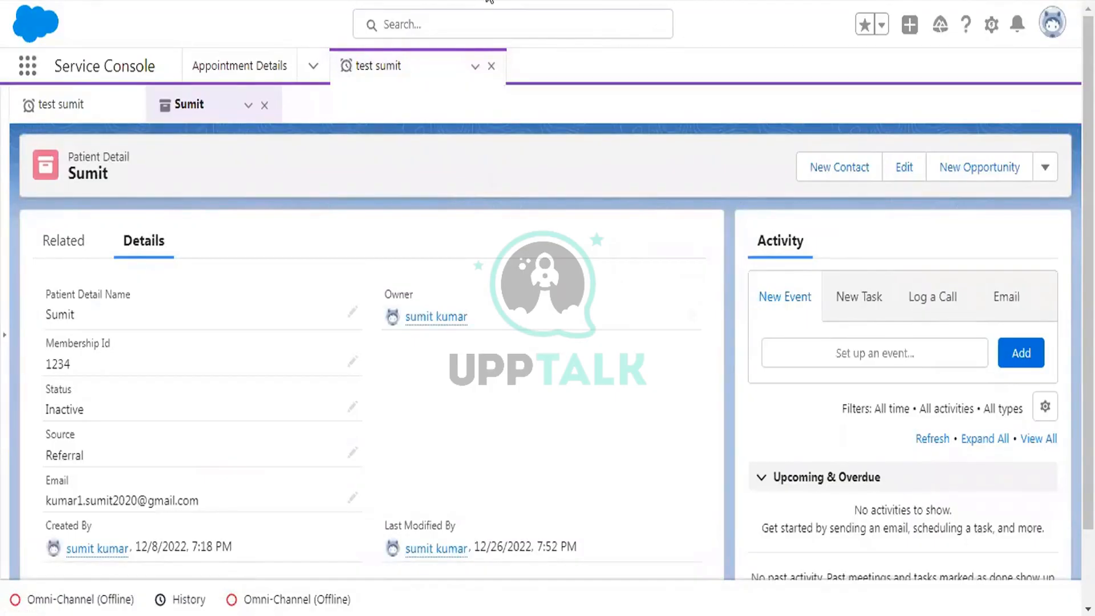
- Start a new Appointment Detail record and choose an existing patient for its Patient Detail field
click(237, 71)
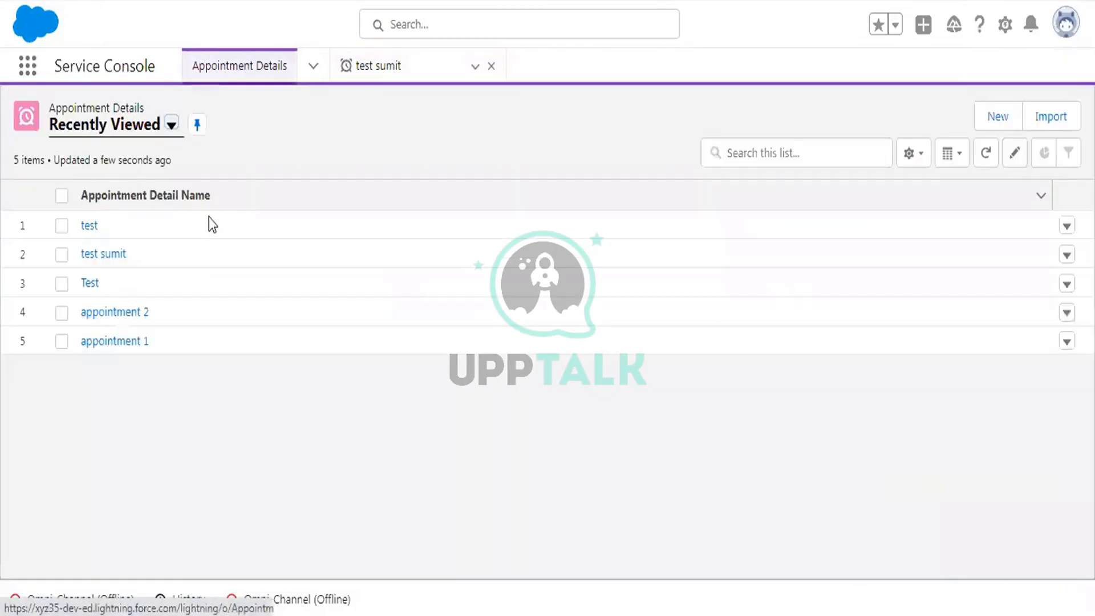
click(999, 118)
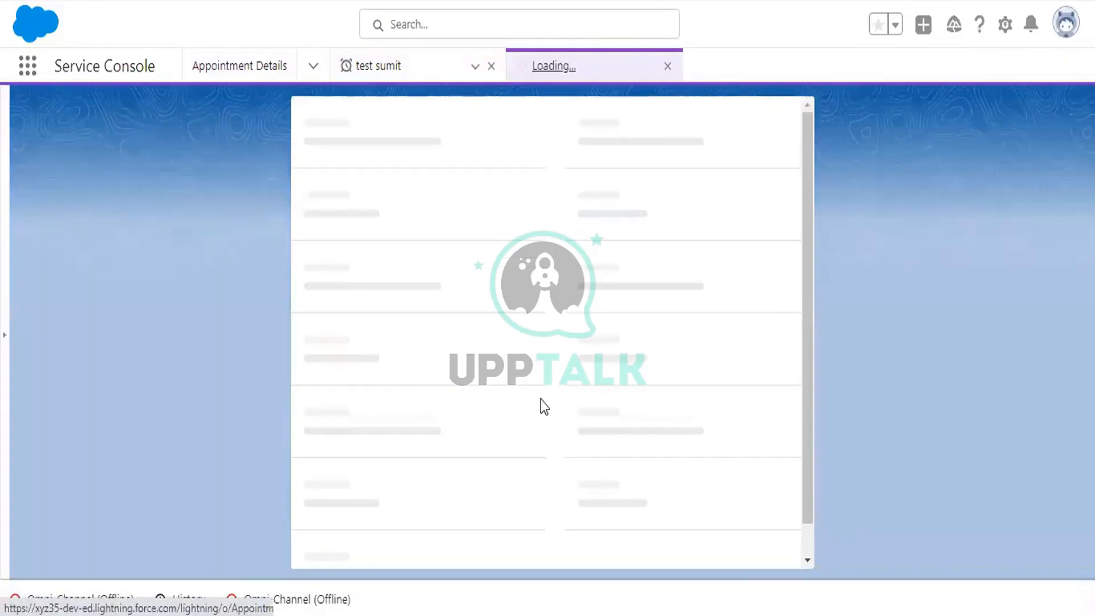
click(401, 308)
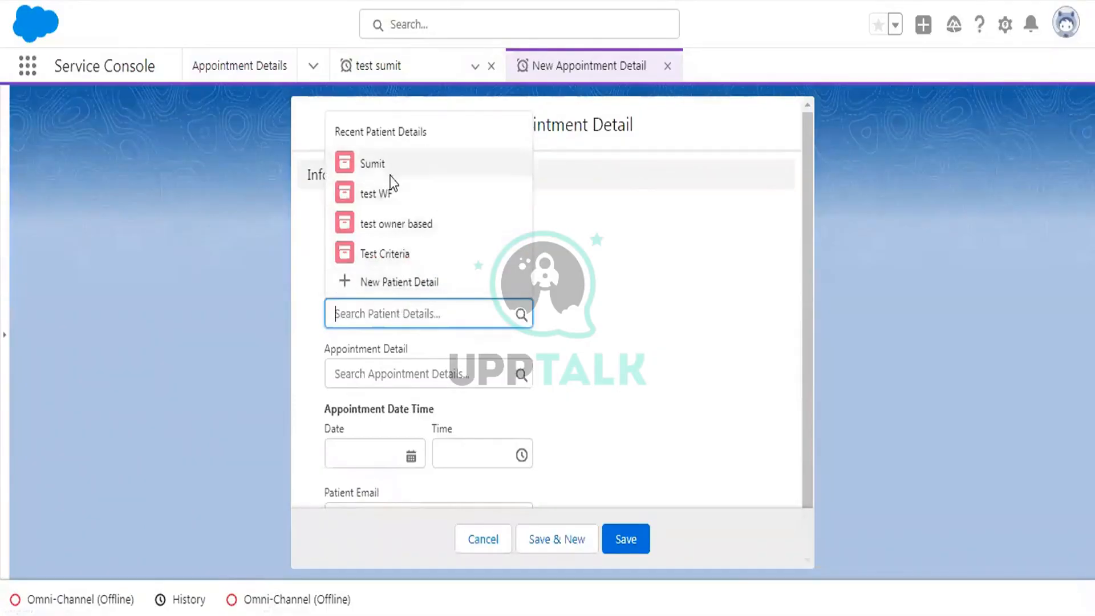
click(388, 167)
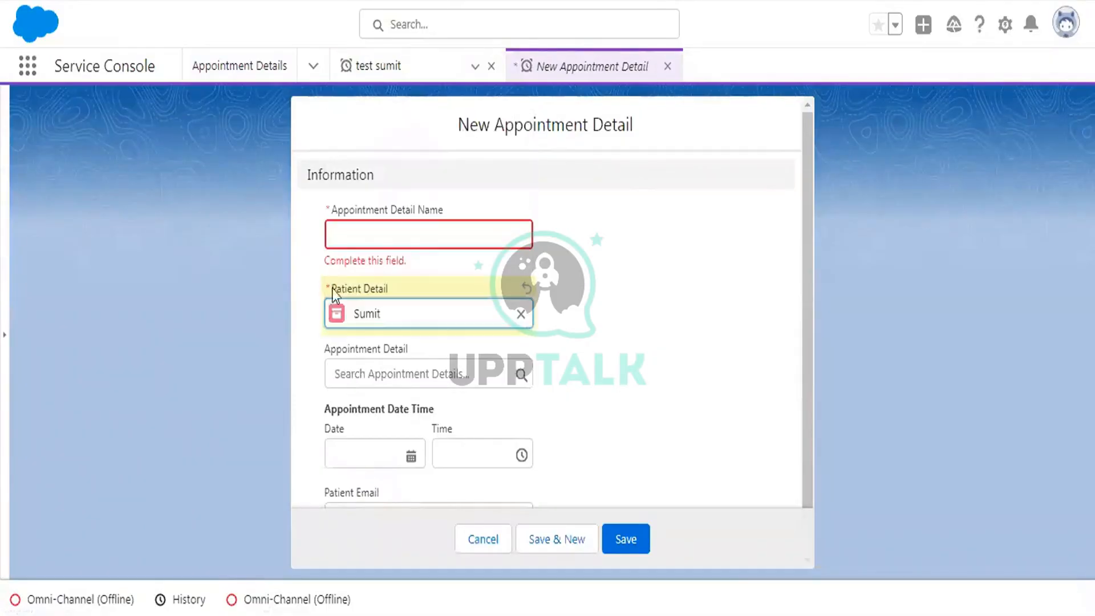
- Try replacing the chosen patient with free text in the Patient Detail lookup and clear the entry
click(521, 314)
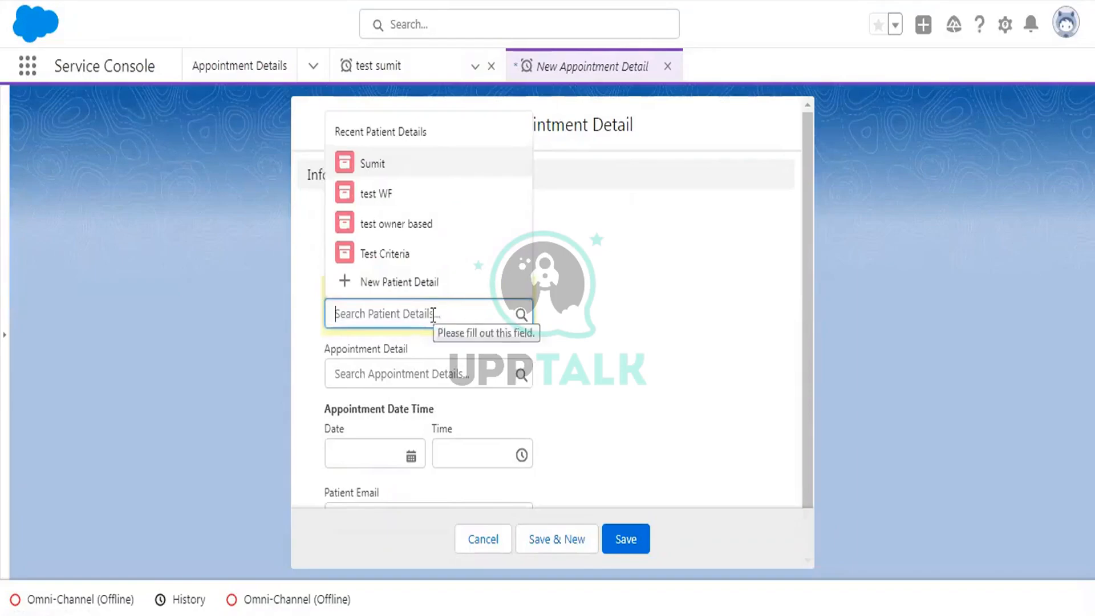
text(shankar123)
key(BackSpace)
key(BackSpace)
key(BackSpace)
key(BackSpace)
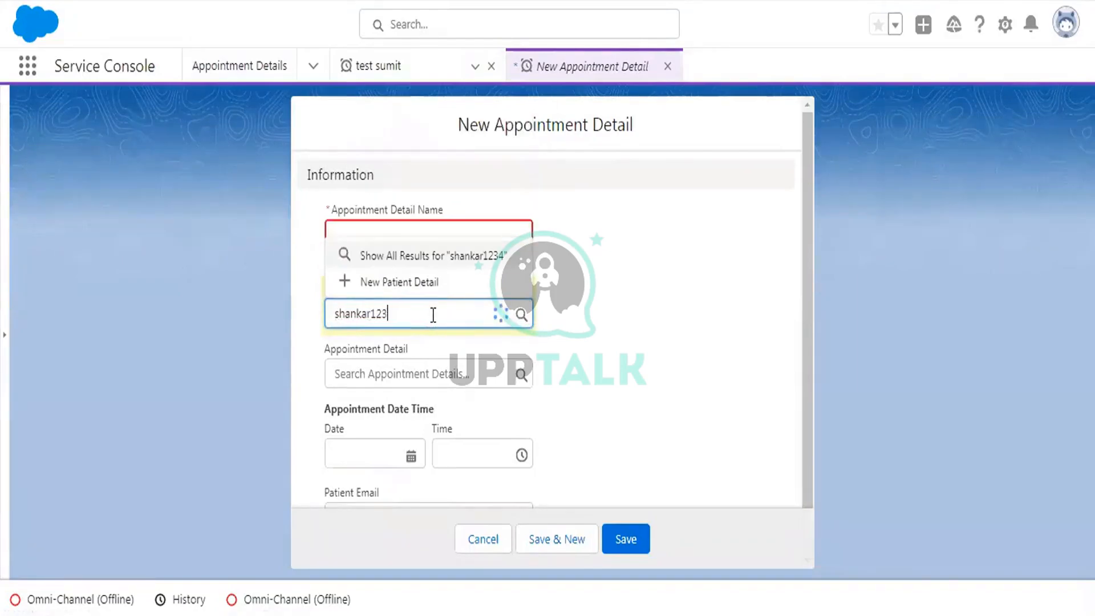
key(ctrl+a)
key(BackSpace)
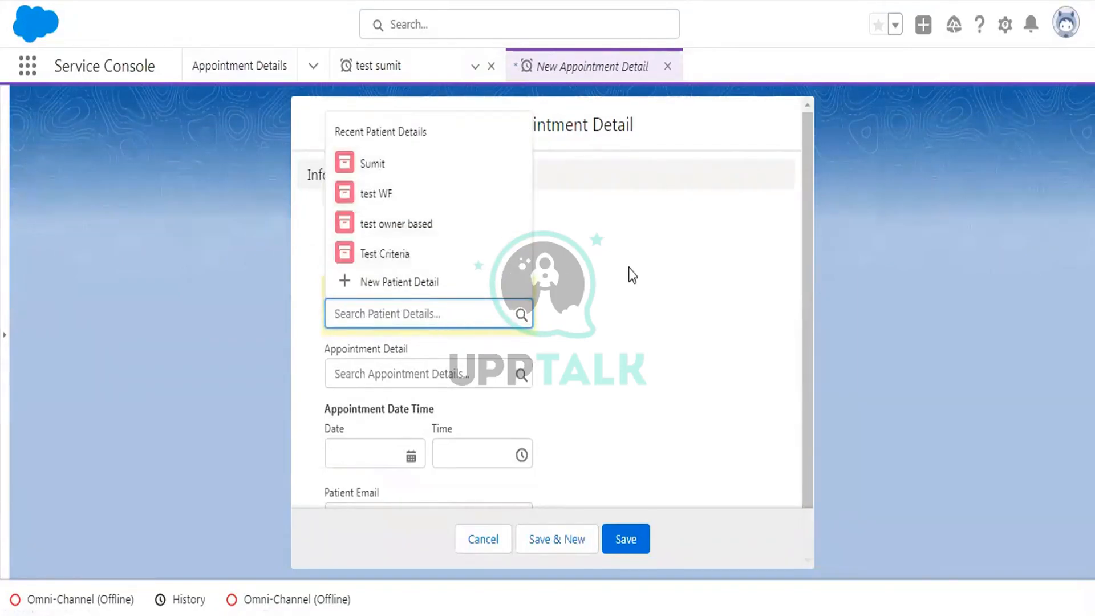
click(628, 268)
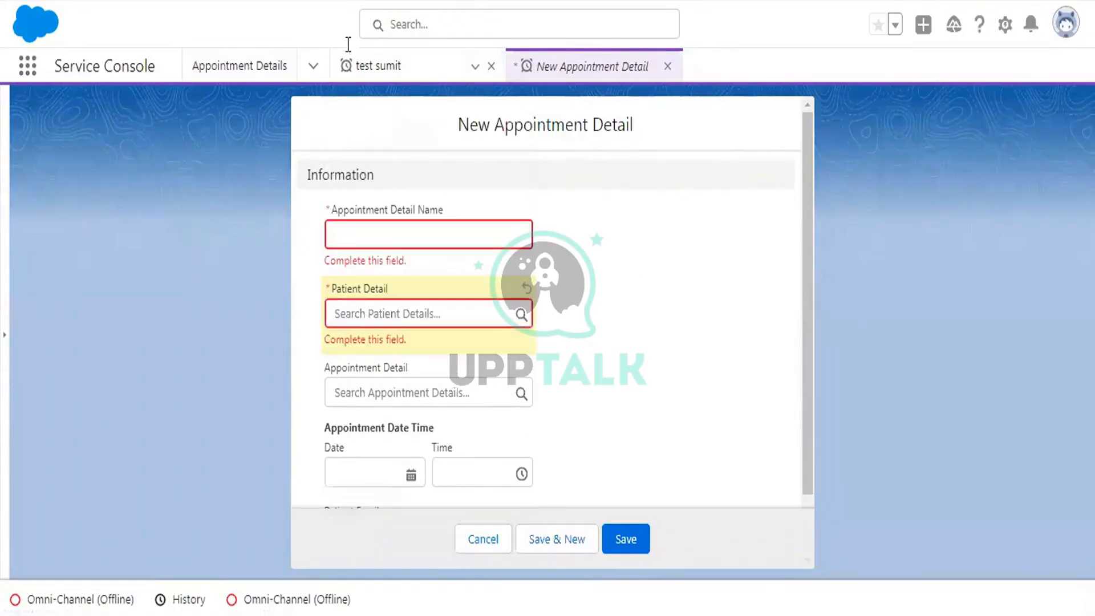
- Reselect the existing patient in the Patient Detail lookup and replace the selection with a patient record ID
click(397, 72)
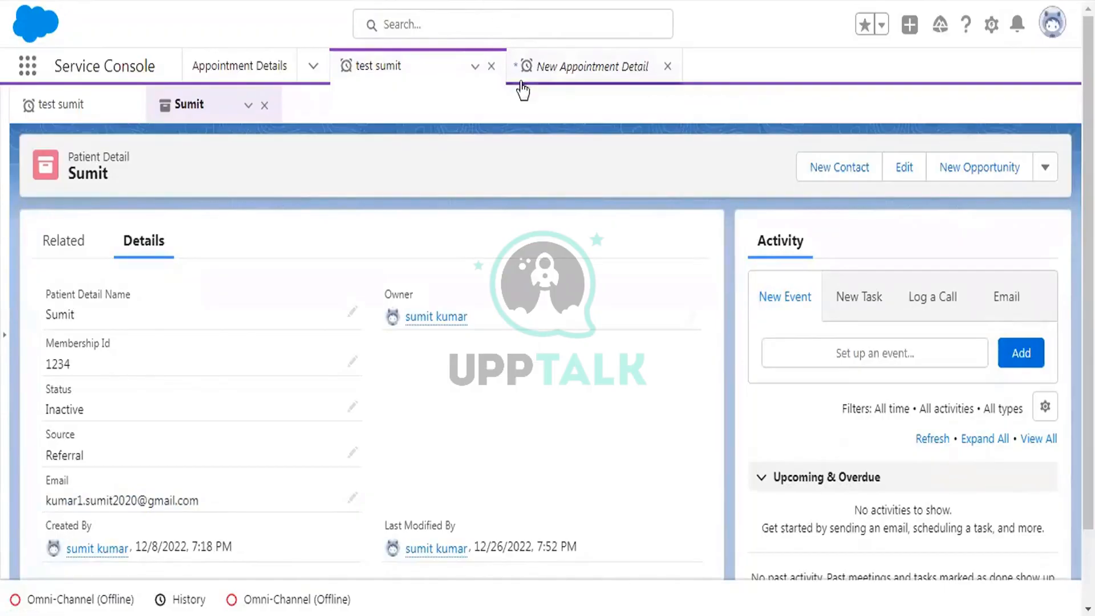
click(599, 68)
click(421, 312)
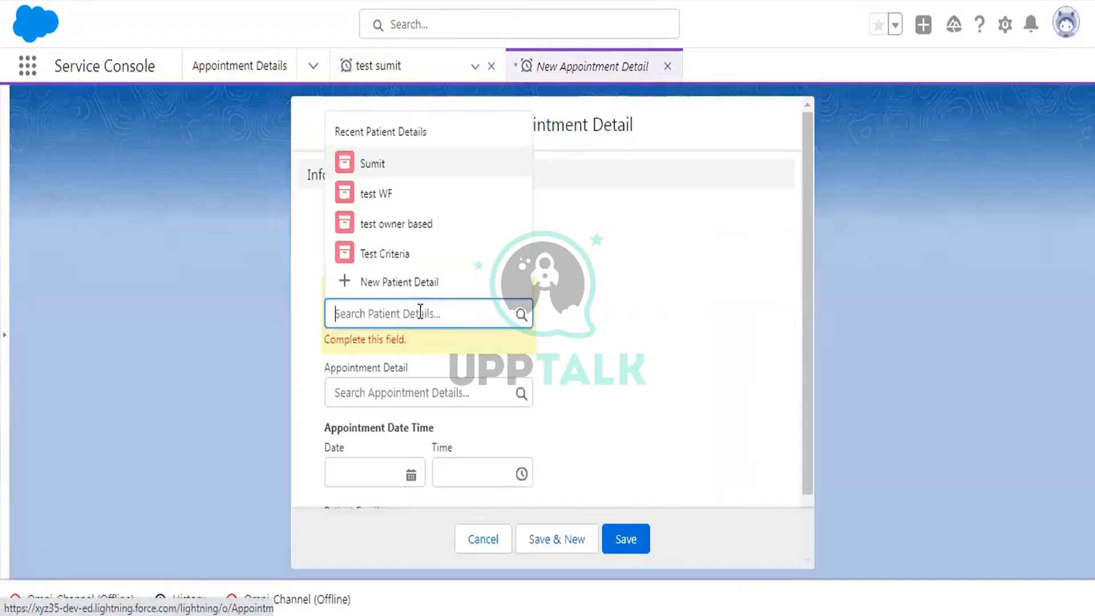
click(390, 164)
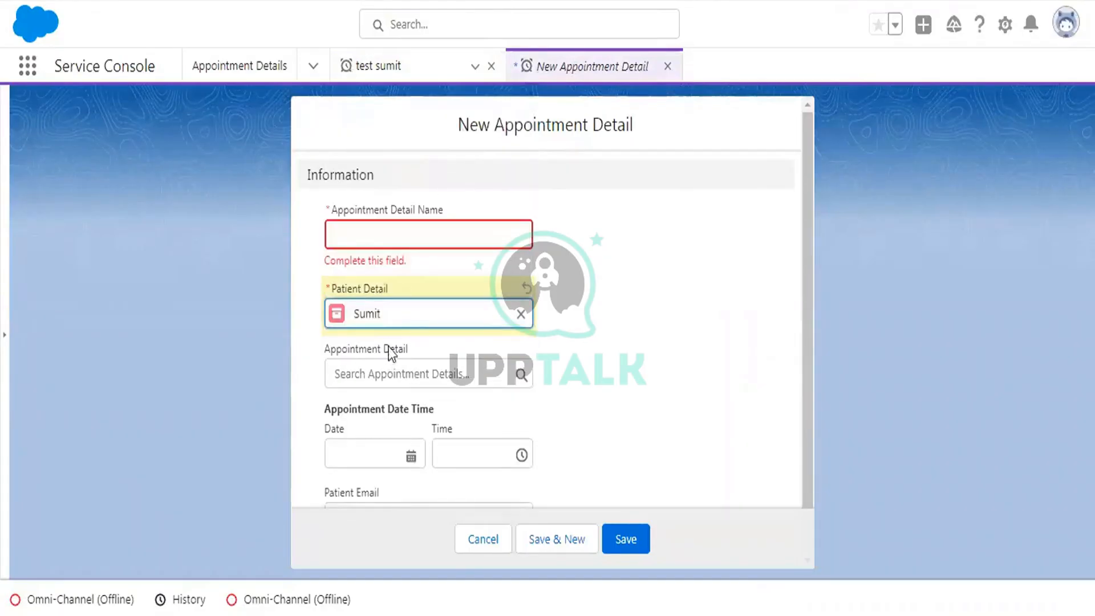
click(521, 314)
text(a065j00000DGt6iAAD)
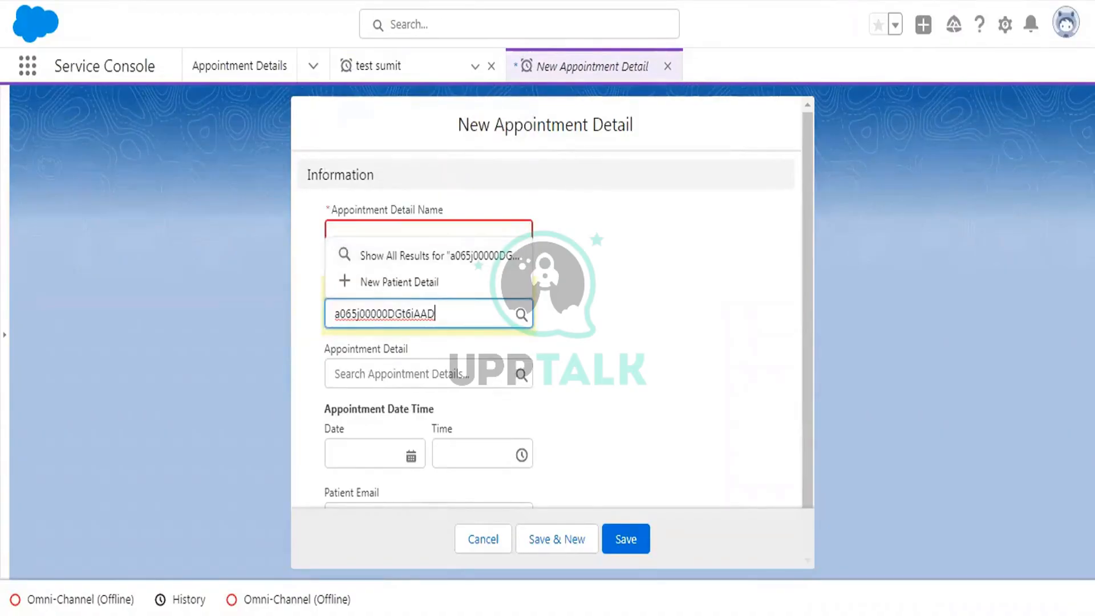
- Return to the Create Appointment process and set the action's Patient field to a field reference to the Patient Detail's Record ID
click(441, 1)
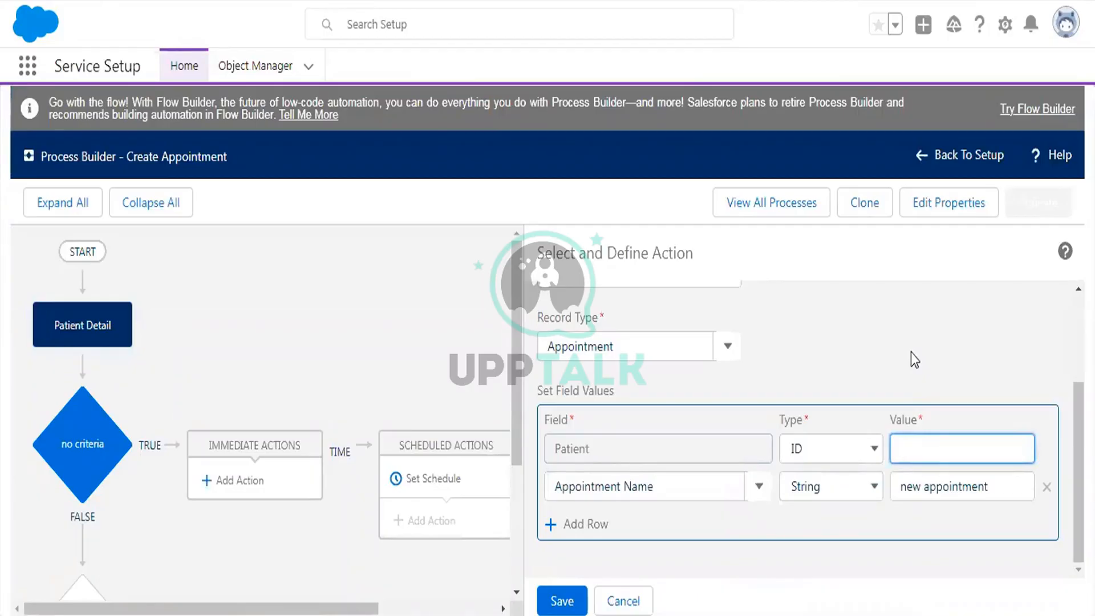
click(847, 454)
click(830, 492)
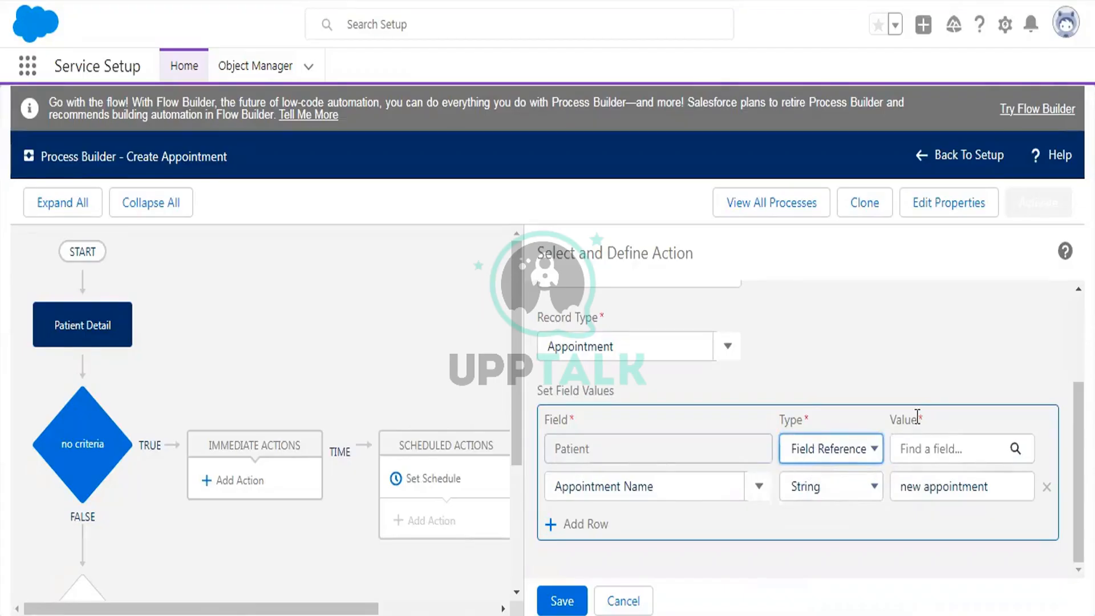
click(932, 453)
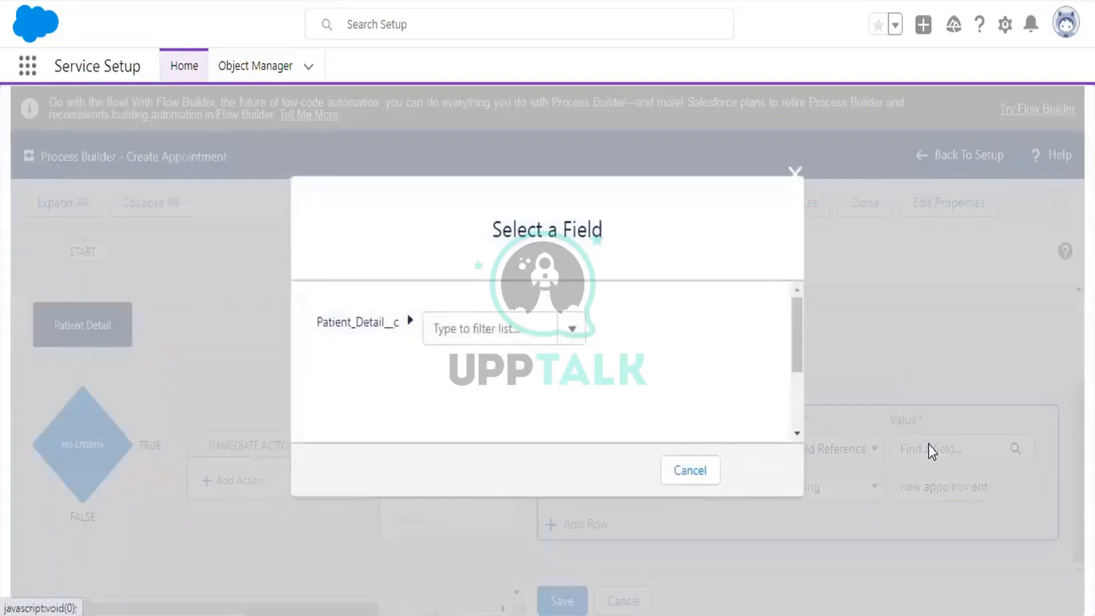
click(470, 327)
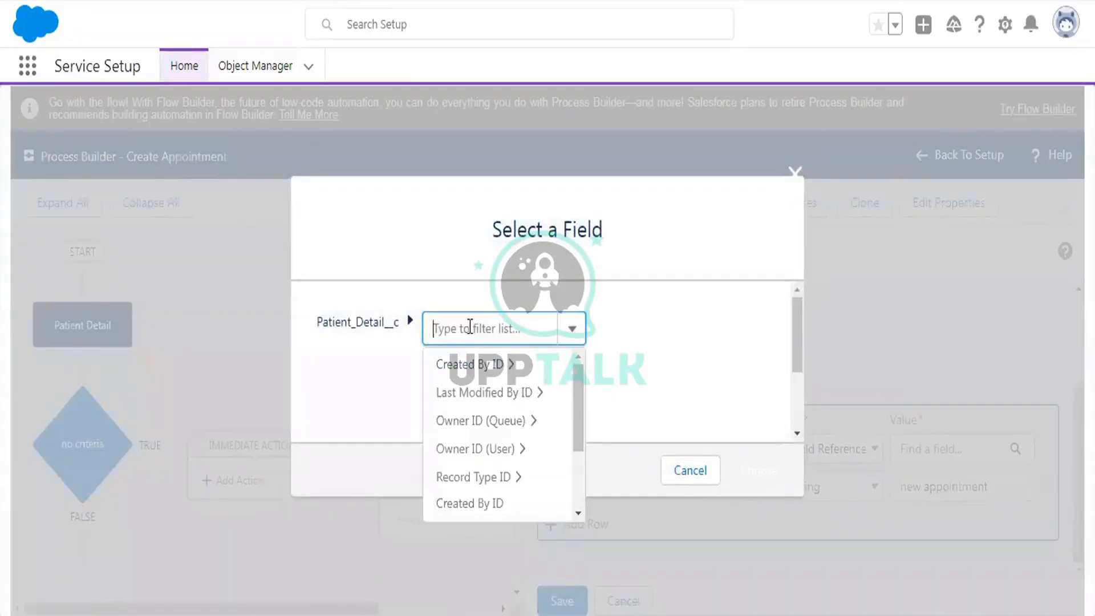
text(id)
scroll(496, 388, down, 4)
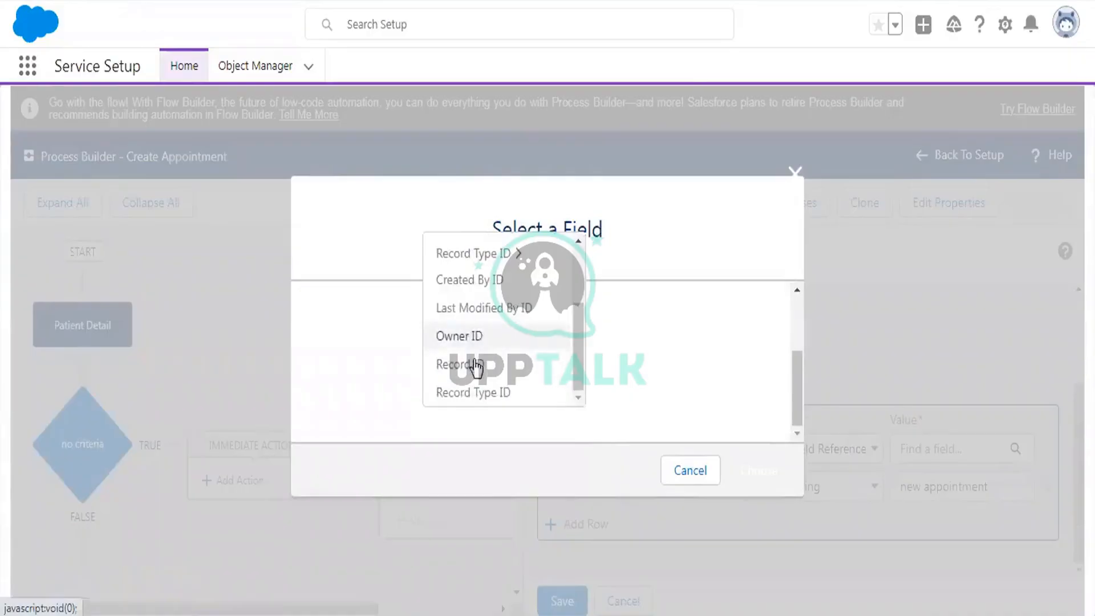
click(474, 365)
click(784, 470)
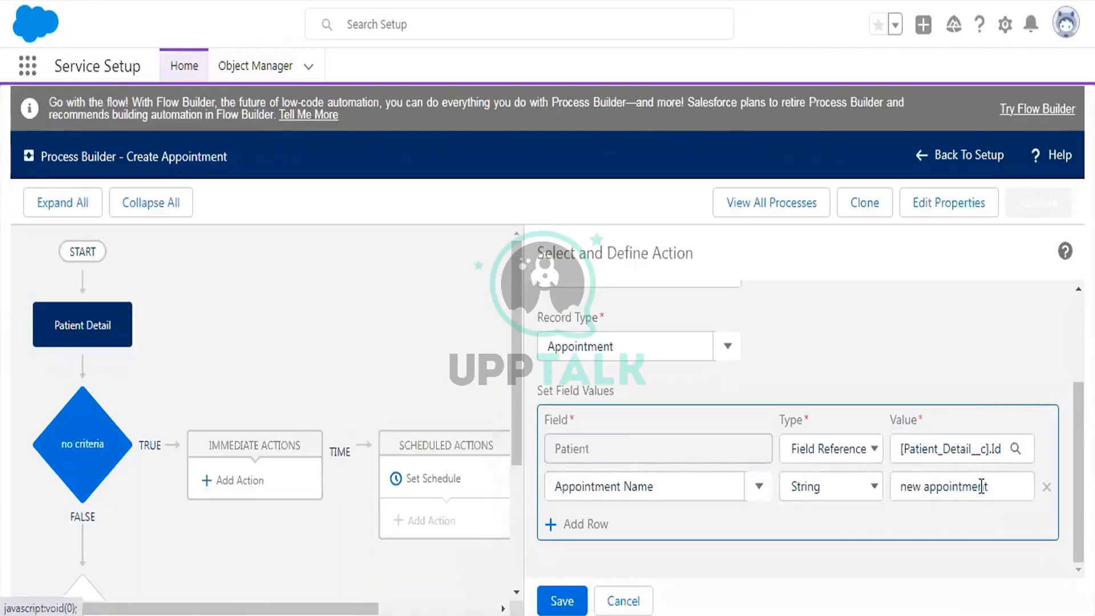
- Save the action that creates the appointment record
drag(996, 486, 892, 488)
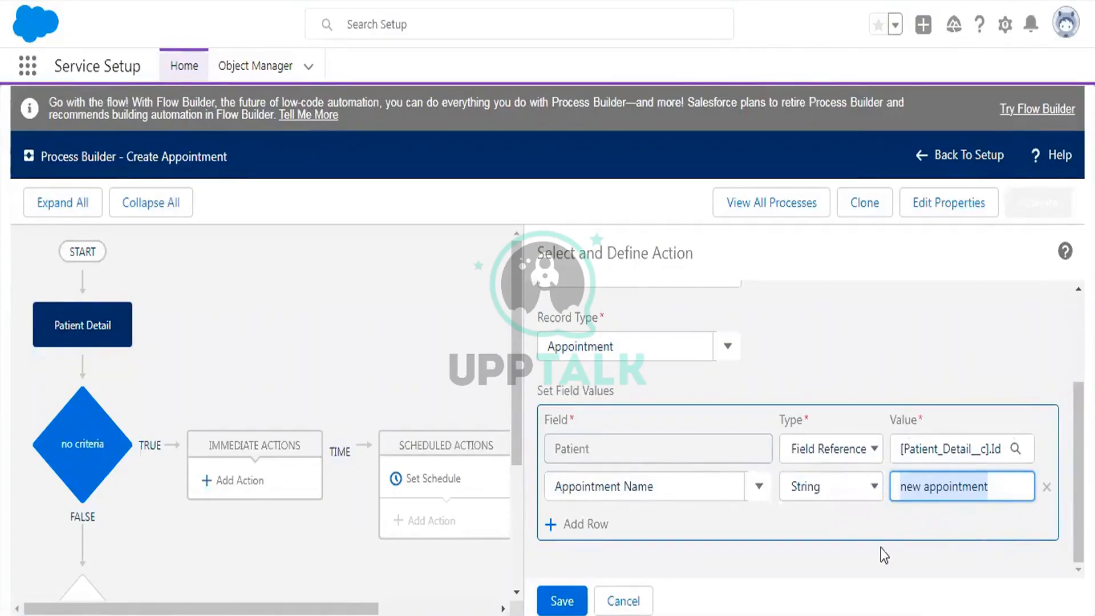
click(903, 539)
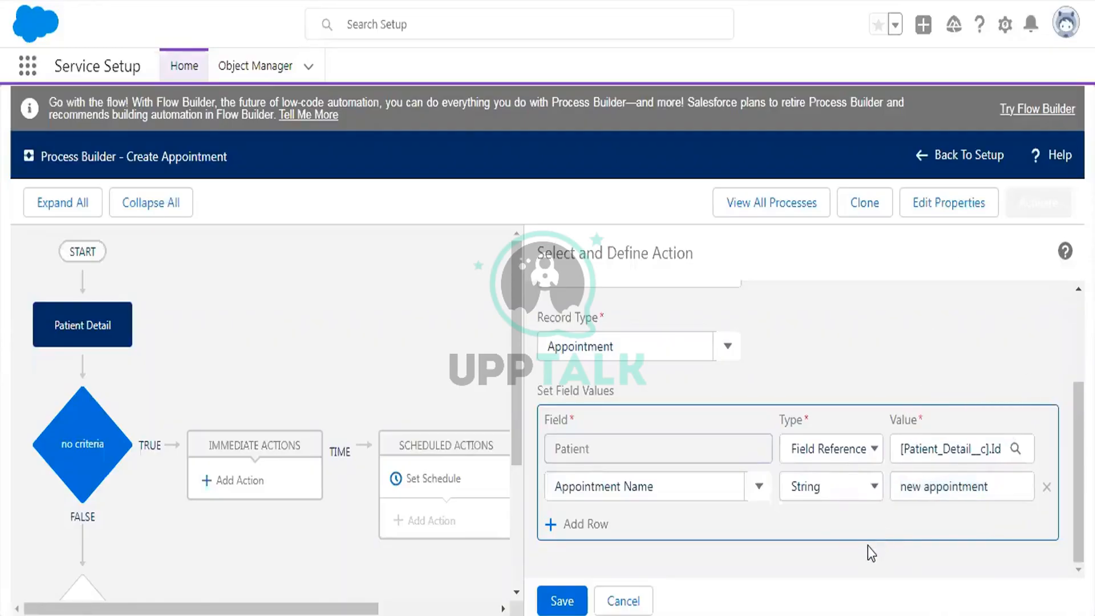
click(563, 605)
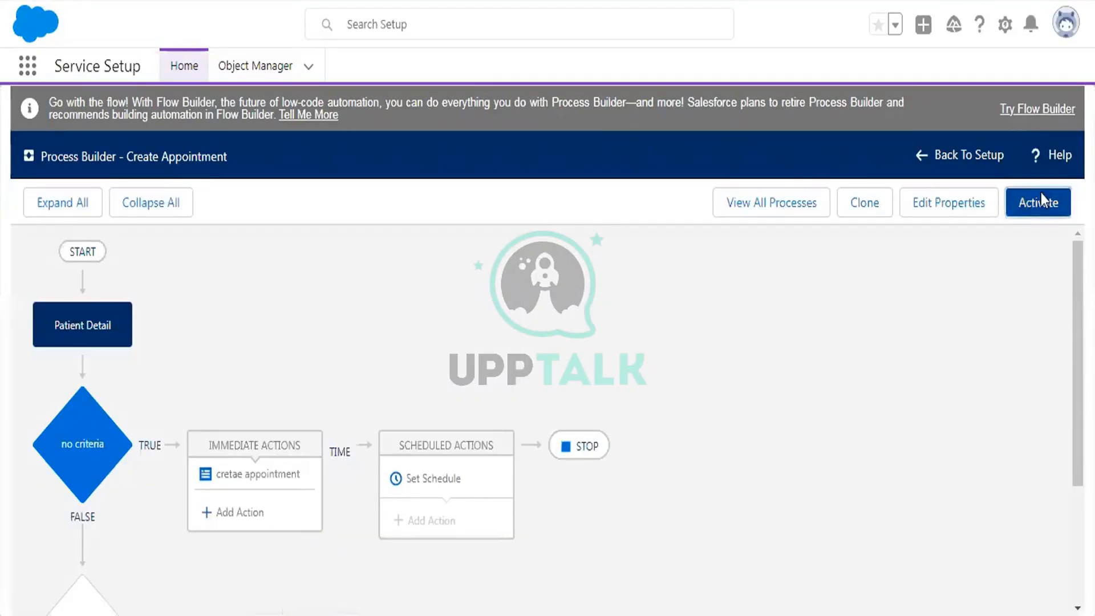
- Activate the Create Appointment process and confirm the activation
click(1042, 200)
click(764, 445)
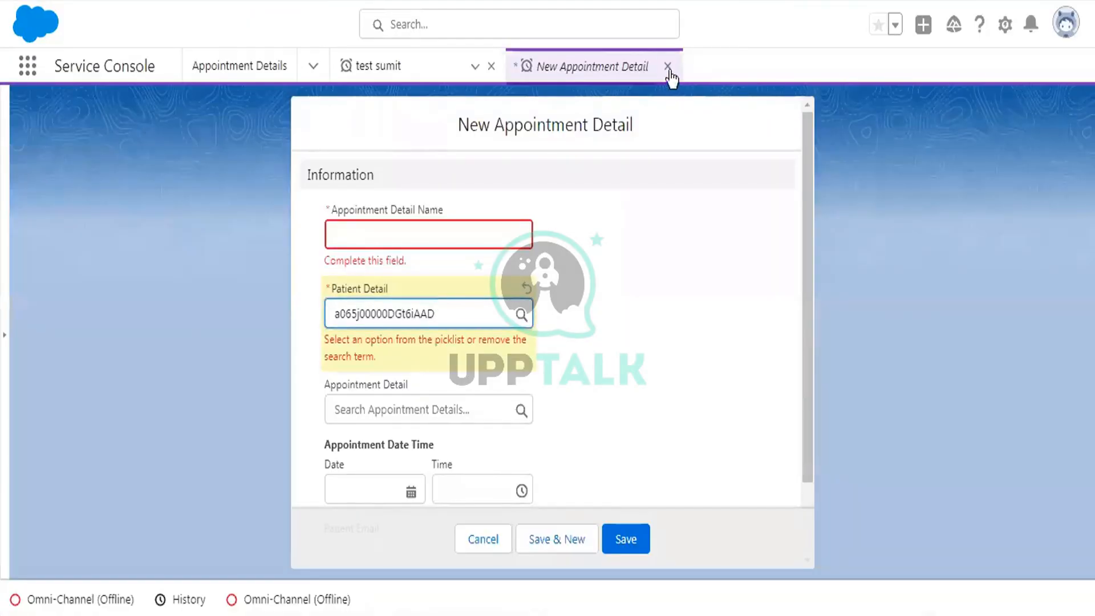
- In the Service Console, discard the unsaved new appointment detail, open the Patient Details list and close the remaining appointment tab
click(667, 66)
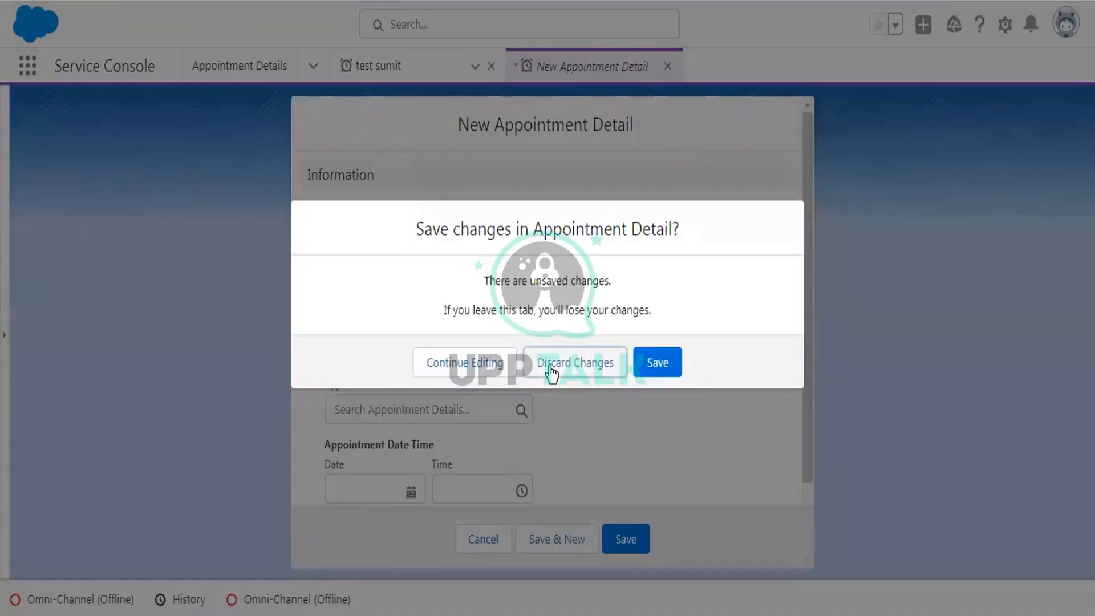
click(552, 372)
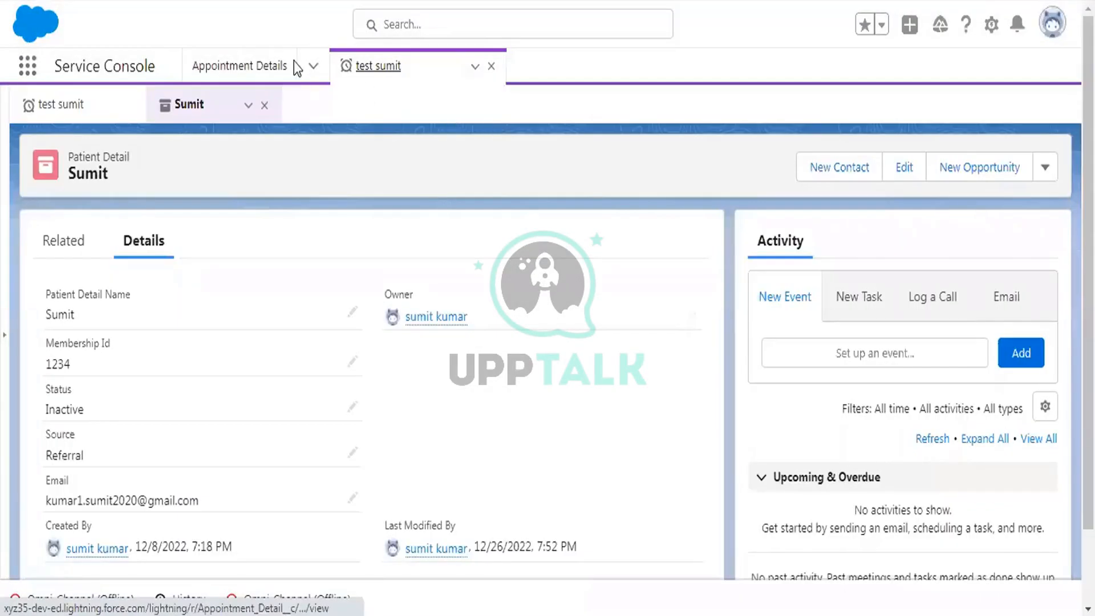
click(314, 66)
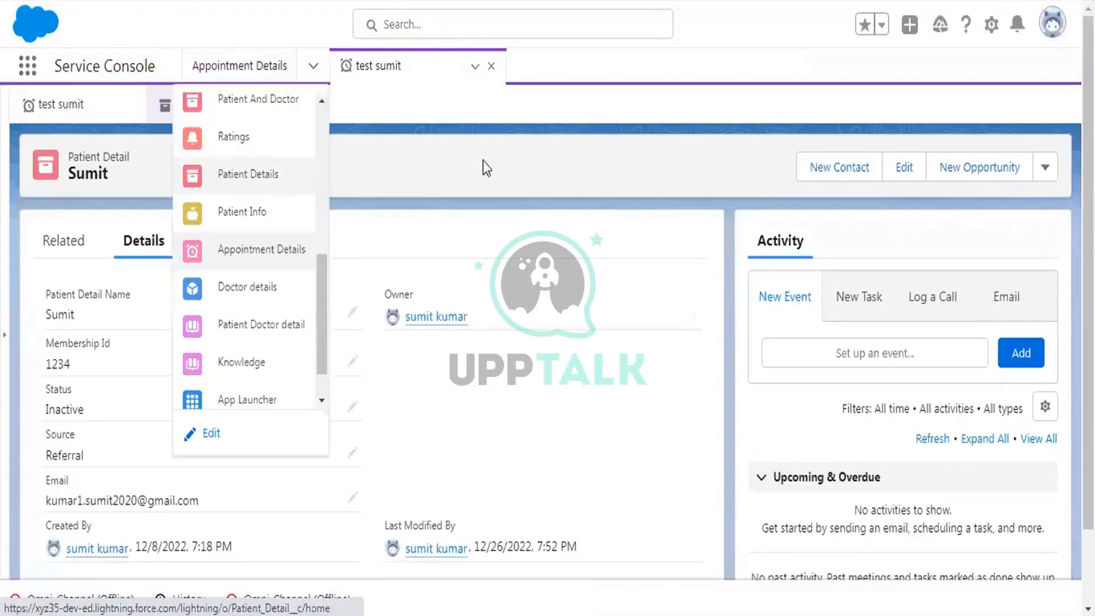
click(249, 174)
click(491, 66)
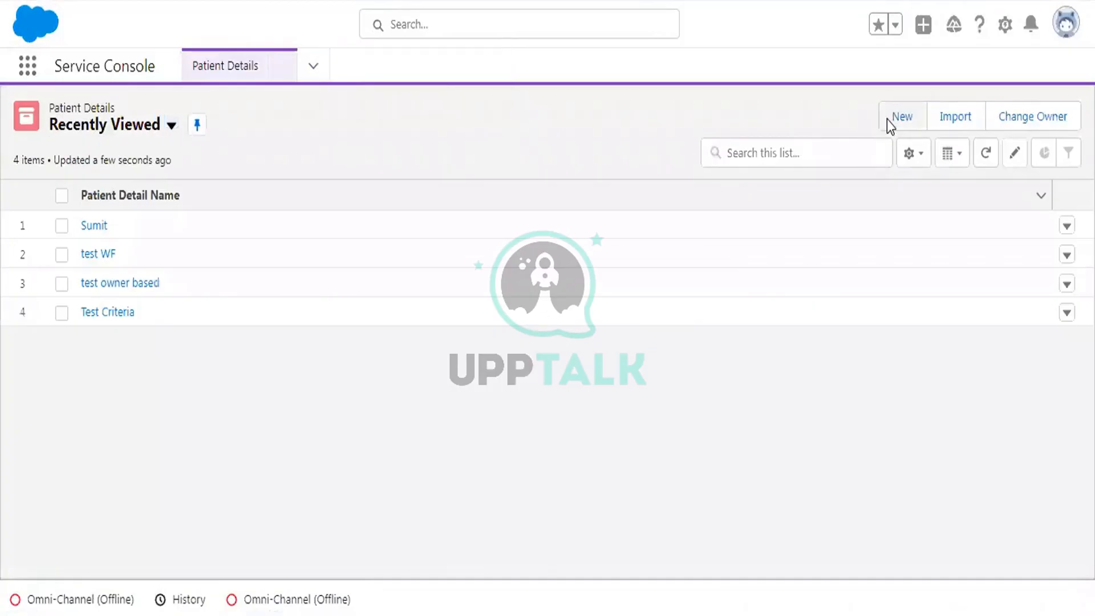
- Start a new Patient Detail with the Marketing RT record type, name it "test patient" and enter a membership ID
click(887, 119)
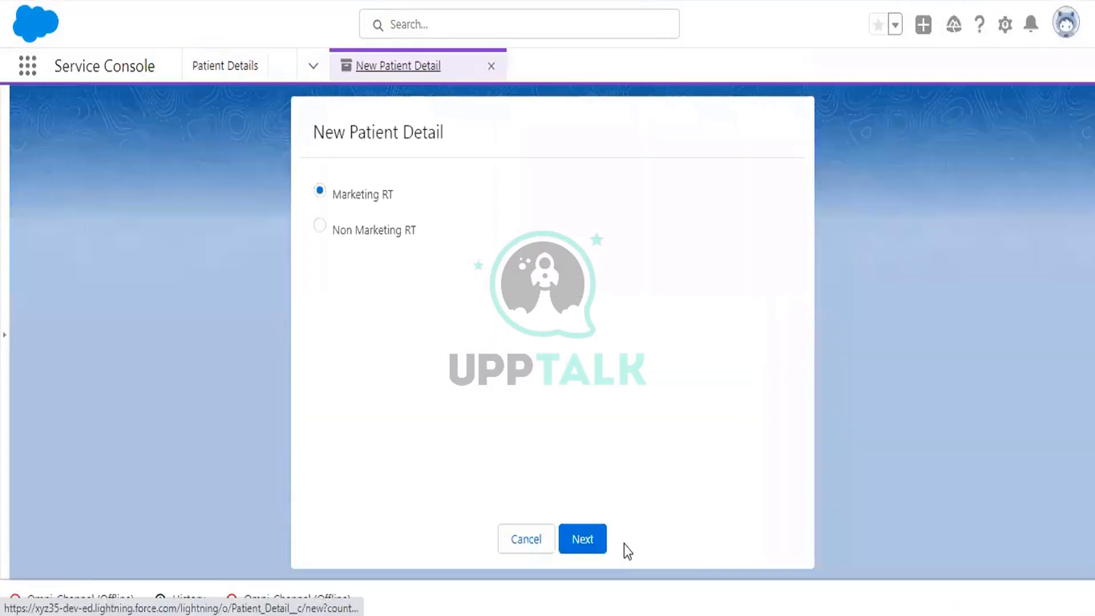
click(589, 550)
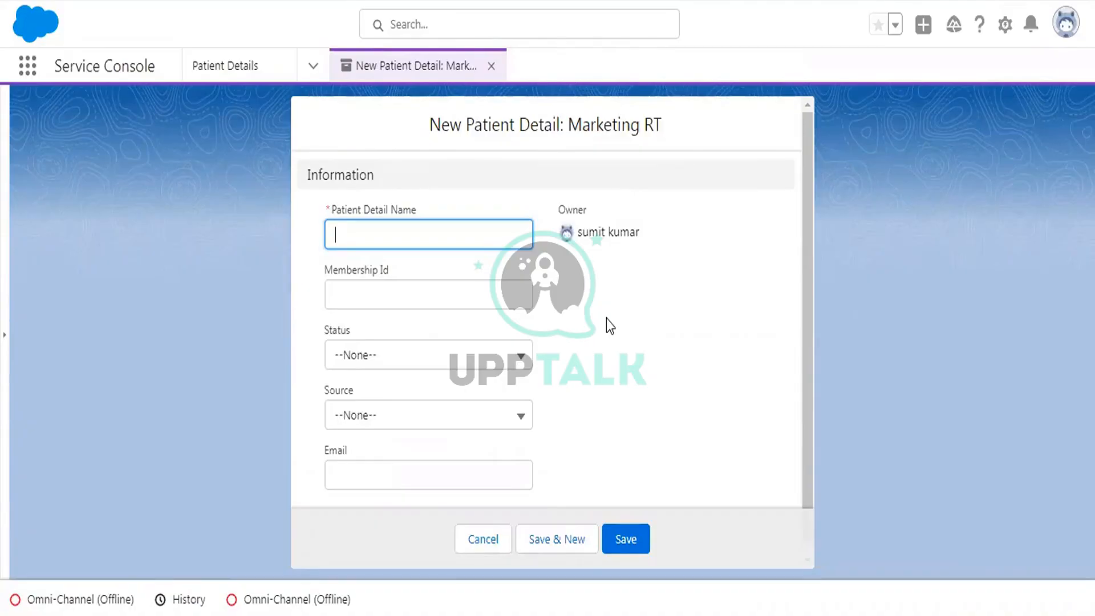
text(t)
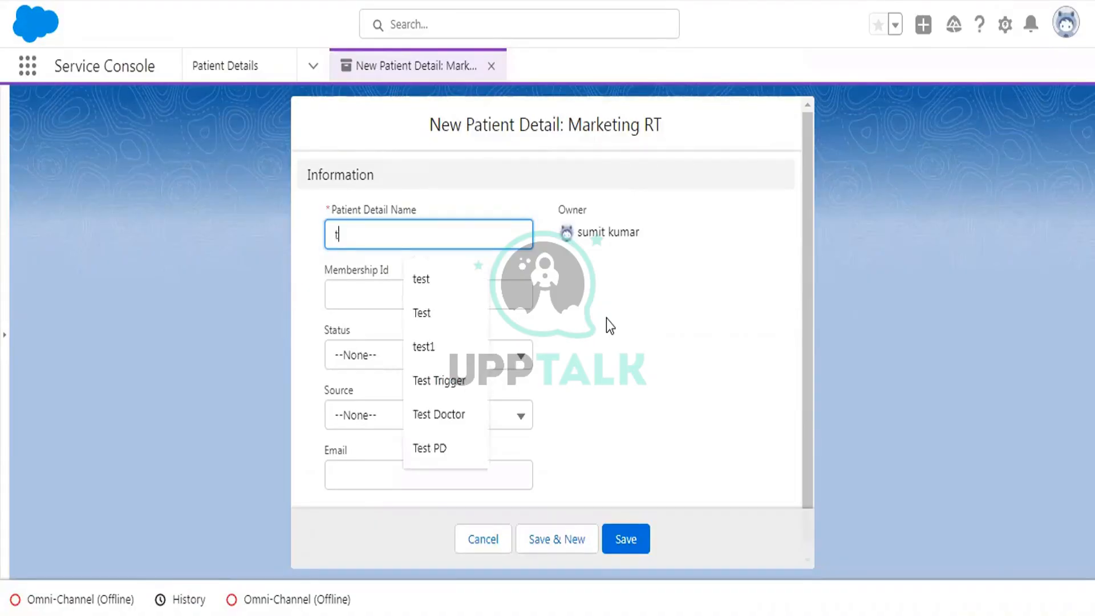
text(est patient)
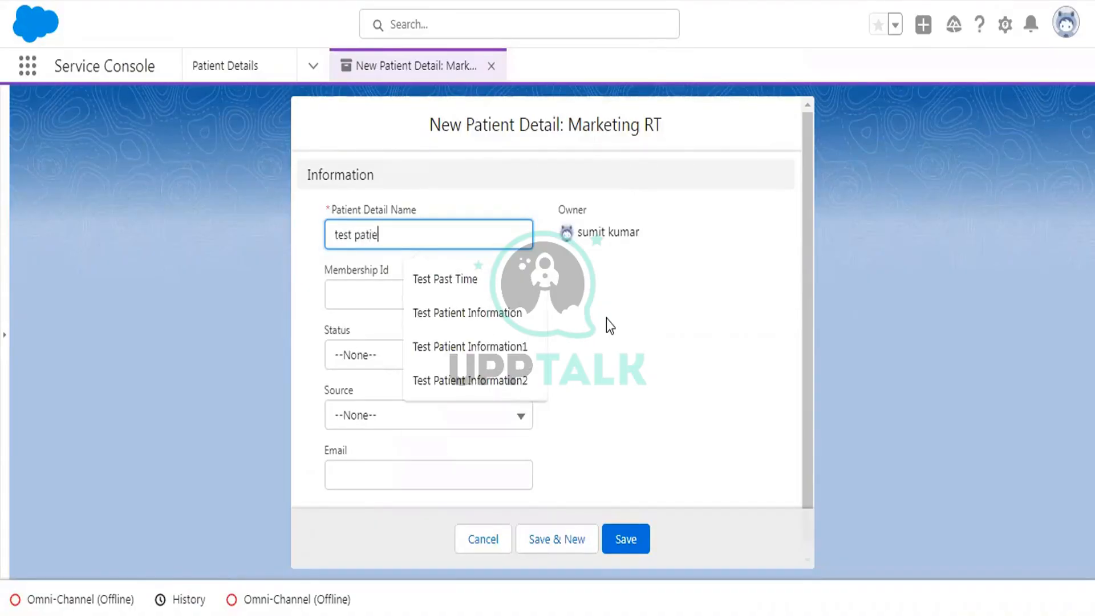
click(372, 295)
text(123456)
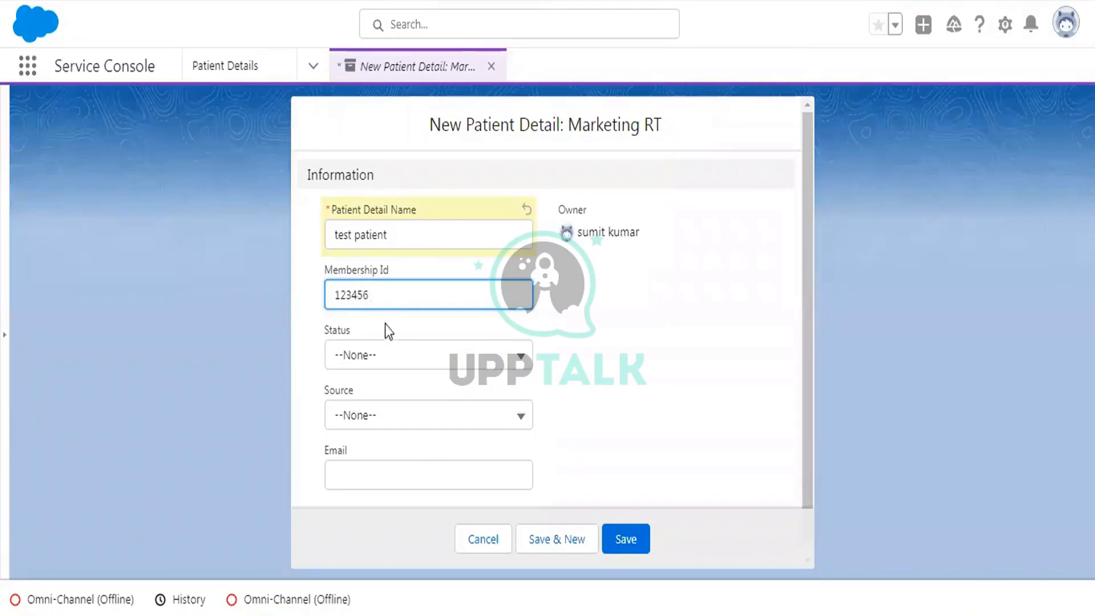
- Set the new patient's Status to Active and Source to Referral, fill in the email, and submit the record for saving
click(381, 354)
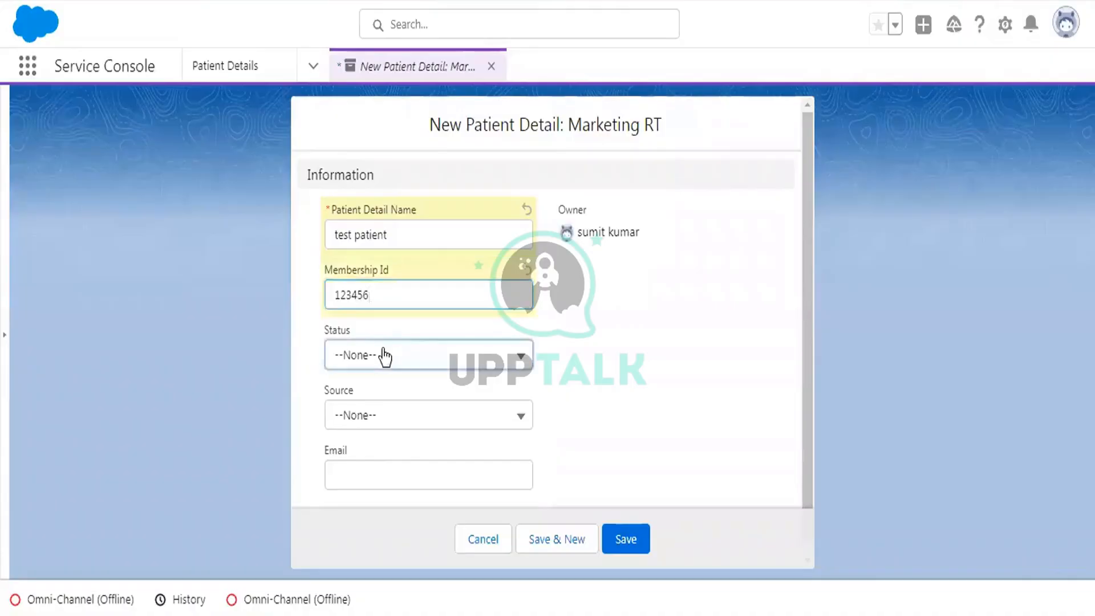
click(379, 285)
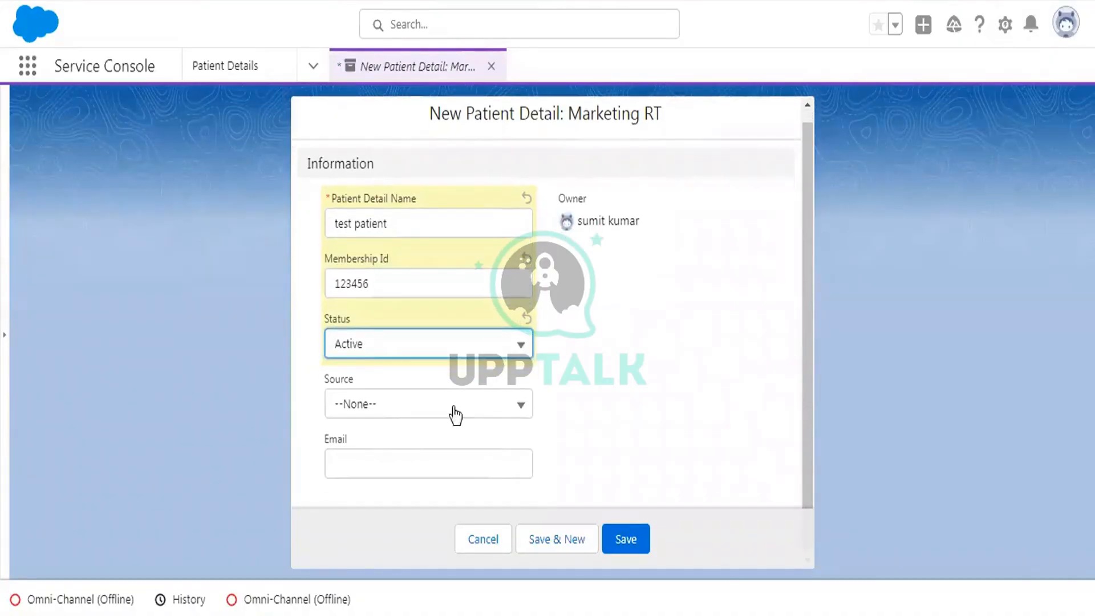
click(401, 413)
click(388, 341)
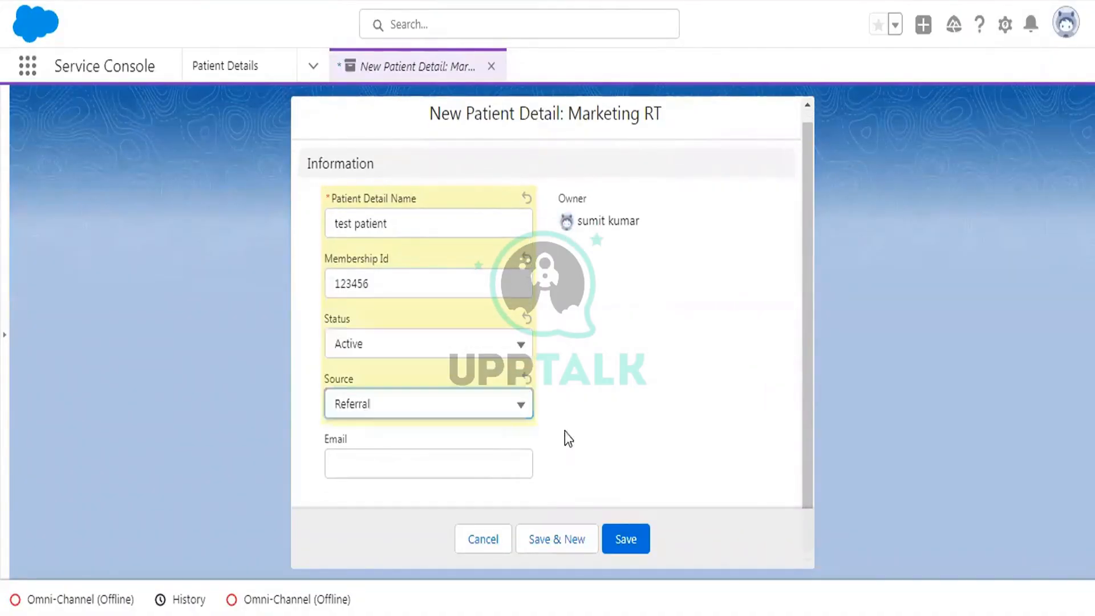
key(Tab)
text(te)
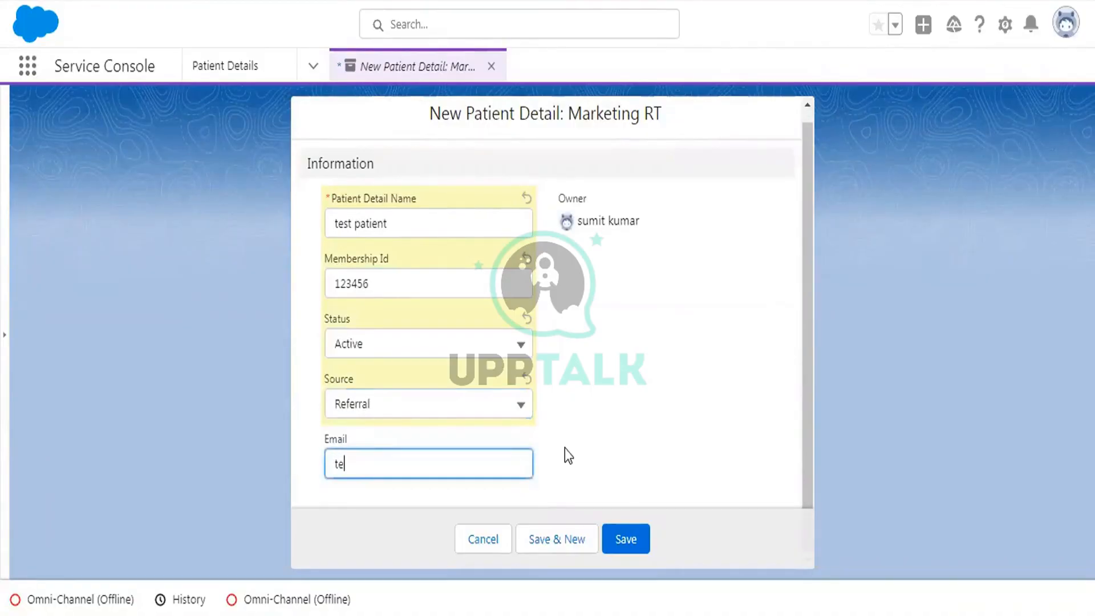
text(st@test.com)
click(627, 542)
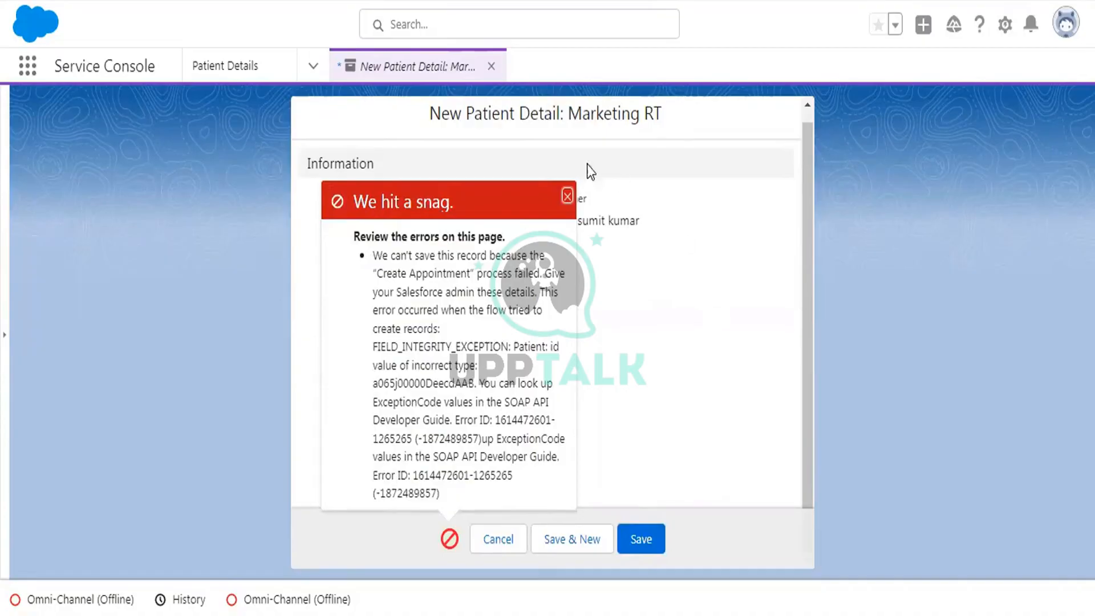
- Dismiss the save error and try saving the test patient record again
click(567, 196)
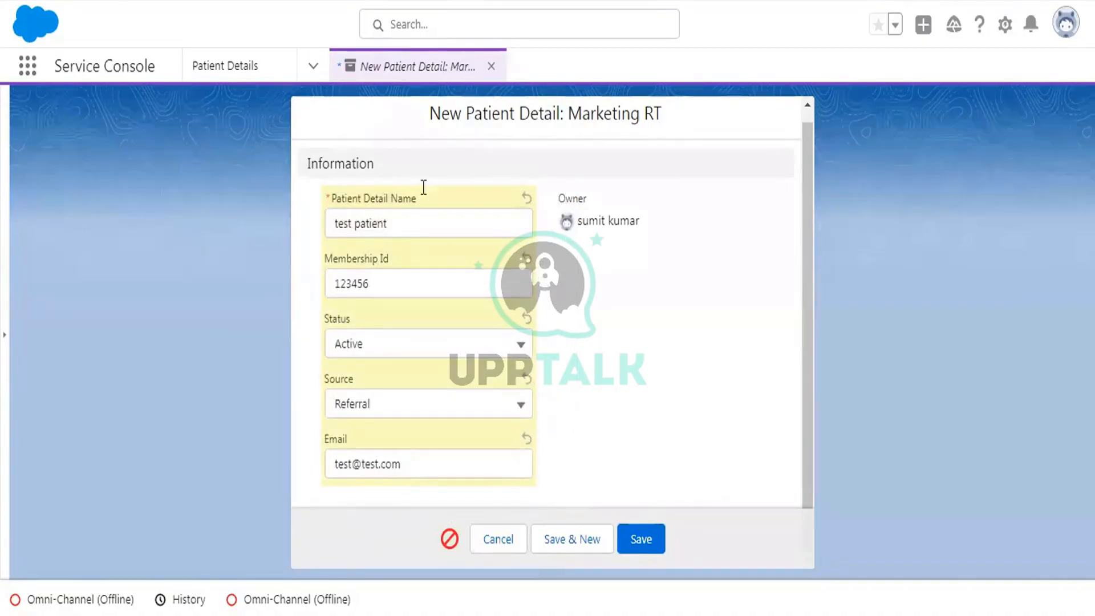
click(641, 540)
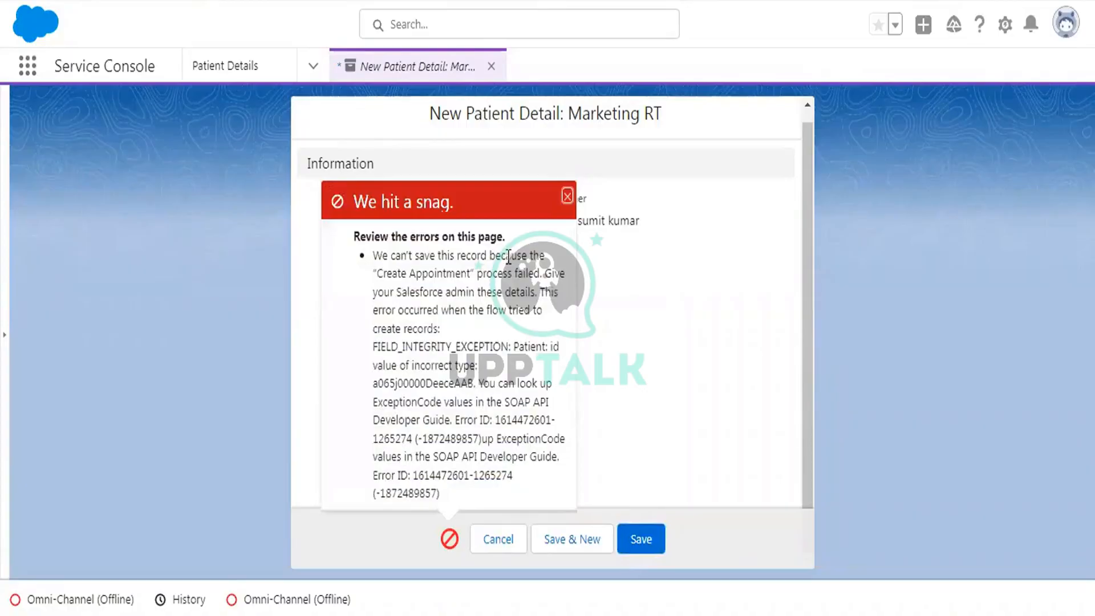
click(567, 196)
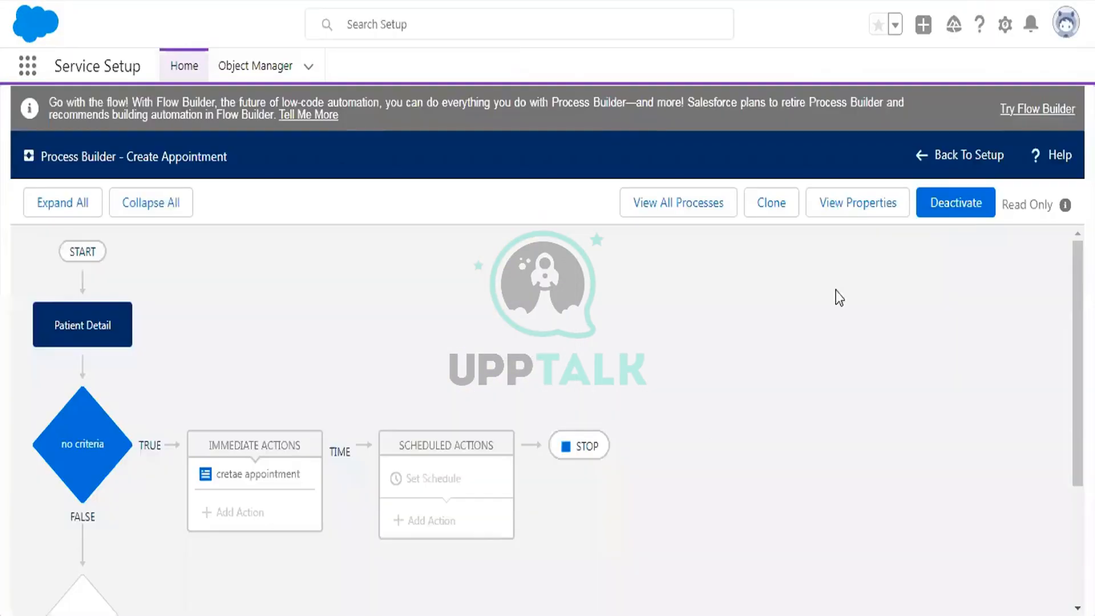
- Compare the field values of the appointment-creating actions in the Create Appointment and Create Appointment on Patient Creation processes
click(260, 476)
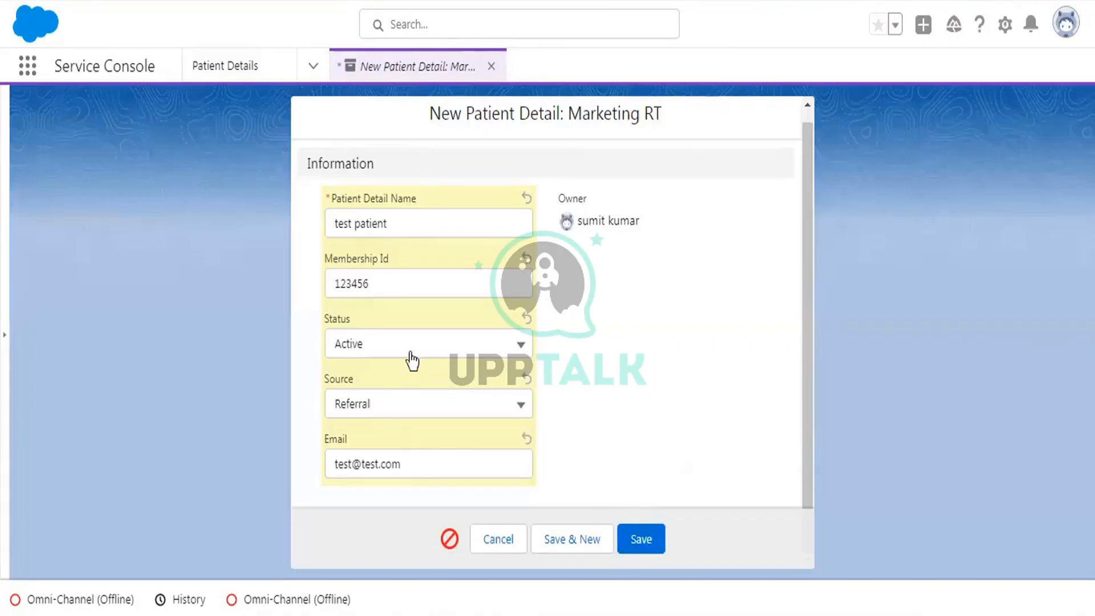
scroll(468, 280, up, 1)
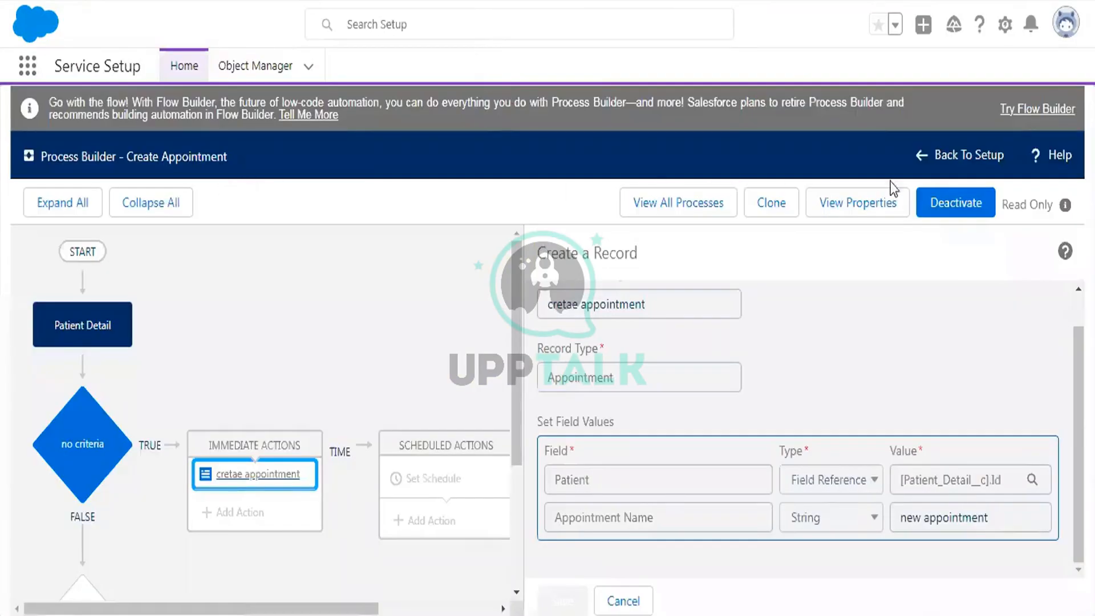
click(721, 212)
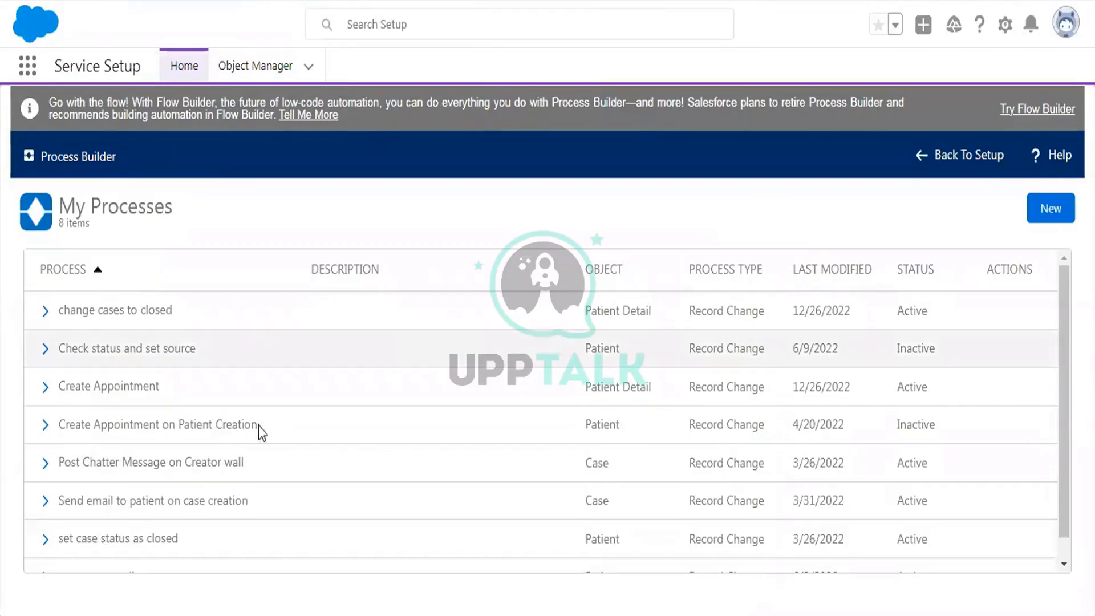
click(183, 426)
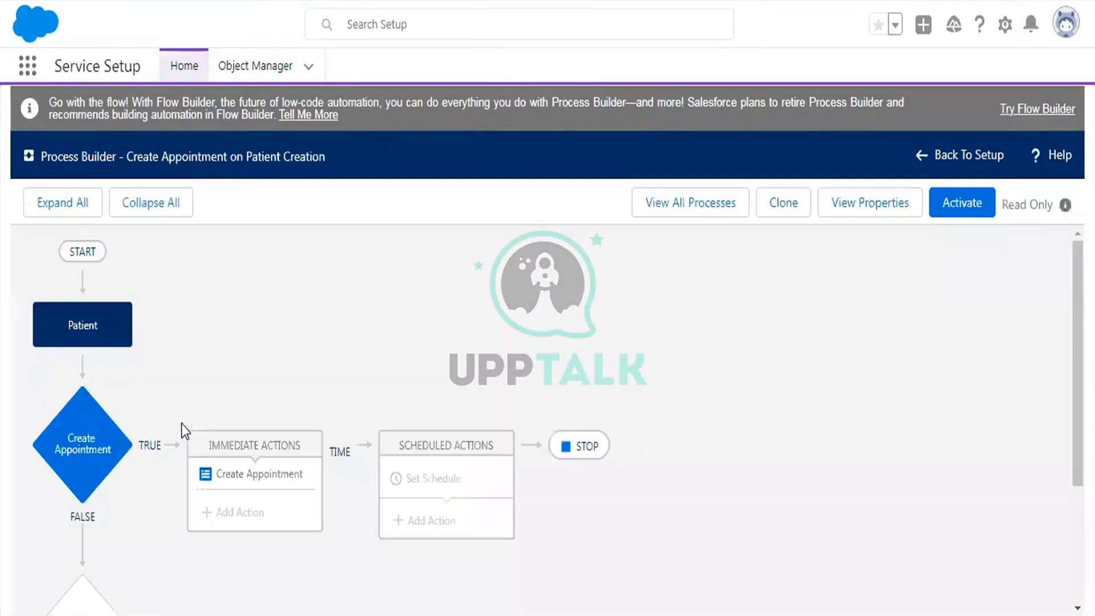
click(288, 483)
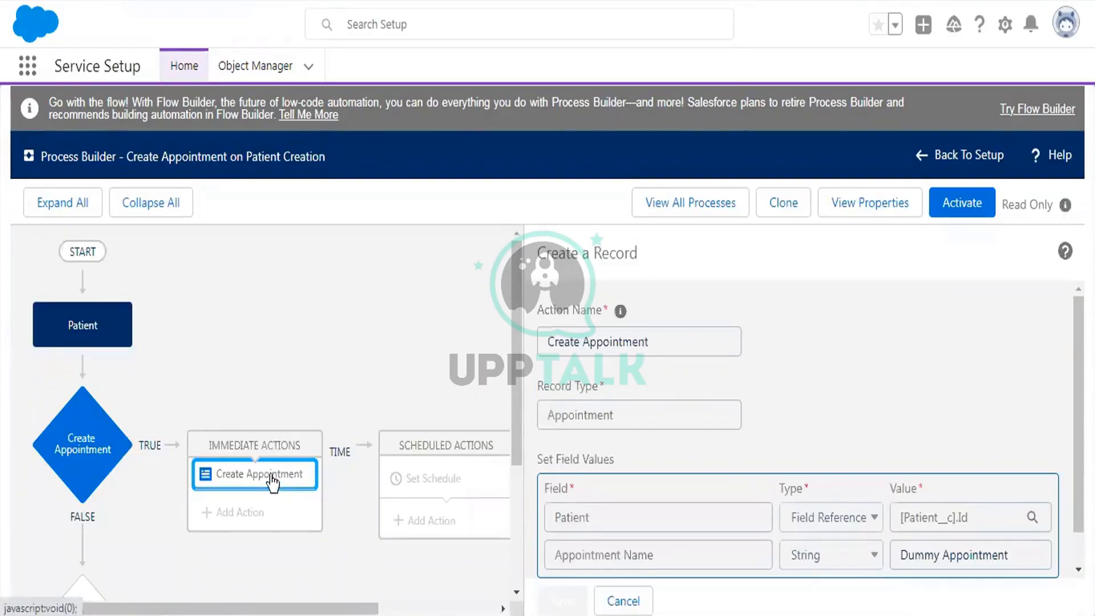
click(691, 209)
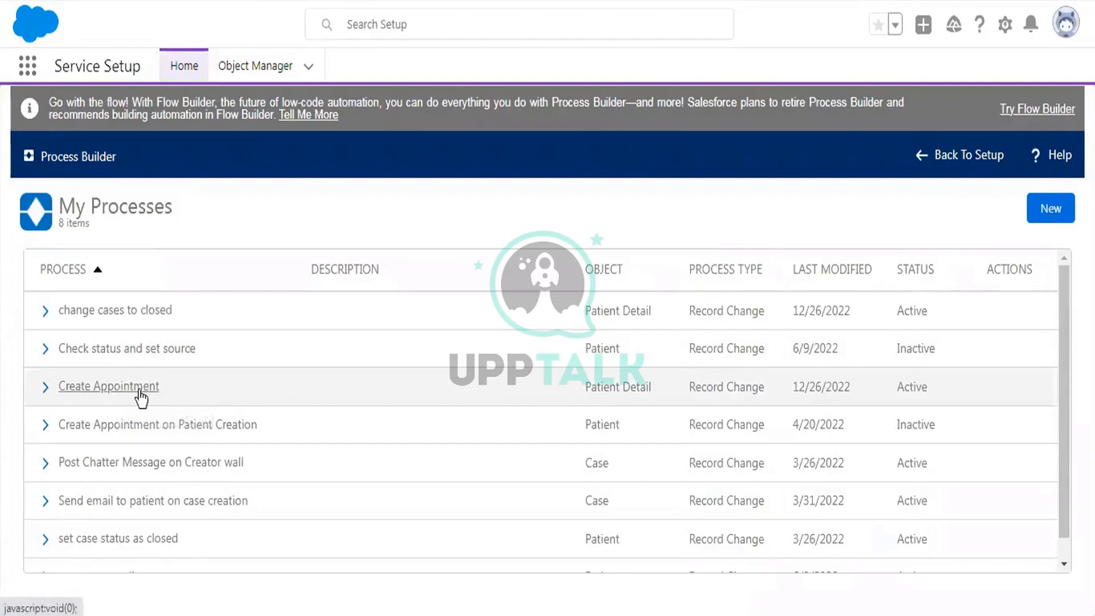
- Reopen the Create Appointment process, check its appointment action and clone it as a version of the current process
click(138, 389)
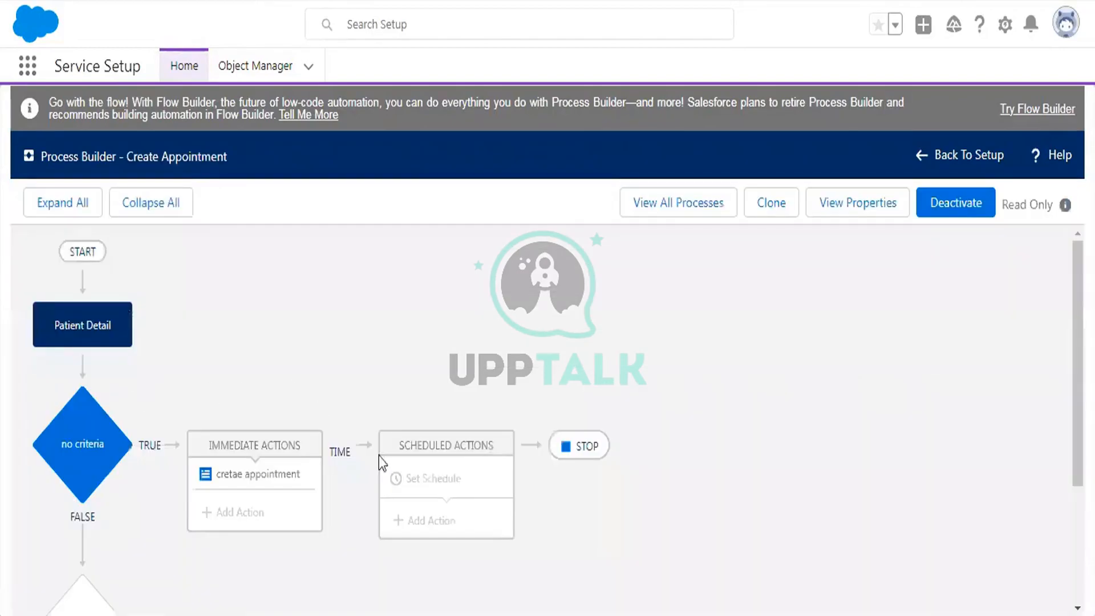
click(278, 478)
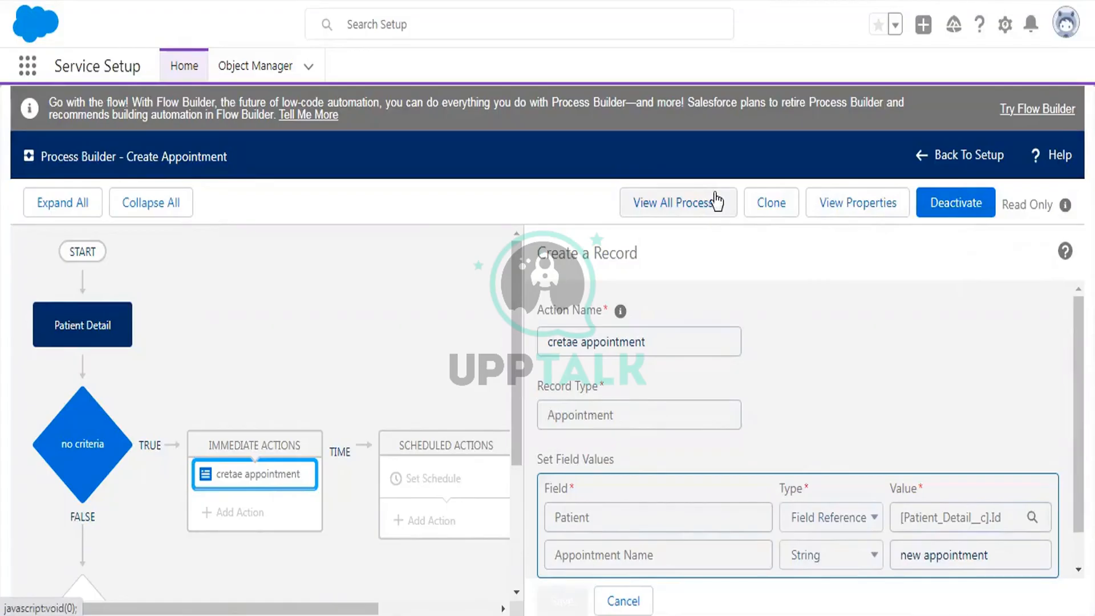
click(764, 210)
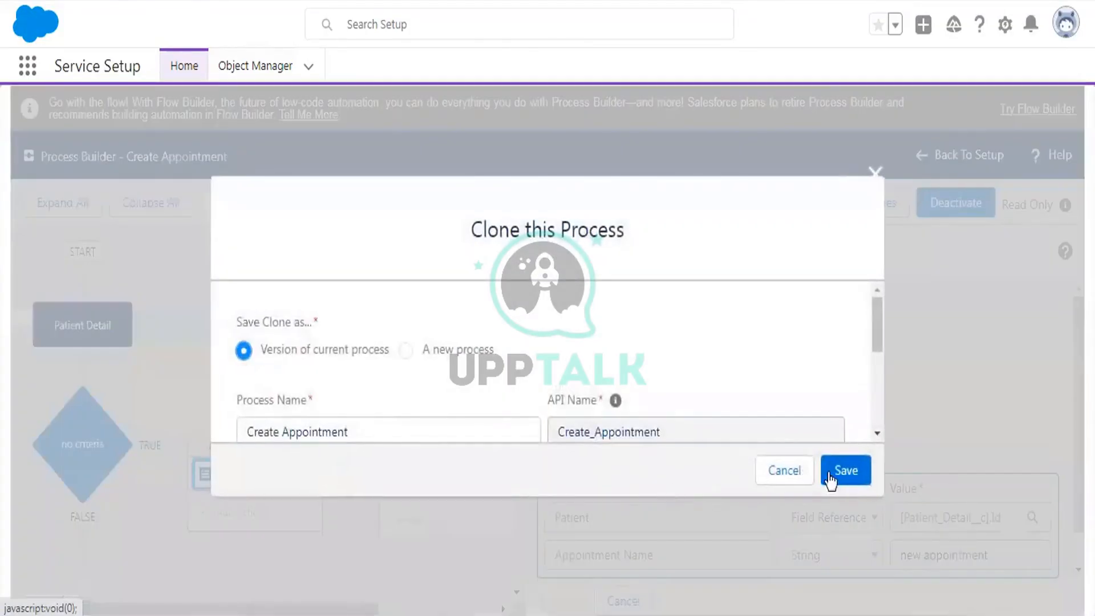
click(828, 473)
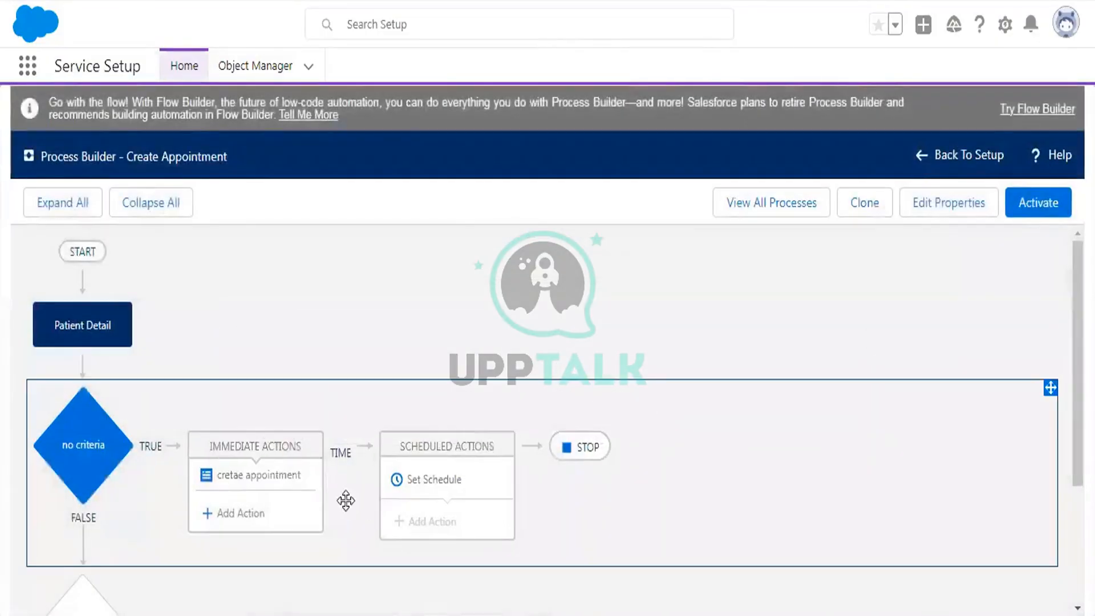
- Delete the "cretae appointment" immediate action from the cloned process version
click(313, 476)
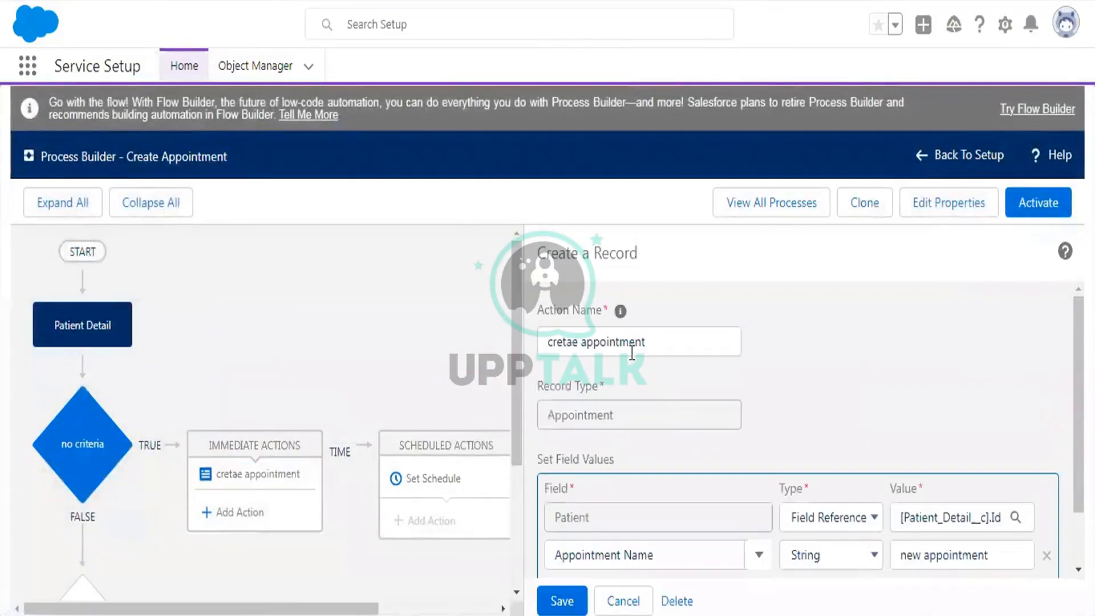
scroll(937, 355, down, 1)
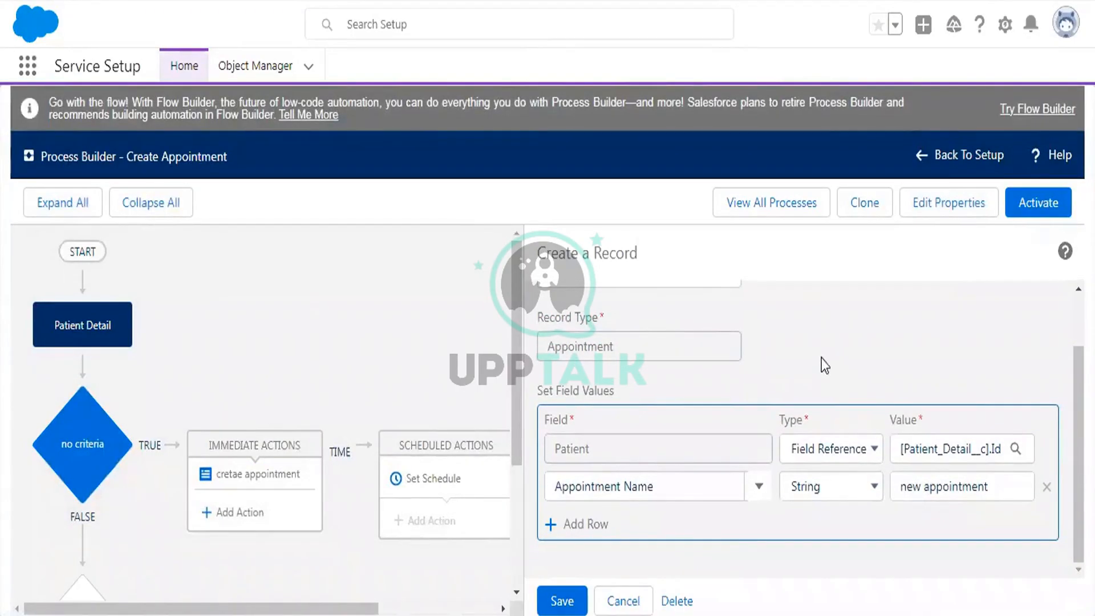
click(677, 600)
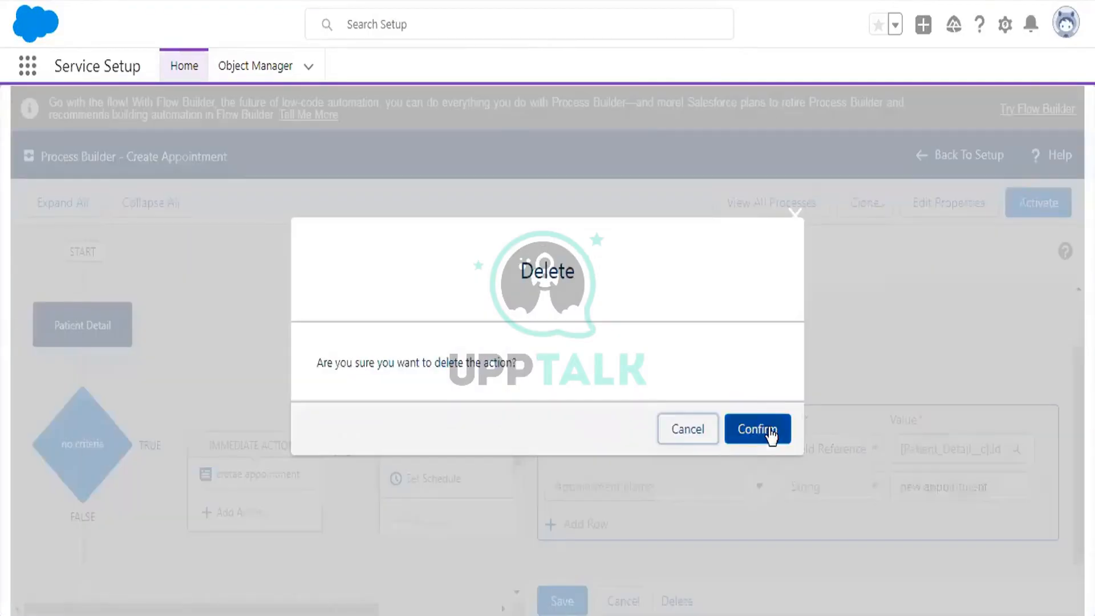
click(764, 431)
- Add an immediate action of type Create a Record named "create appointment" to the no criteria node
click(268, 482)
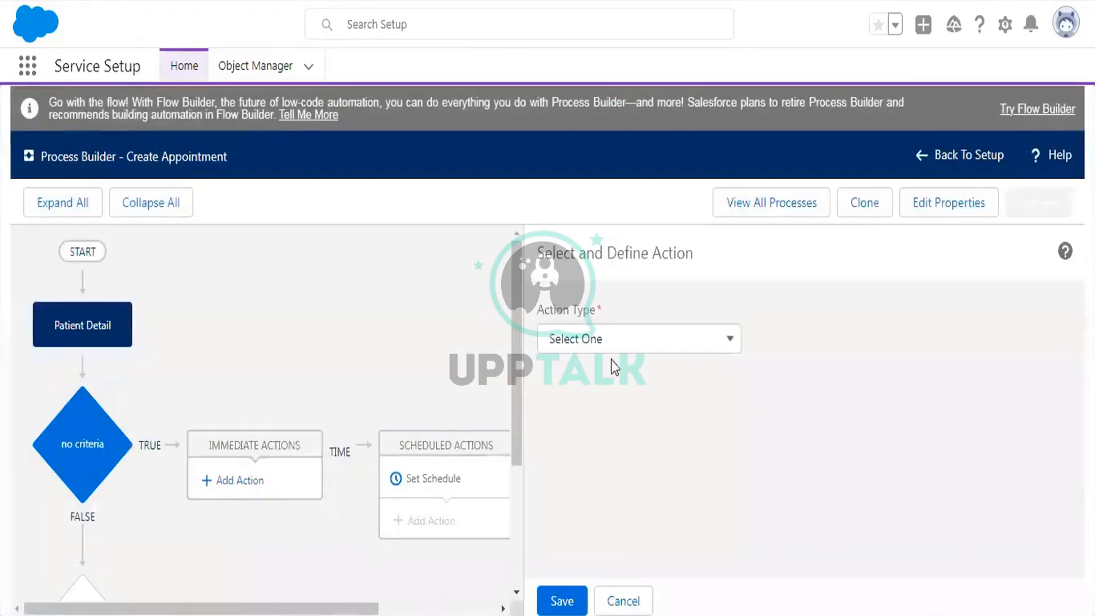
click(627, 341)
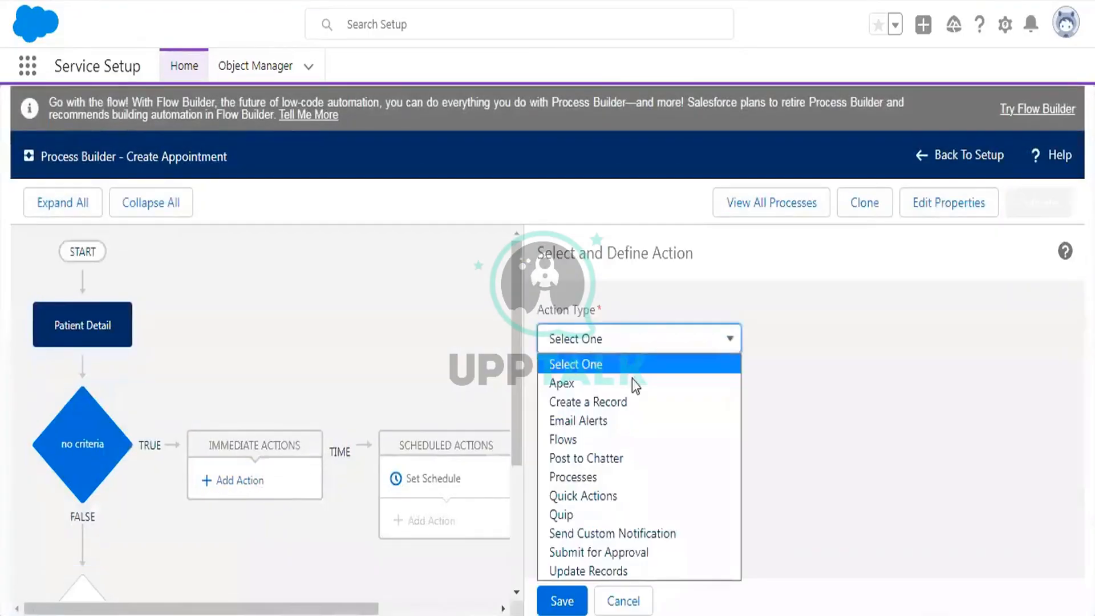
click(606, 401)
click(619, 416)
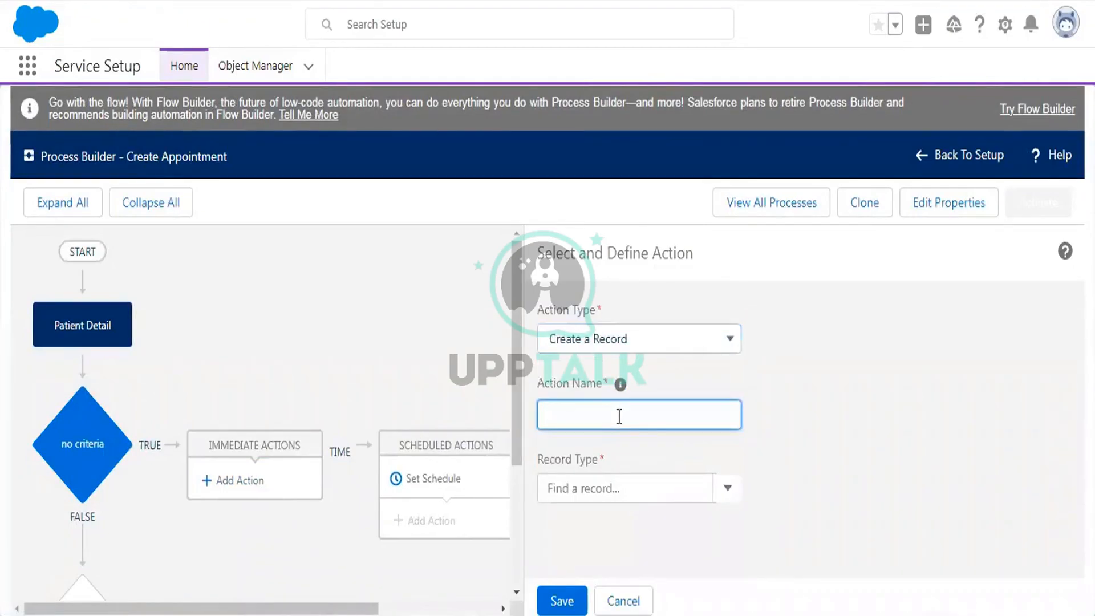
text(create appointment)
- Set the new action's record type to Appointment Detail
click(574, 485)
text(app)
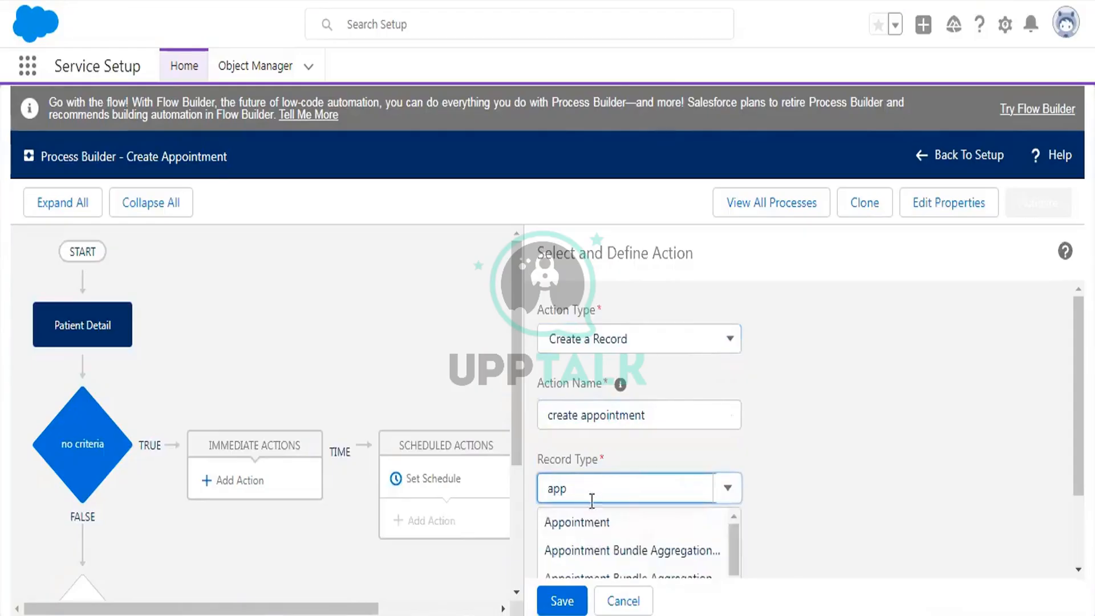
scroll(640, 536, down, 2)
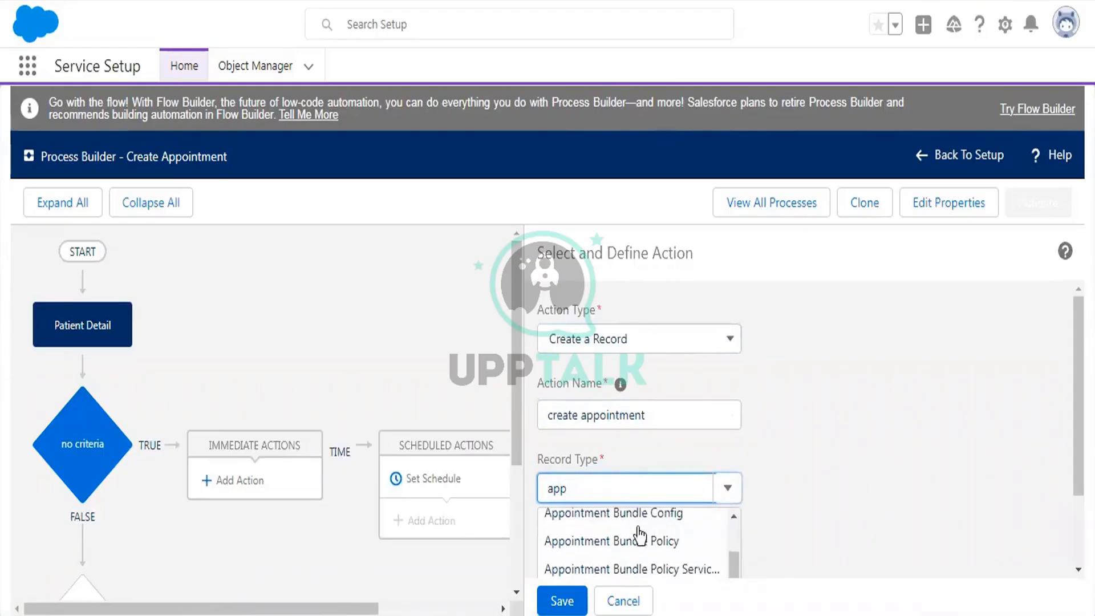
scroll(640, 536, down, 5)
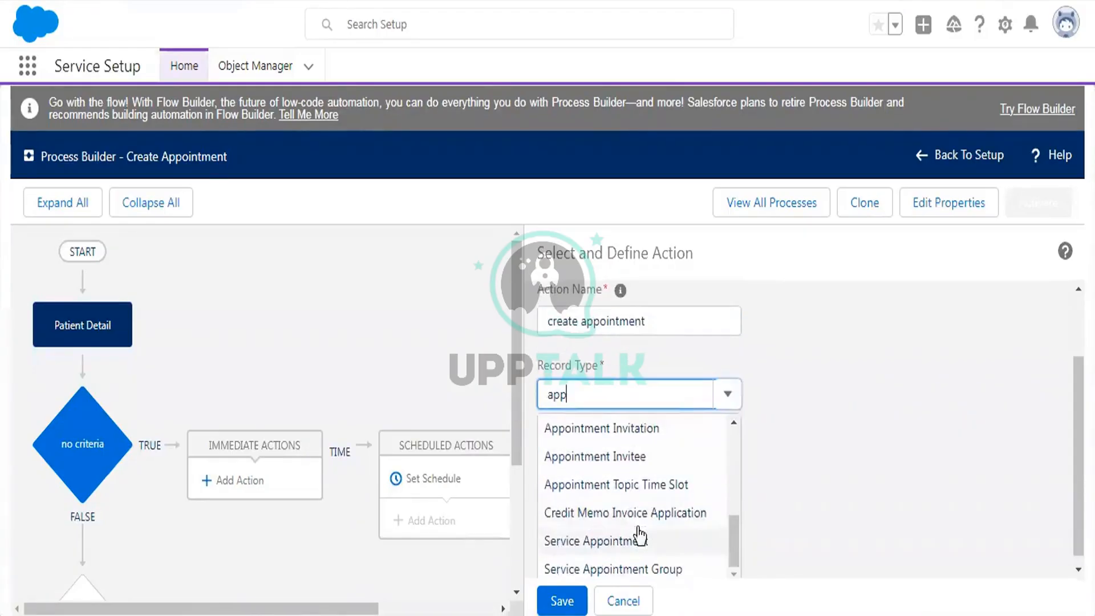
scroll(633, 496, up, 4)
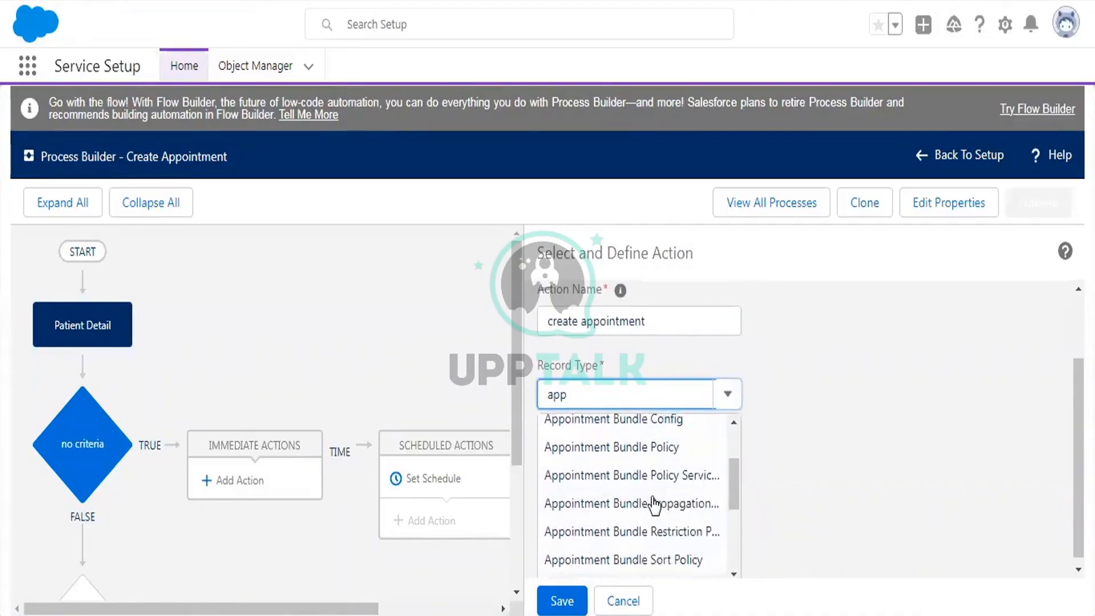
scroll(655, 504, down, 2)
click(640, 494)
scroll(788, 399, down, 2)
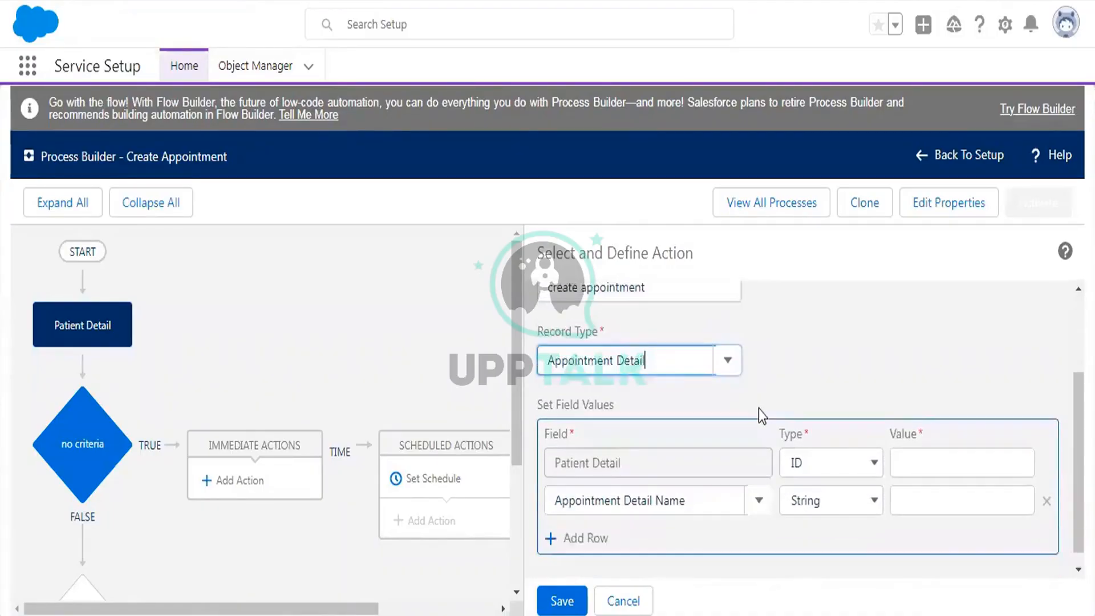
- Set the action's Patient Detail field to a Field Reference to the Record ID, [Patient_Detail__c].Id
scroll(839, 458, up, 1)
click(826, 544)
click(833, 549)
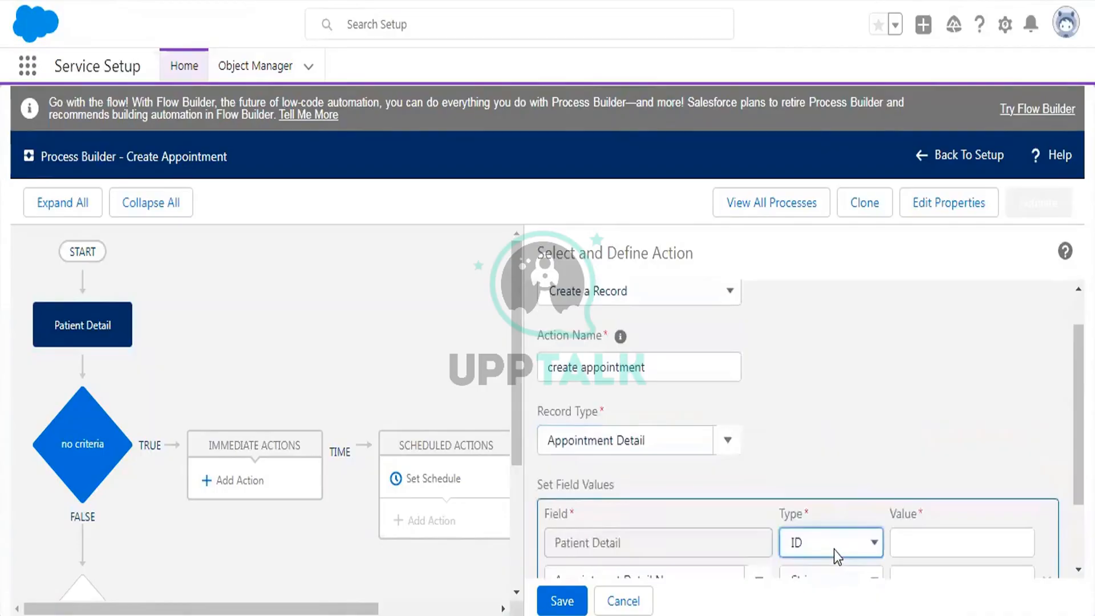
click(834, 549)
click(850, 585)
scroll(924, 439, down, 2)
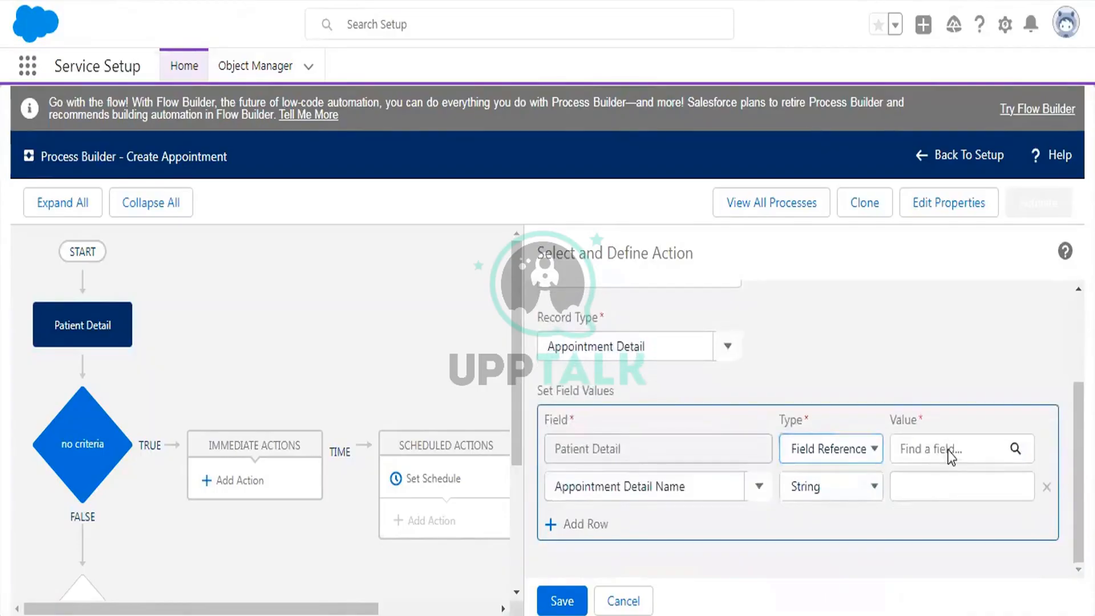
click(948, 450)
click(469, 324)
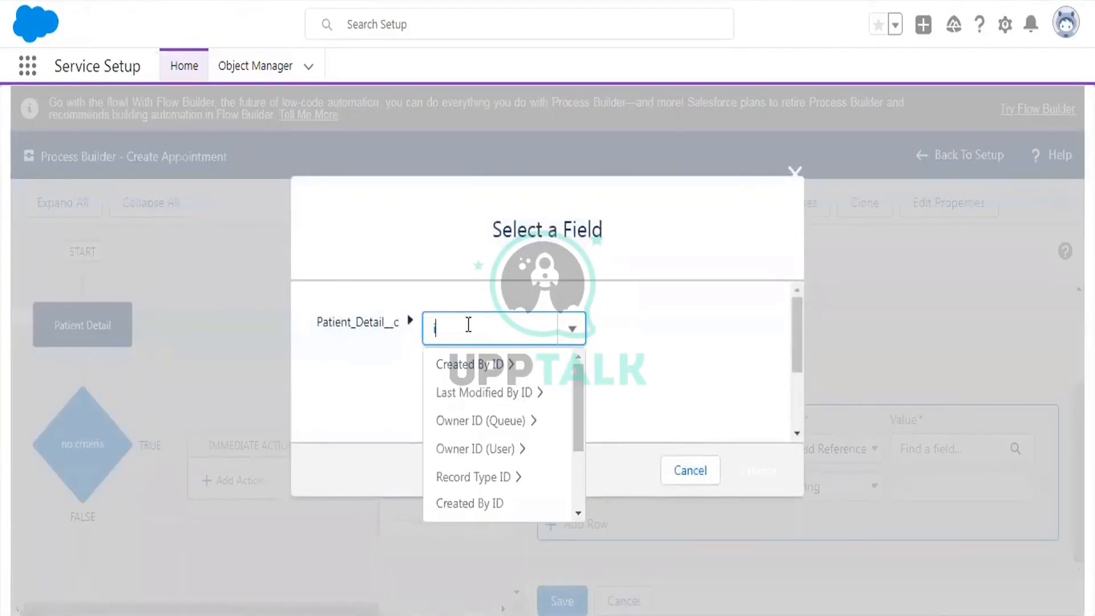
text(id)
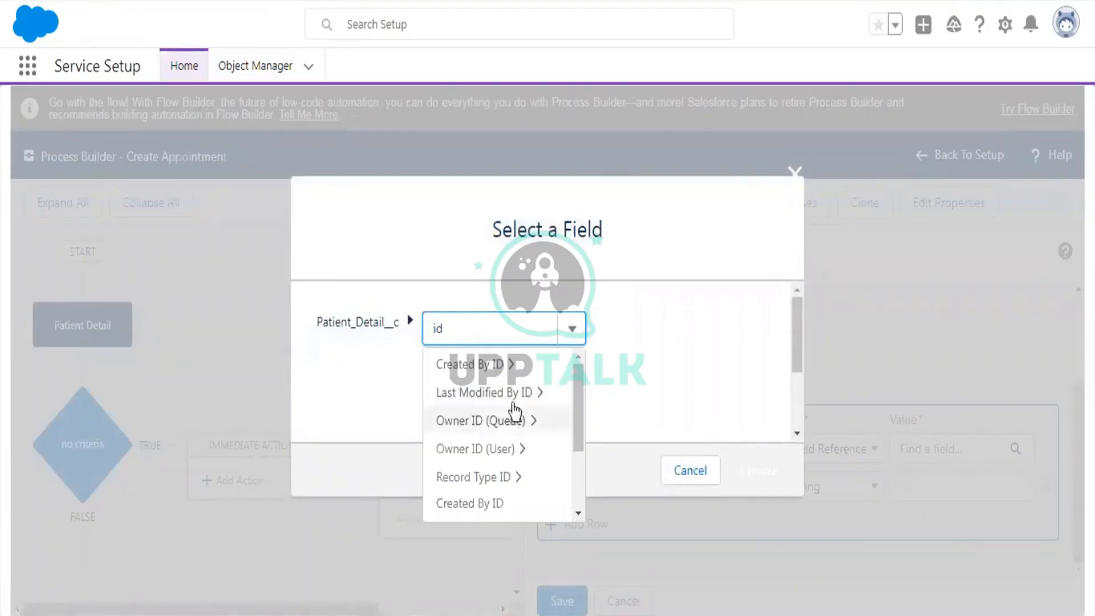
scroll(513, 413, down, 3)
click(470, 355)
click(774, 482)
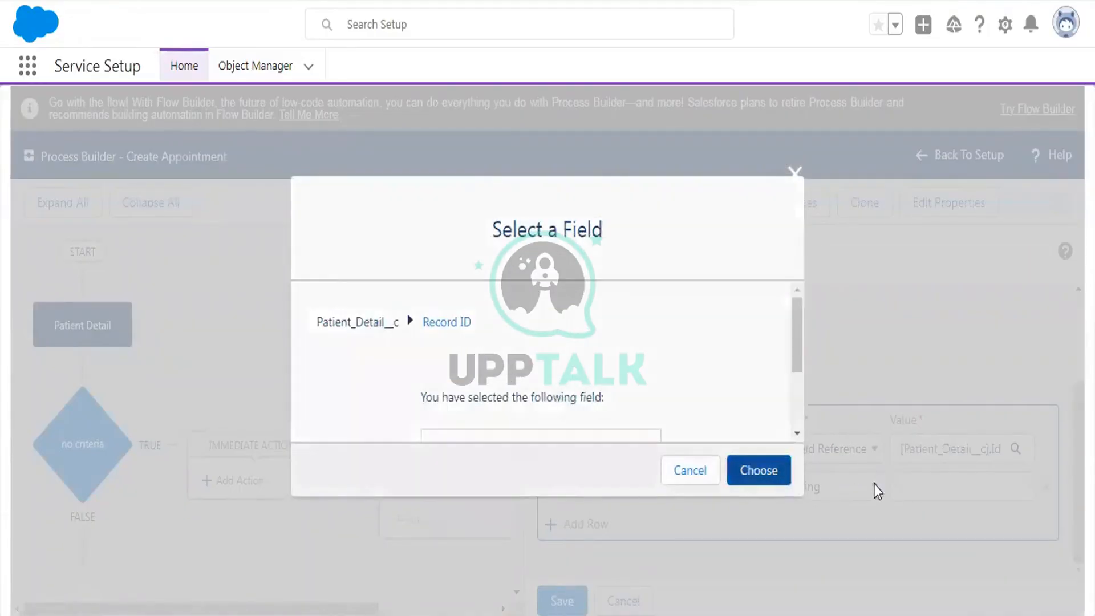
- Set the action's Appointment Detail Name field to the string "test appointment"
click(921, 487)
text(t)
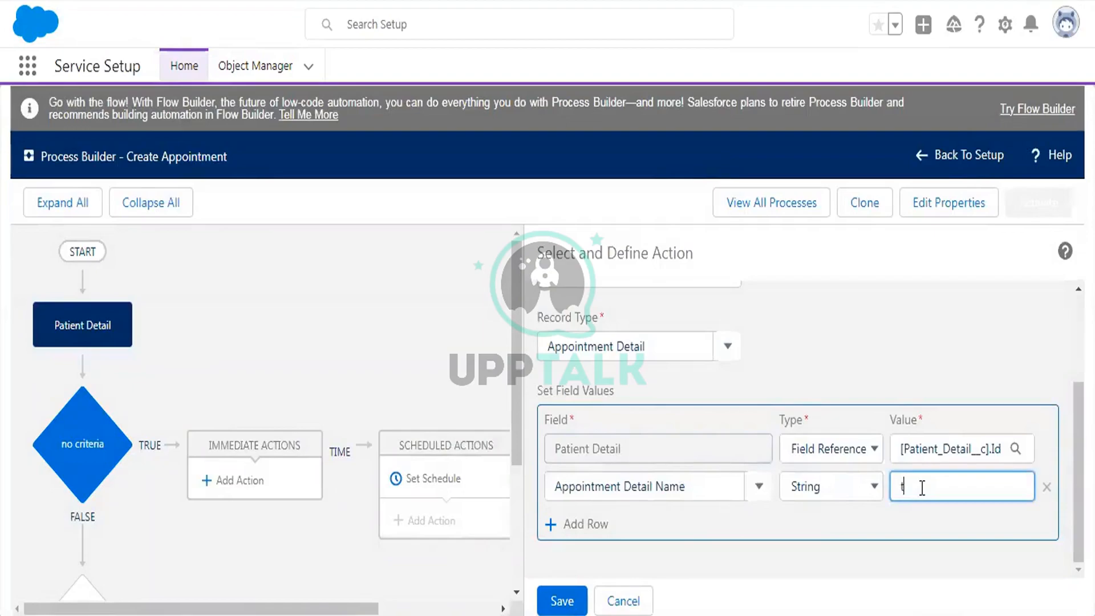
text(est appointment)
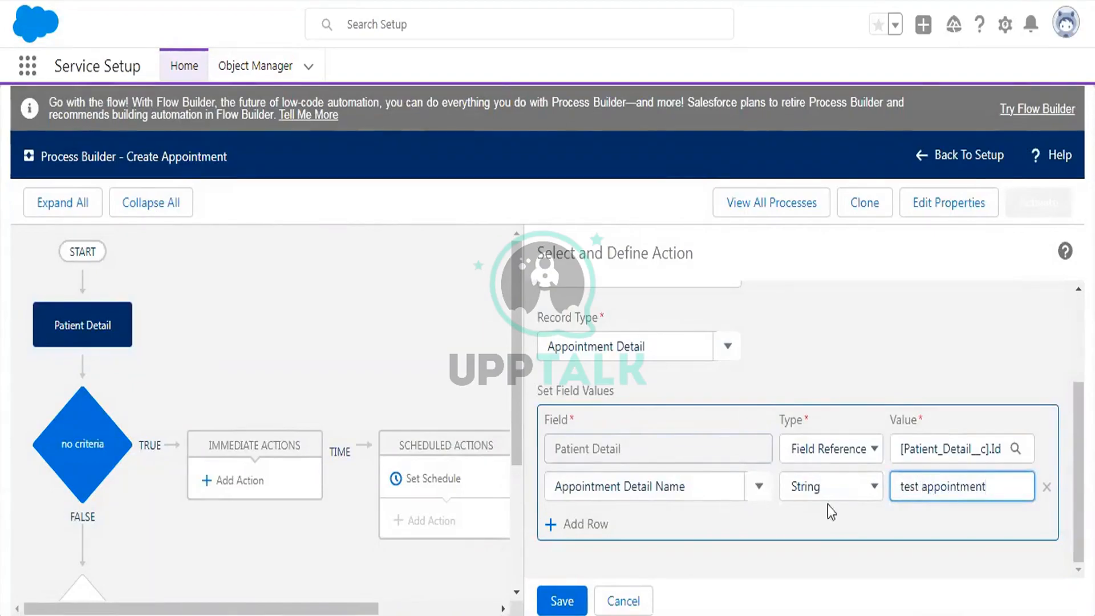
- Save the "create appointment" action and activate this version of the Create Appointment process
click(576, 602)
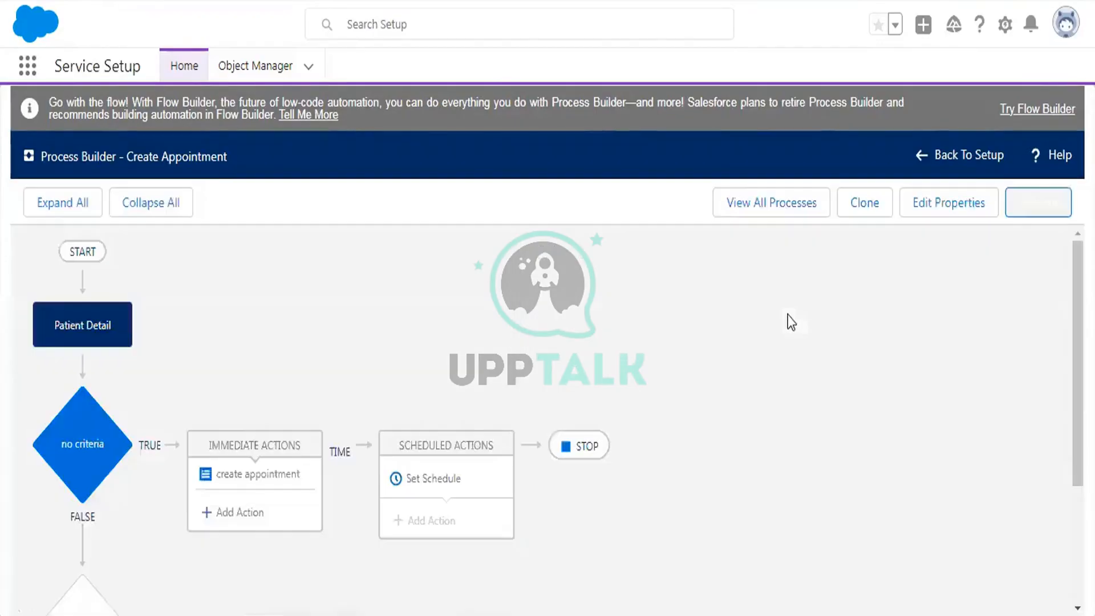
click(1052, 201)
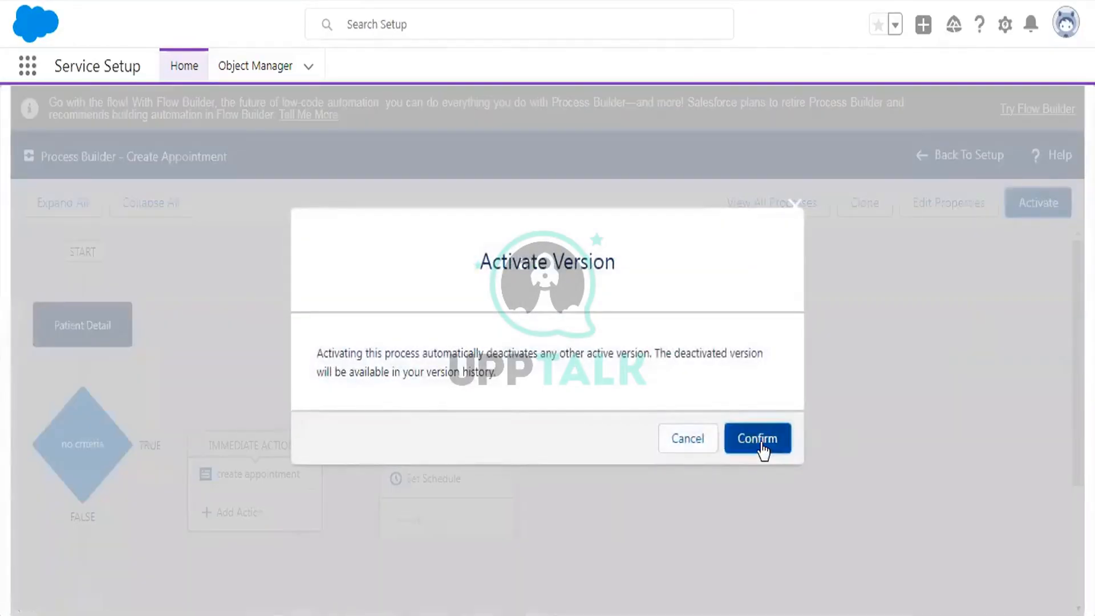
click(762, 444)
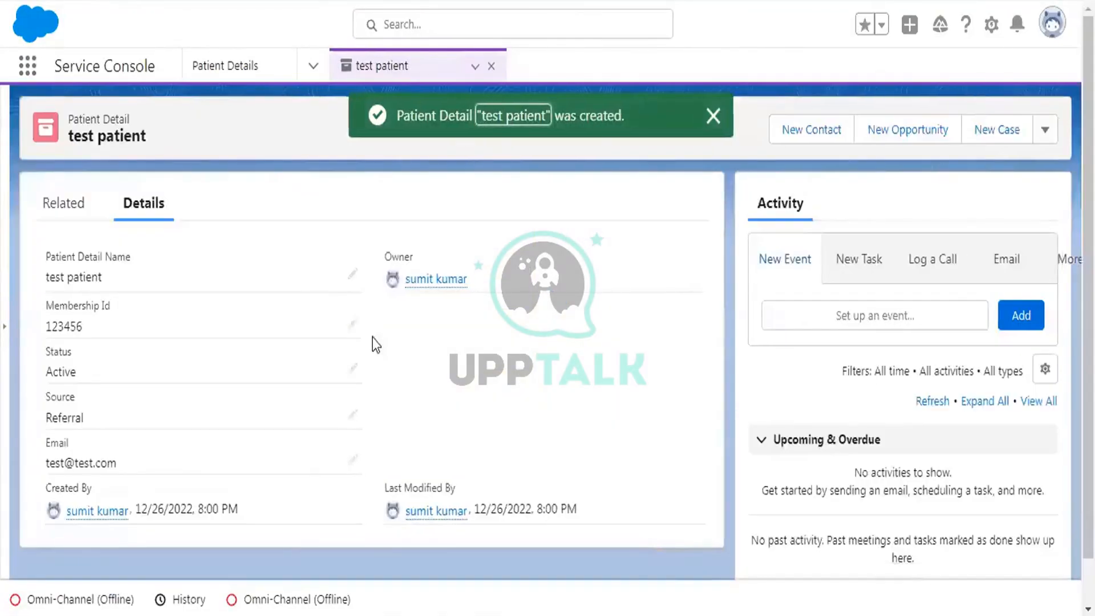
- Check the test patient's related lists for an automatically created appointment, and return to the record's details
click(63, 209)
scroll(442, 291, down, 3)
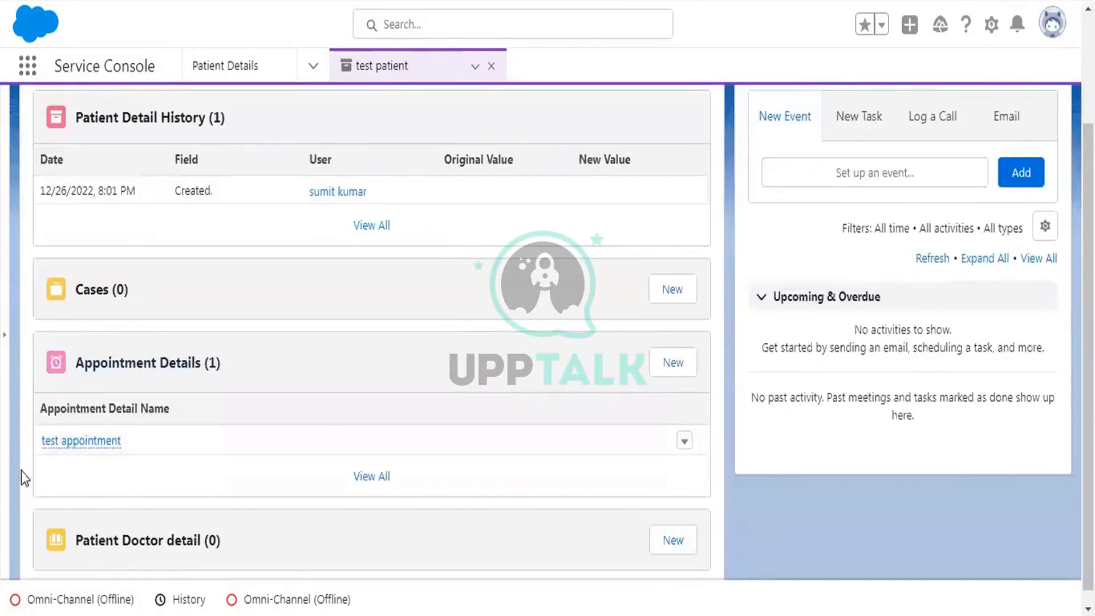
scroll(444, 290, up, 3)
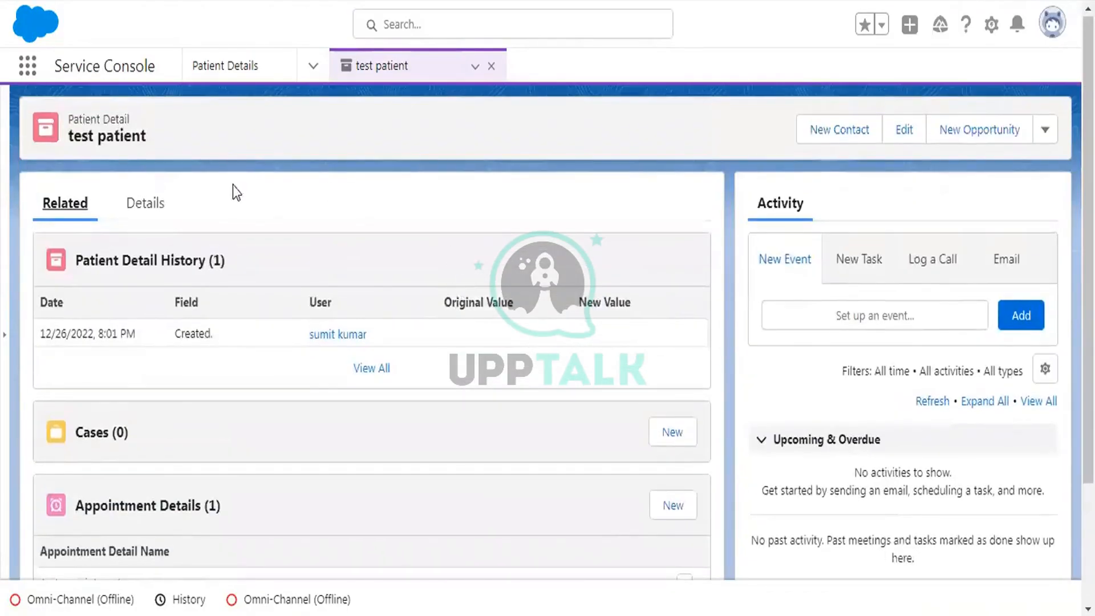
click(146, 203)
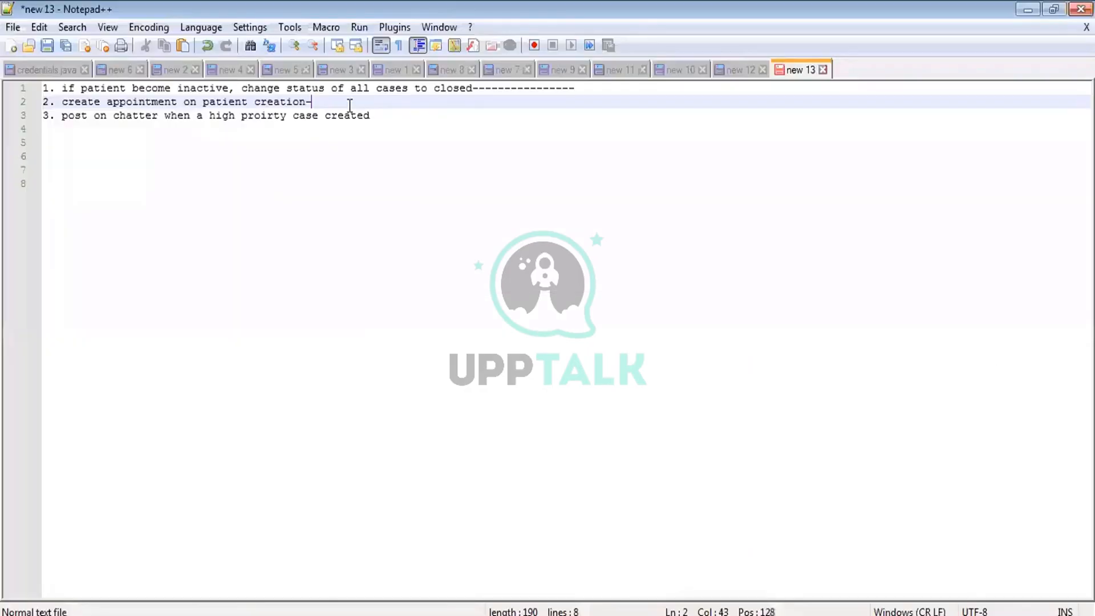
- In the Notepad++ task list, mark item 2, "create appointment on patient creation", with a trailing line of dashes
text(------------------------------------)
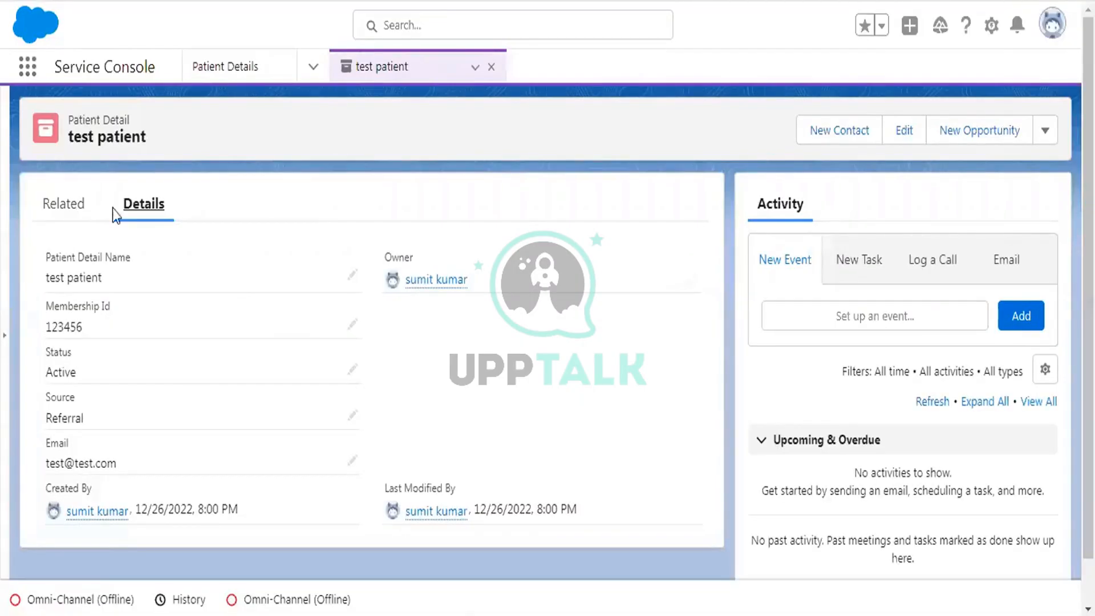
- Back in Salesforce, review the test patient's related cases and appointment details again
click(62, 204)
scroll(255, 352, down, 3)
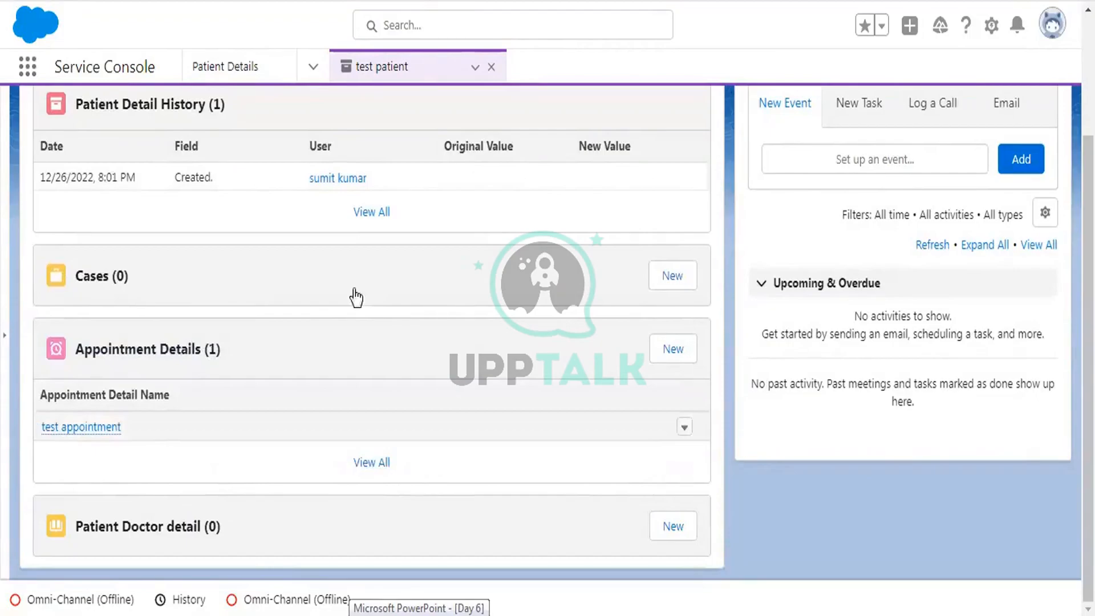
scroll(354, 298, up, 3)
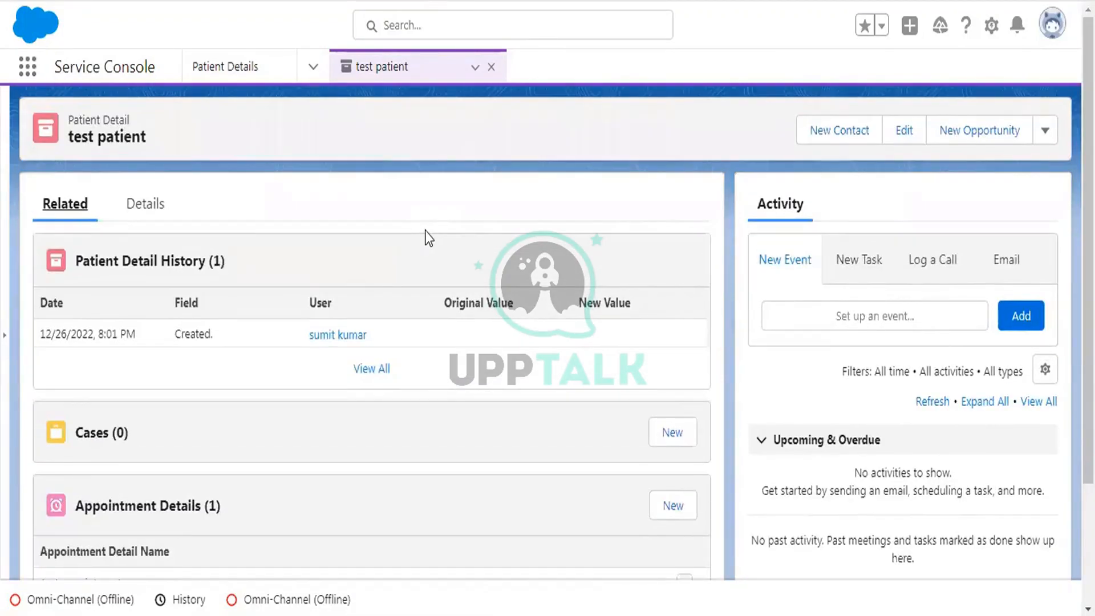